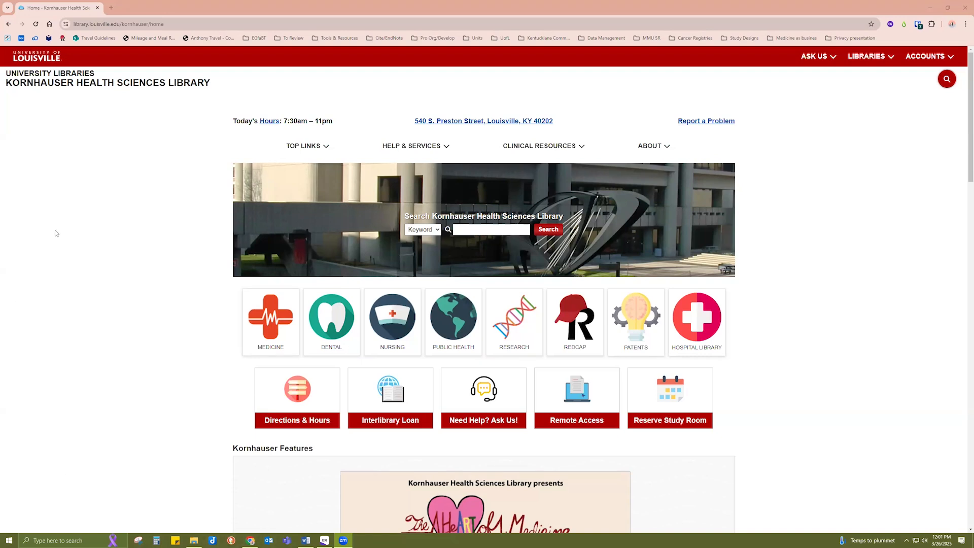
# Step: Open the library's EndNote Training guide in a new tab and view its Download EndNote Desktop page
pyautogui.click(401, 148)
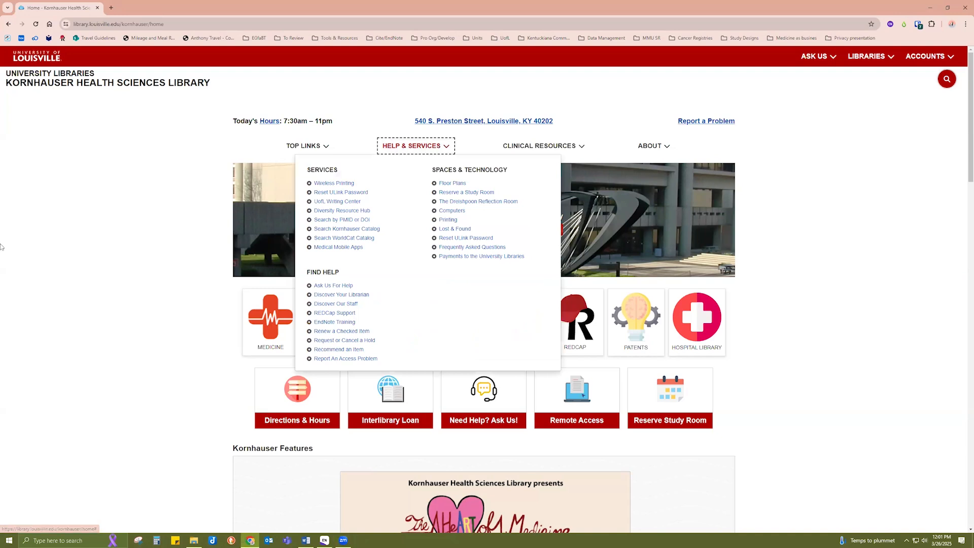
pyautogui.click(70, 236)
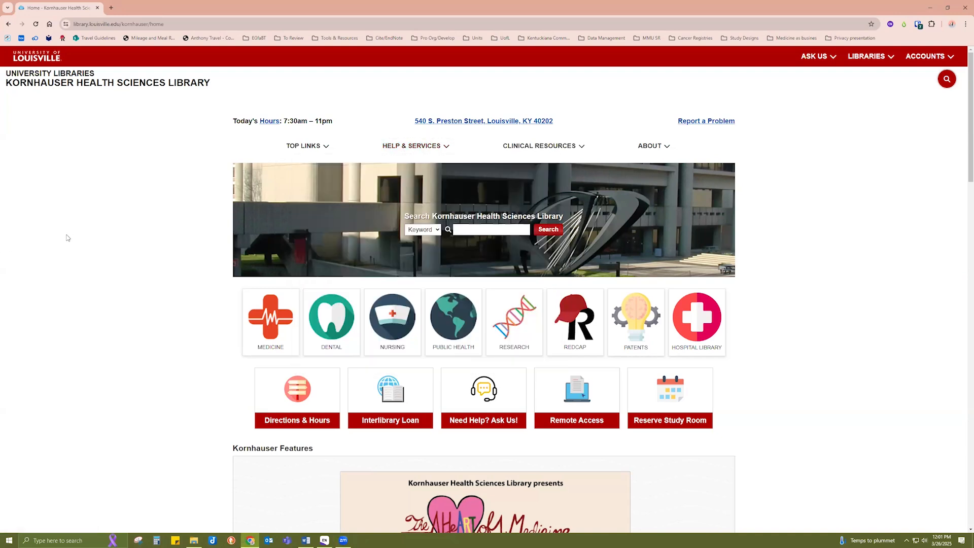
pyautogui.click(398, 148)
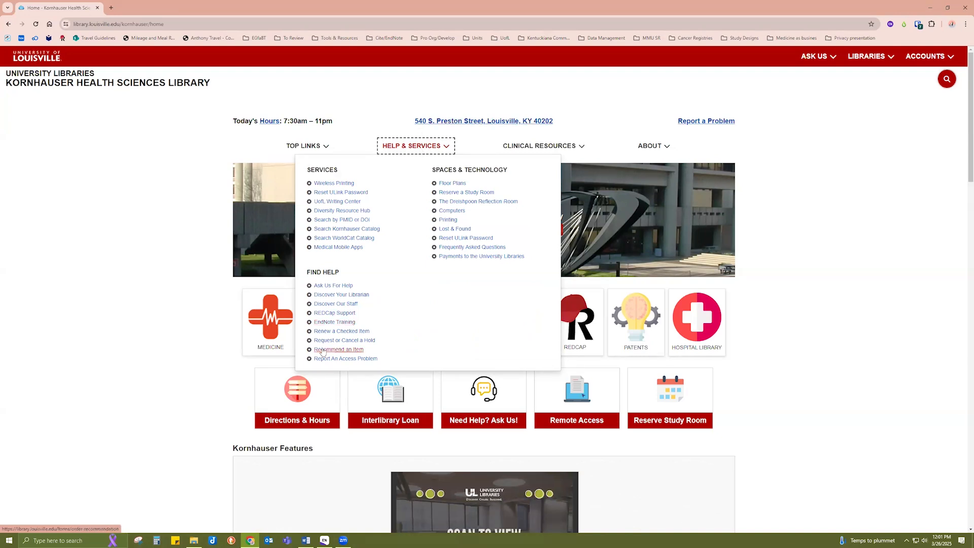
pyautogui.middleClick(329, 322)
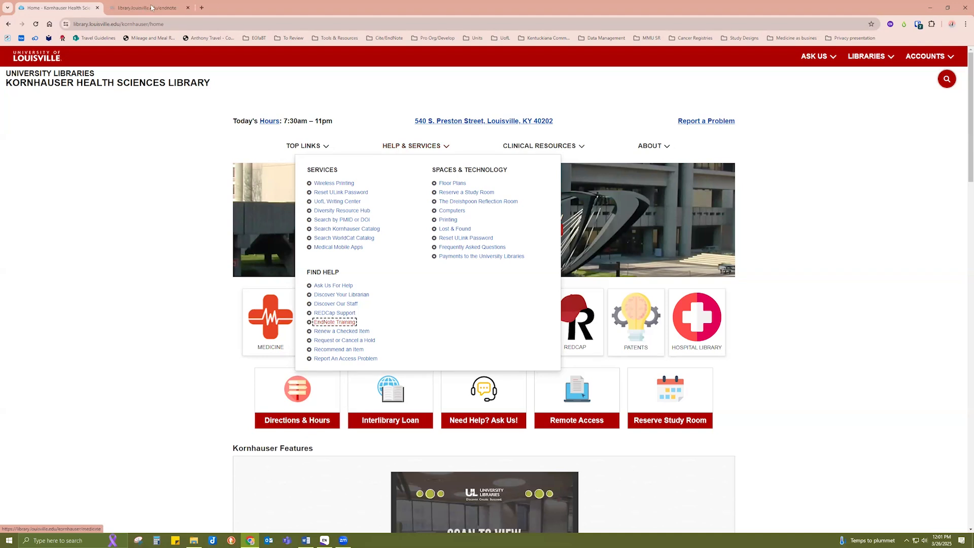
pyautogui.click(145, 7)
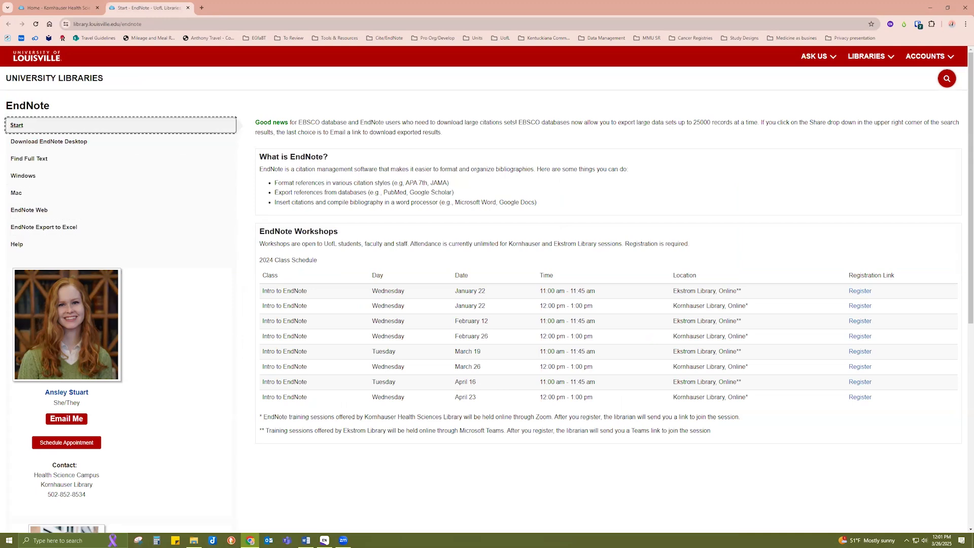
pyautogui.click(41, 145)
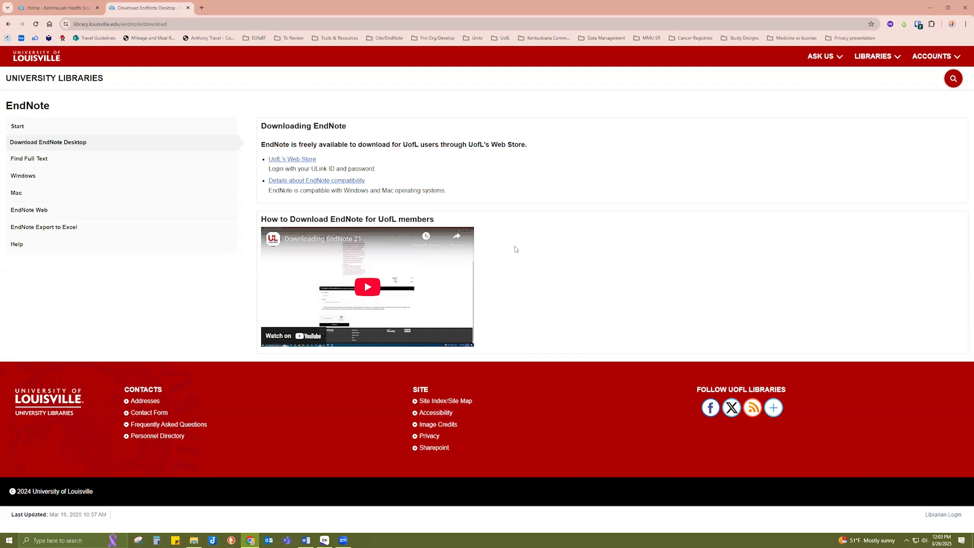
# Step: Switch to EndNote, and examine the Primary EndNote Library file and its matching Data folder in the Documents folder in File Explorer
pyautogui.moveTo(328, 540)
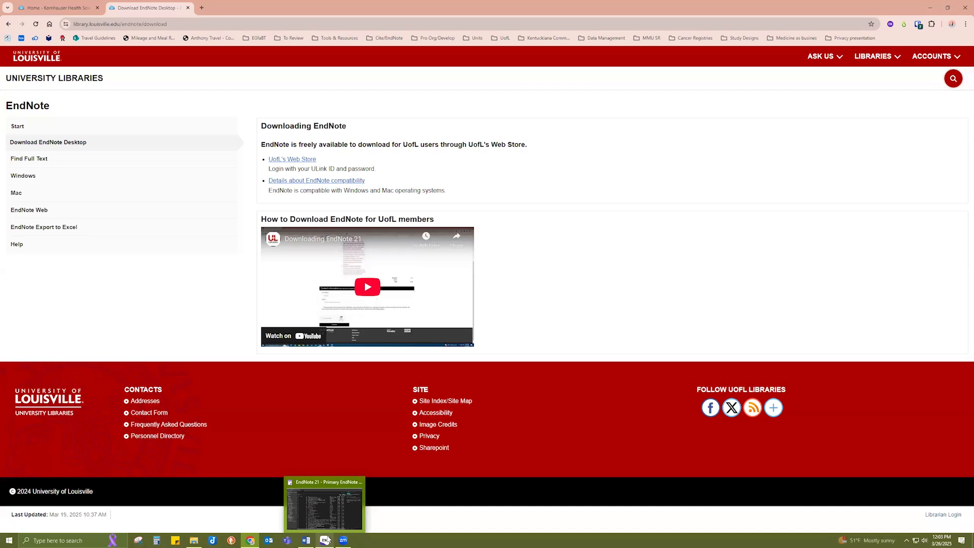
pyautogui.click(327, 539)
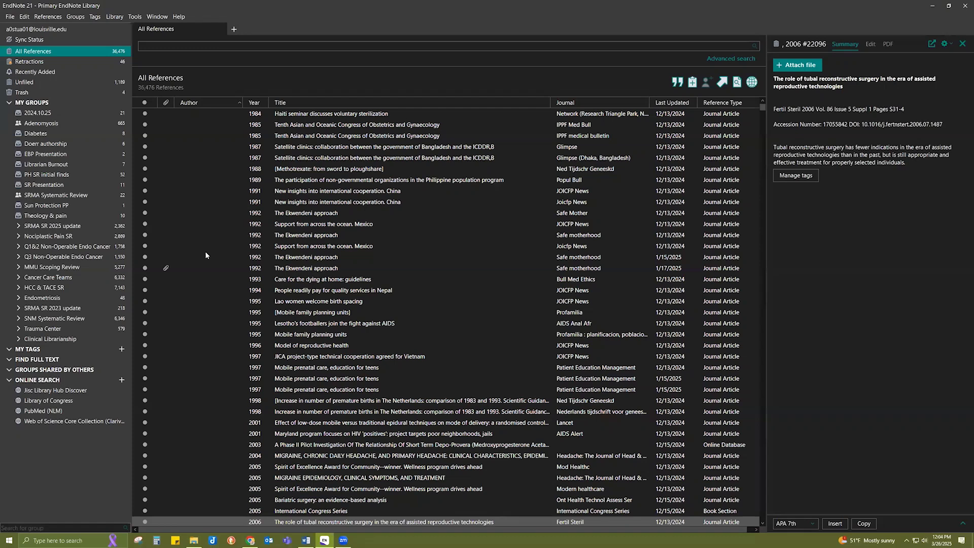
pyautogui.click(197, 540)
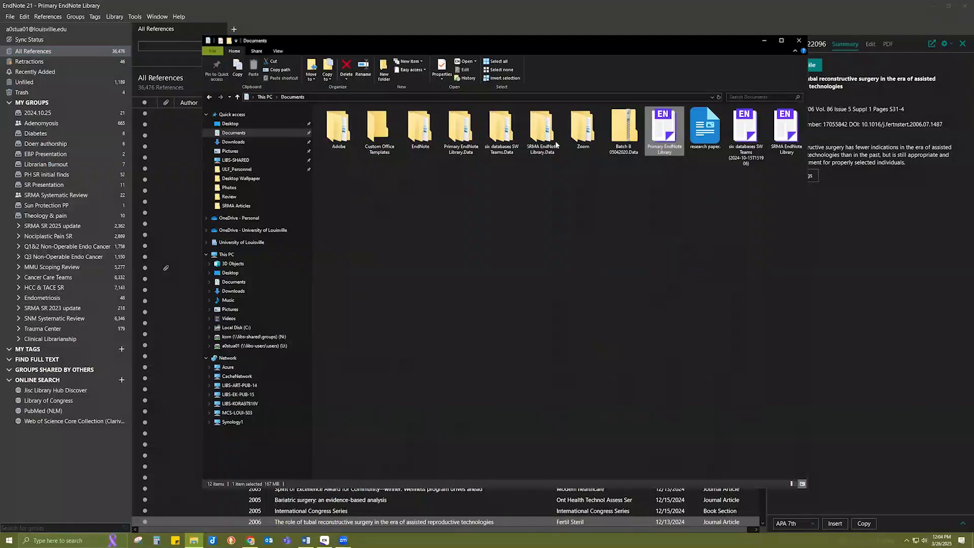
pyautogui.click(782, 40)
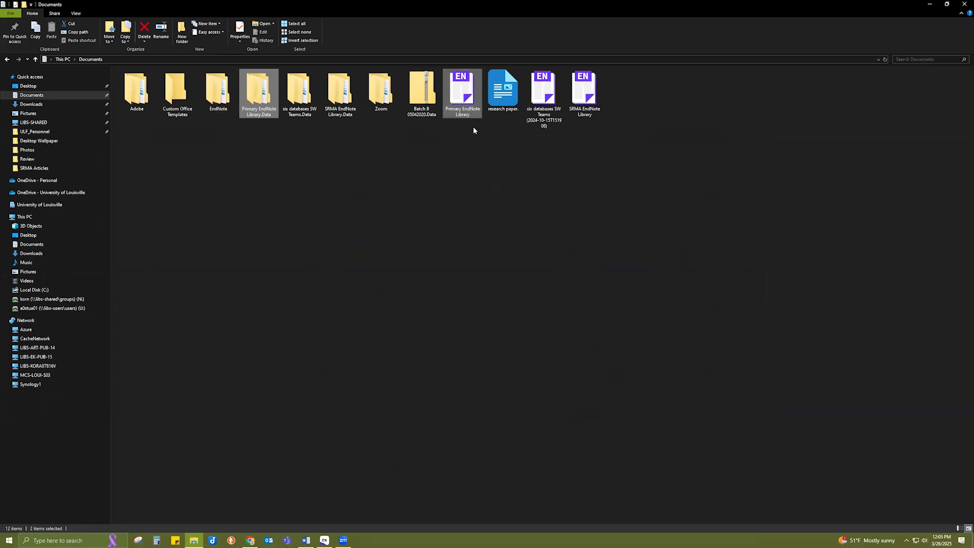
pyautogui.click(930, 5)
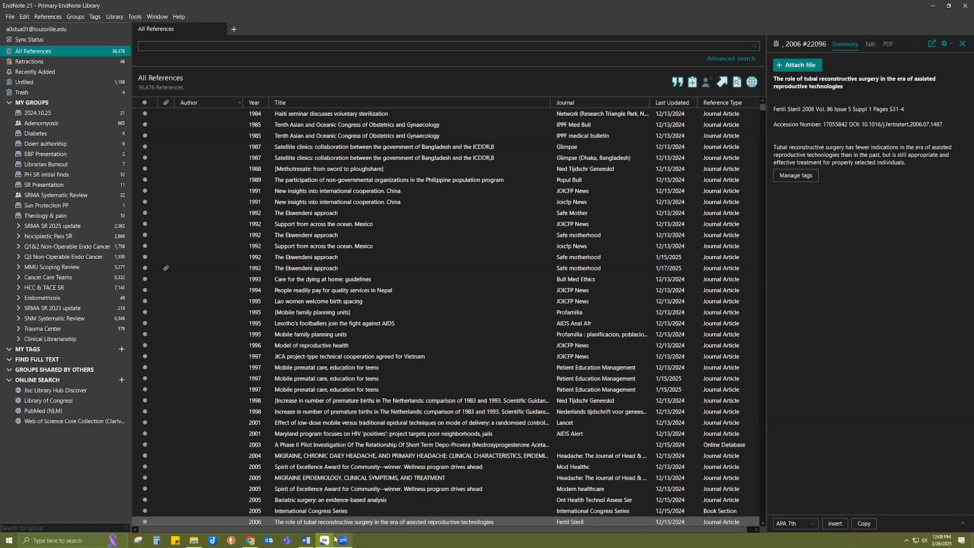
pyautogui.moveTo(335, 540)
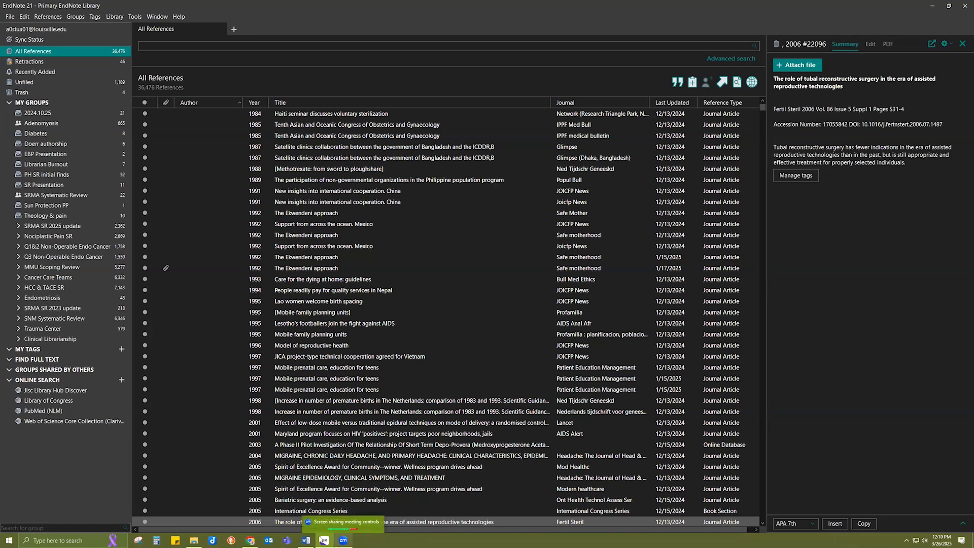
pyautogui.click(249, 540)
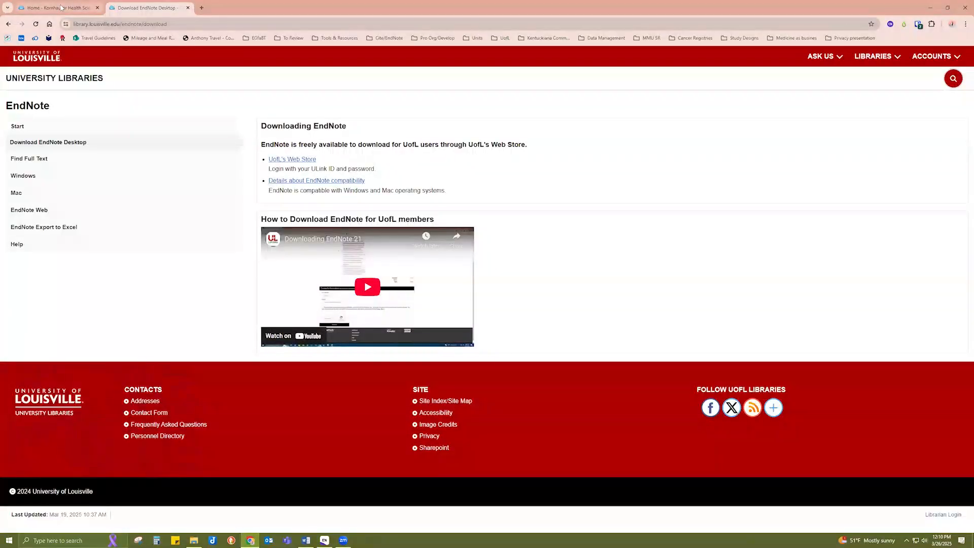
pyautogui.click(60, 8)
pyautogui.click(790, 392)
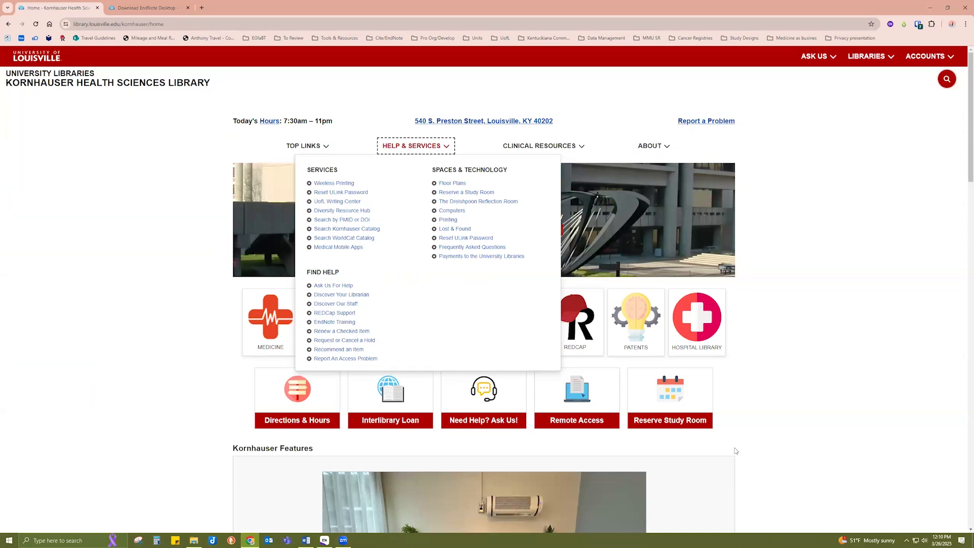
# Step: Switch to EndNote, create a new reference library named March EndNote Library in Documents, and show it full screen instead of the primary library
pyautogui.click(325, 540)
pyautogui.click(15, 17)
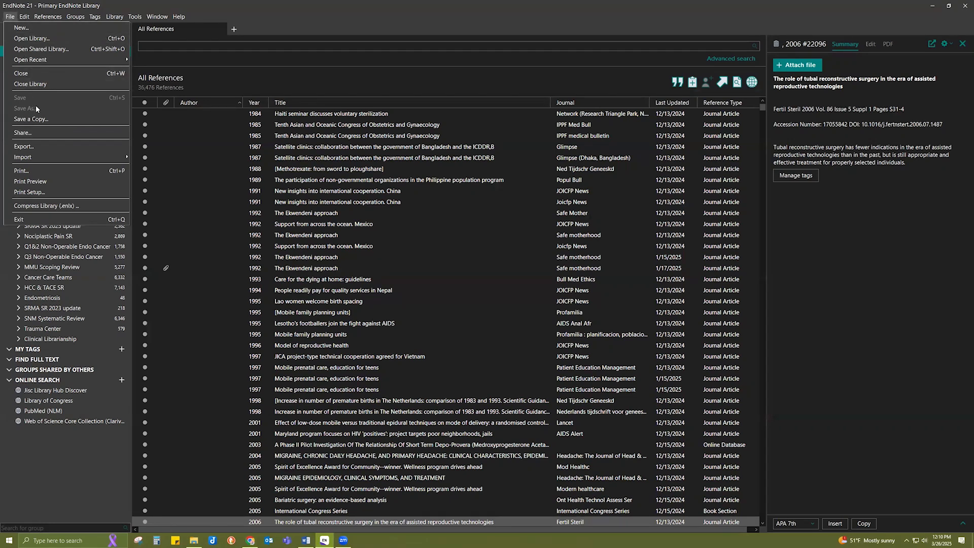
pyautogui.click(26, 29)
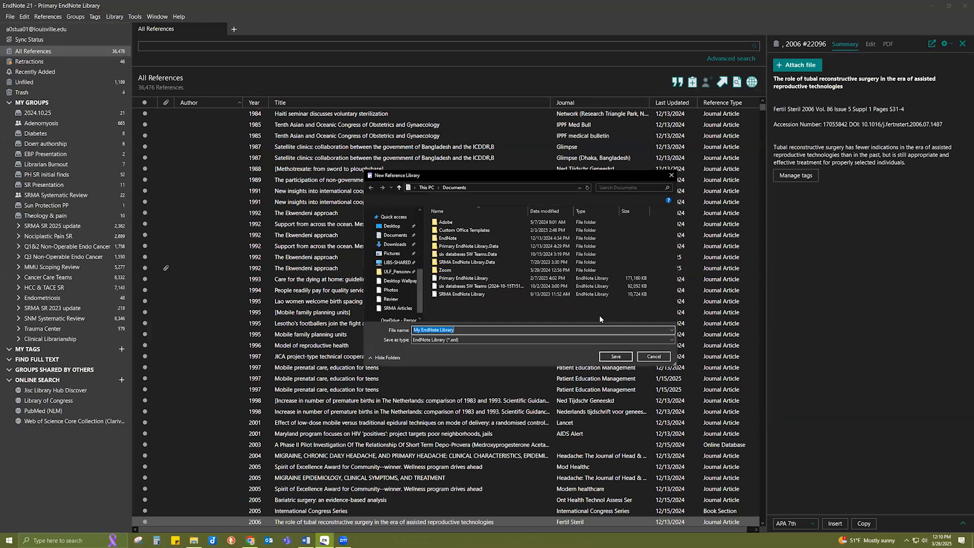
pyautogui.click(419, 329)
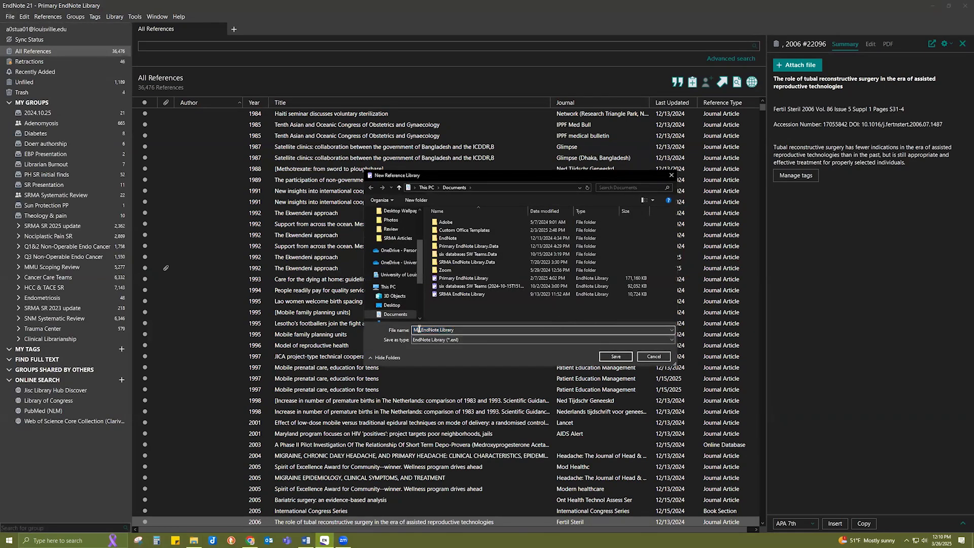
pyautogui.press('BackSpace')
pyautogui.press('BackSpace')
pyautogui.write('March')
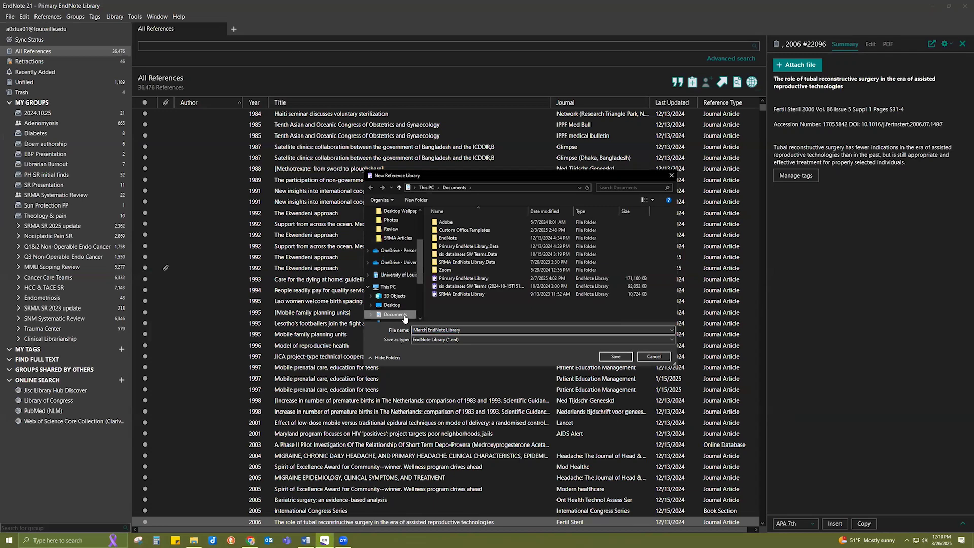
pyautogui.click(616, 356)
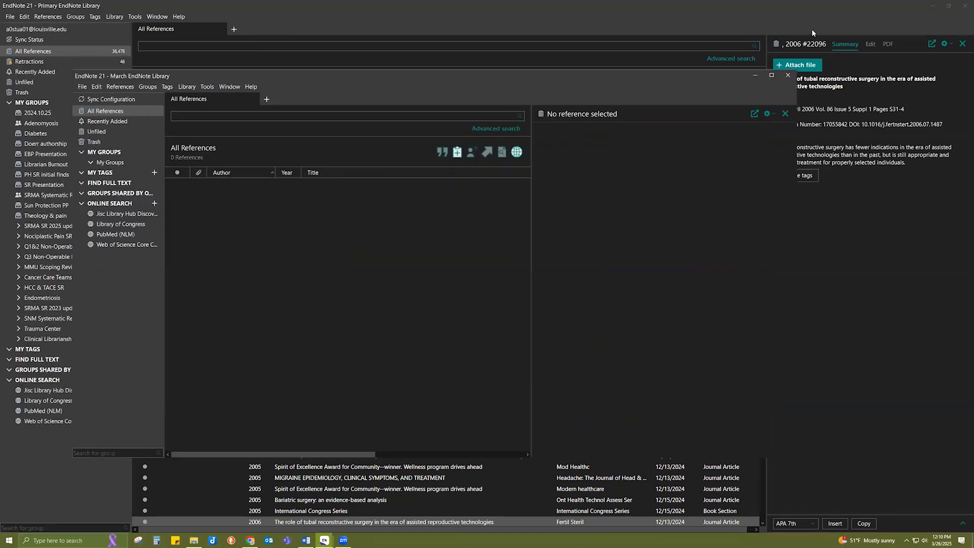
pyautogui.click(932, 5)
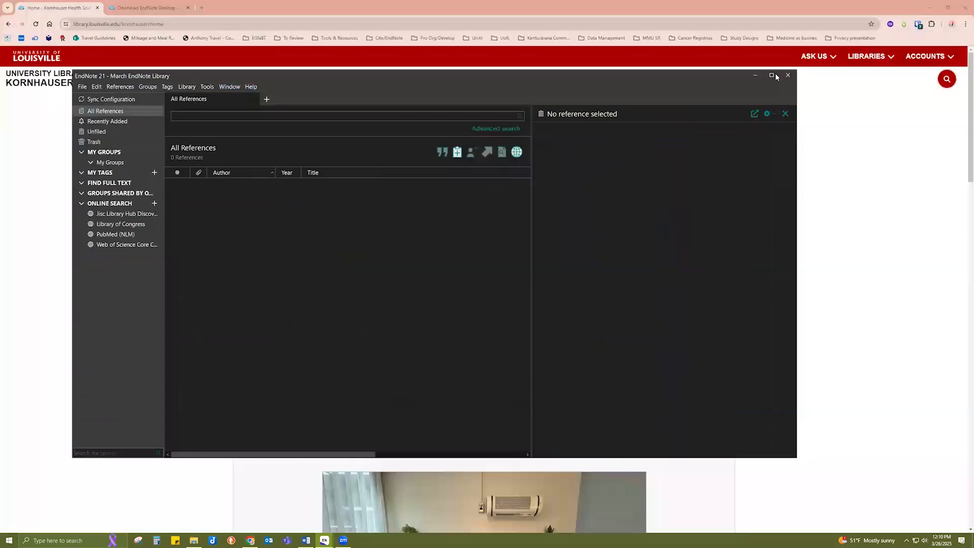
pyautogui.click(773, 75)
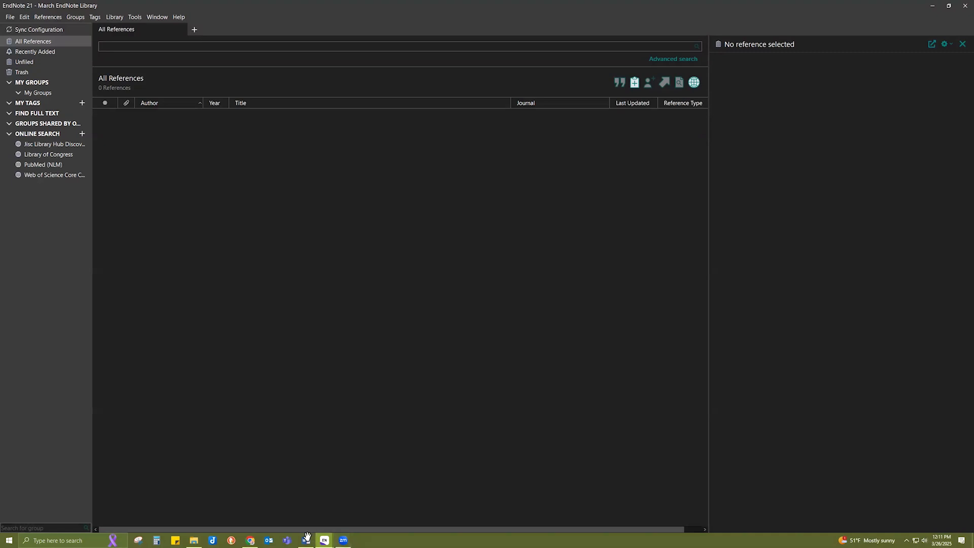
pyautogui.moveTo(252, 541)
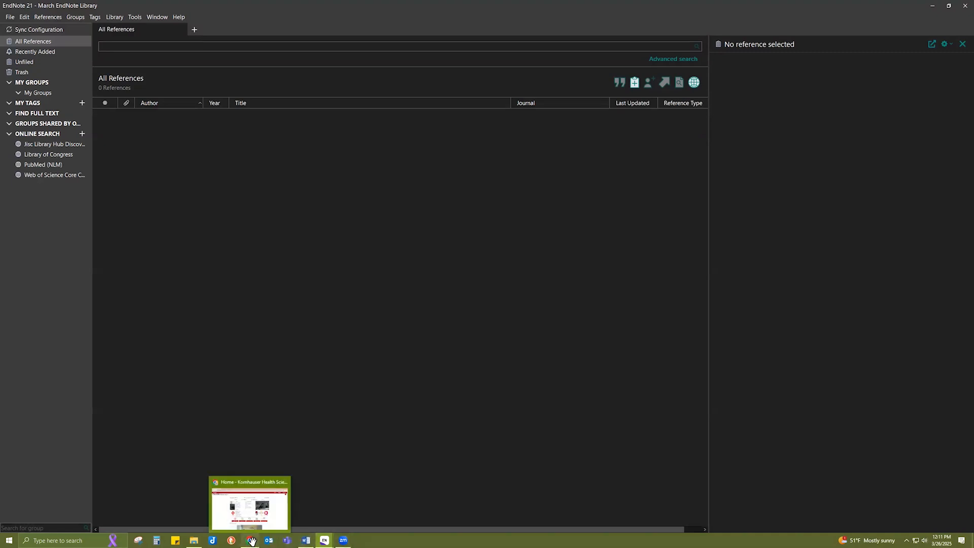
pyautogui.click(249, 505)
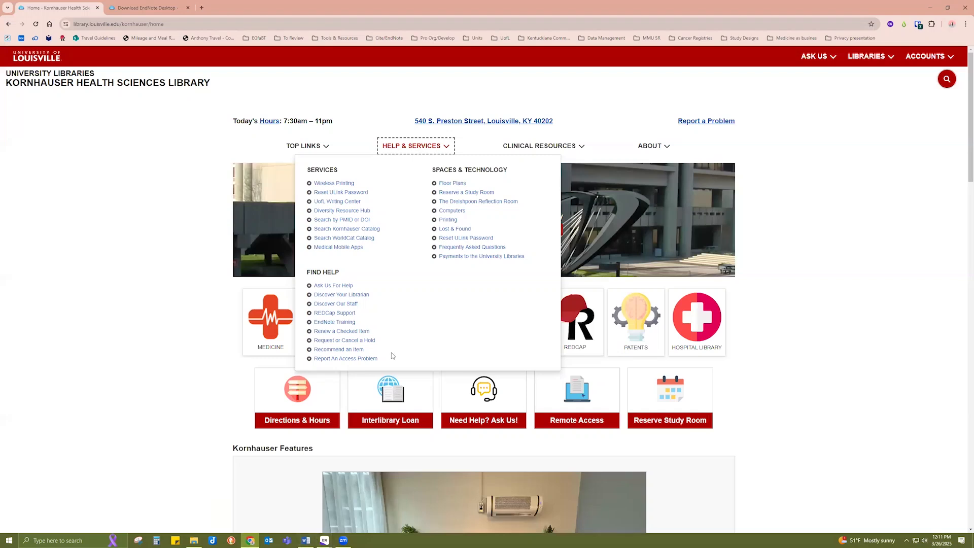
# Step: Switch back to the March EndNote Library in EndNote and view its PubMed (NLM) online search form
pyautogui.moveTo(327, 539)
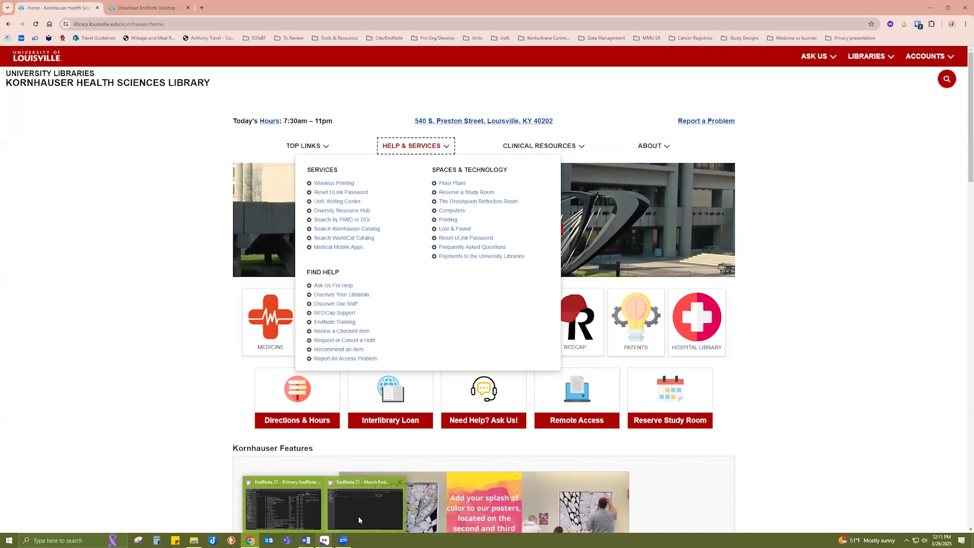
pyautogui.click(358, 516)
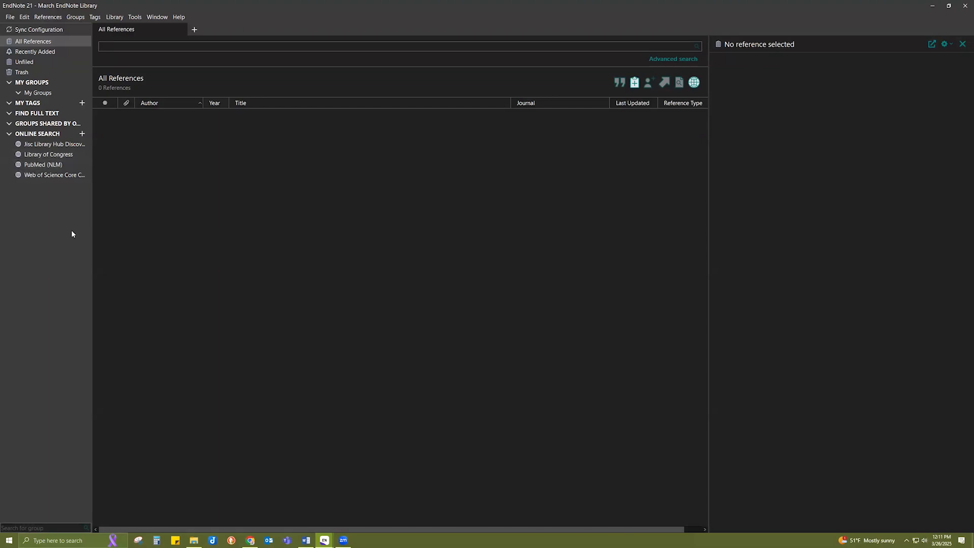
pyautogui.click(43, 164)
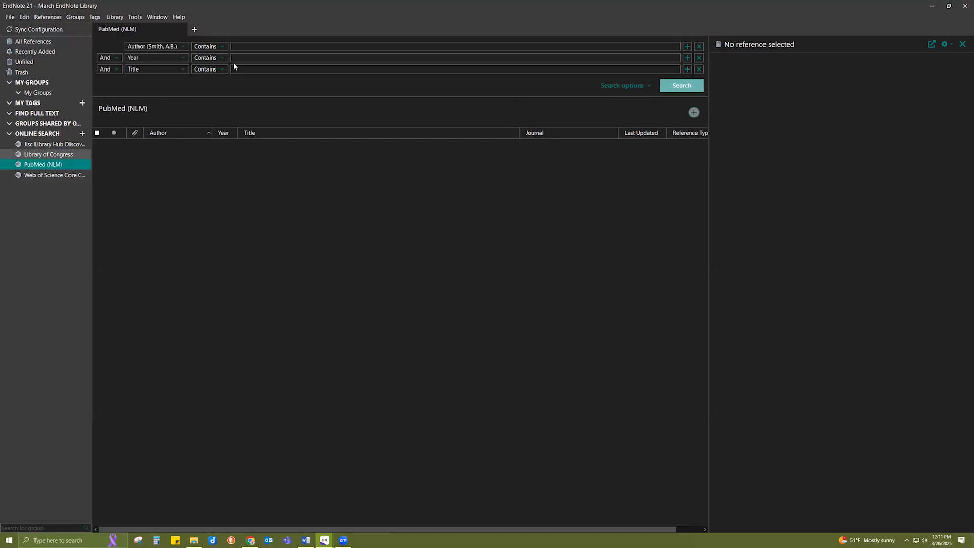
pyautogui.click(274, 47)
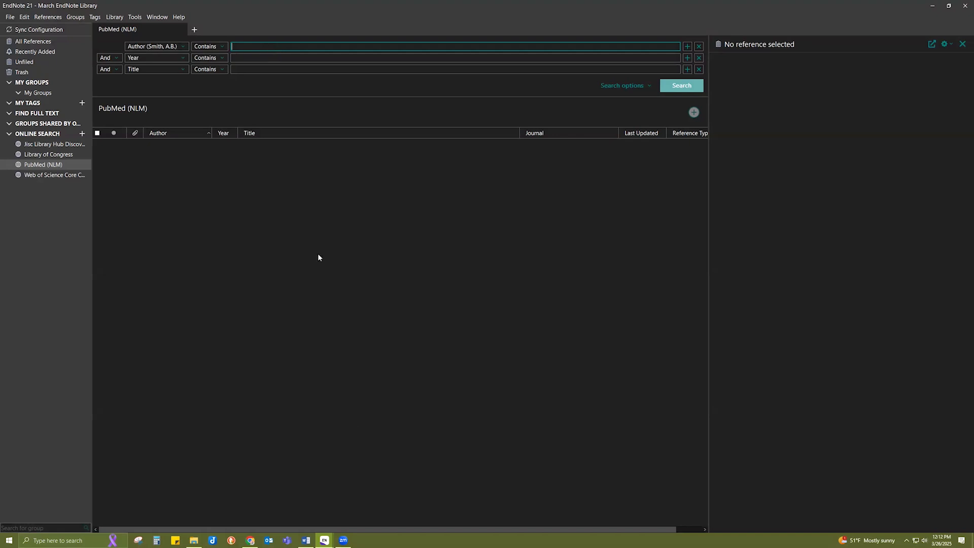
# Step: Switch to Chrome and open PubMed in a new tab from the Kornhauser library's top links
pyautogui.moveTo(307, 539)
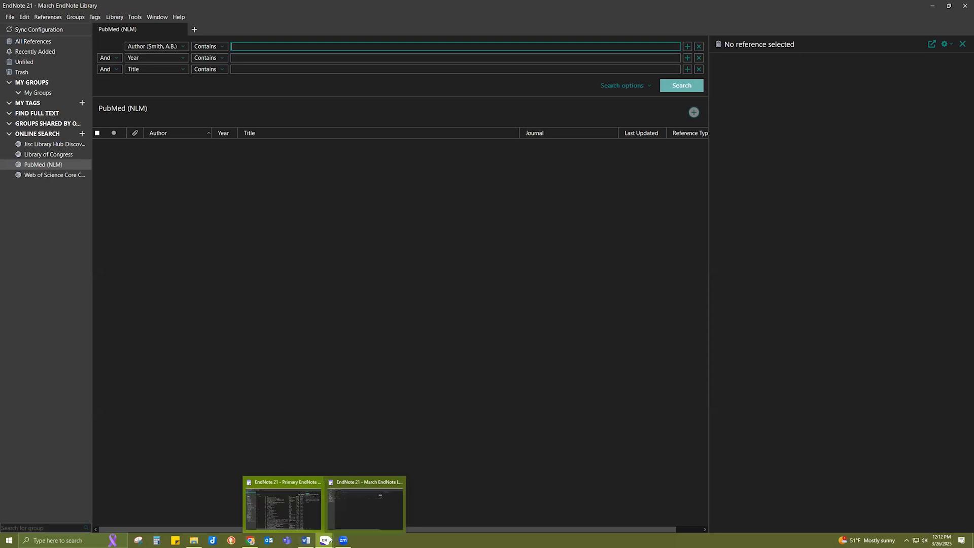
pyautogui.click(249, 541)
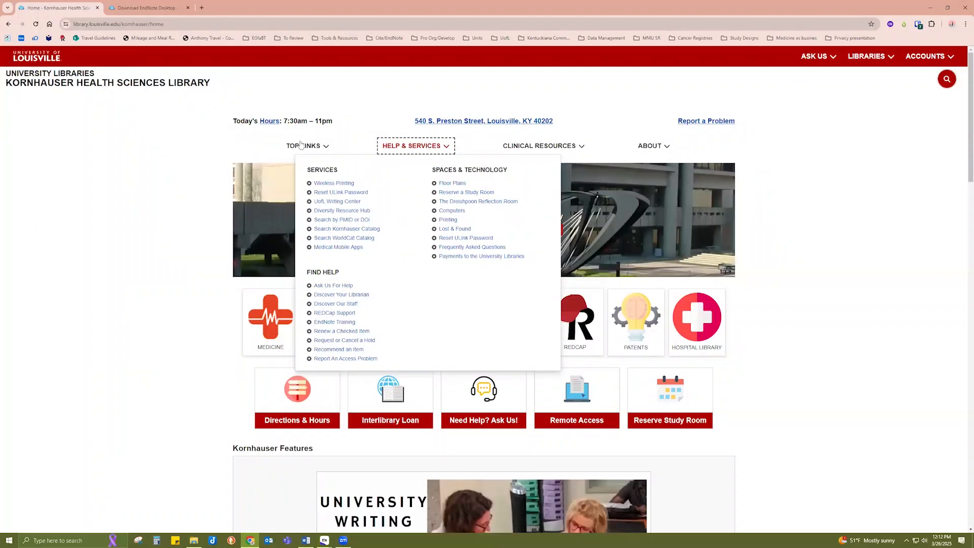
pyautogui.click(205, 183)
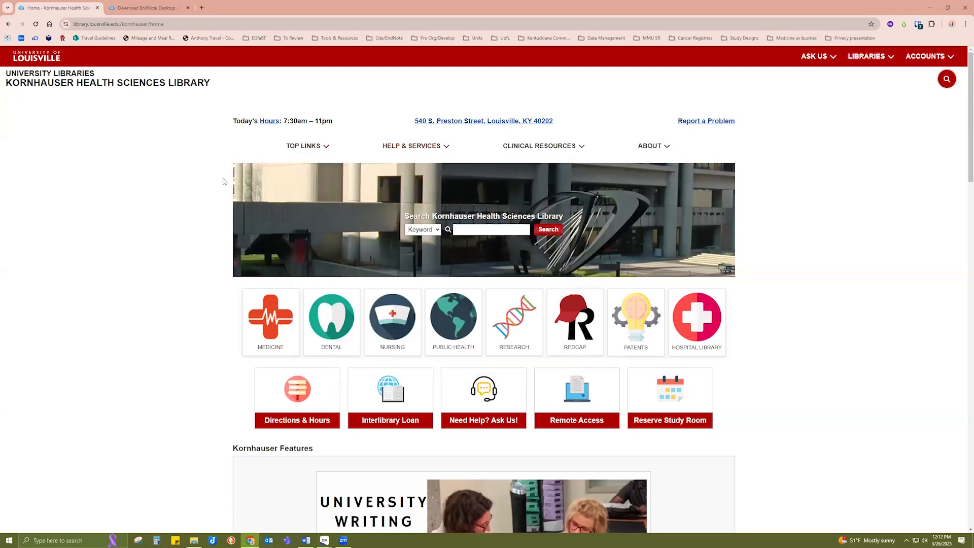
pyautogui.click(303, 146)
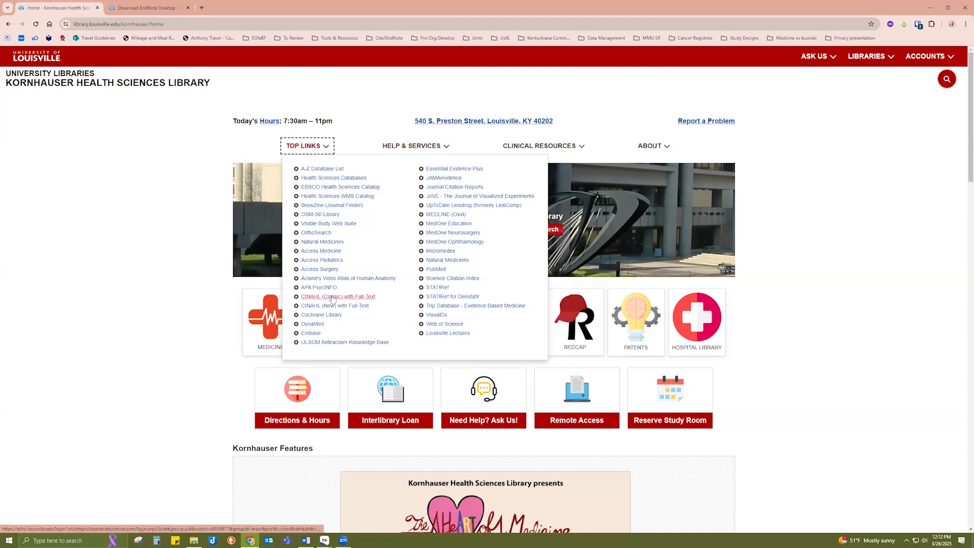
pyautogui.click(435, 269)
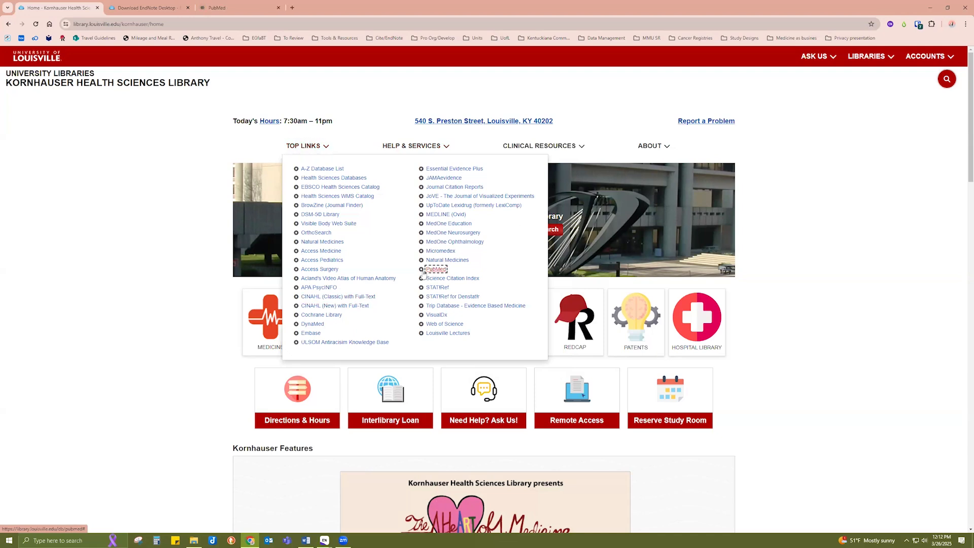
pyautogui.click(256, 7)
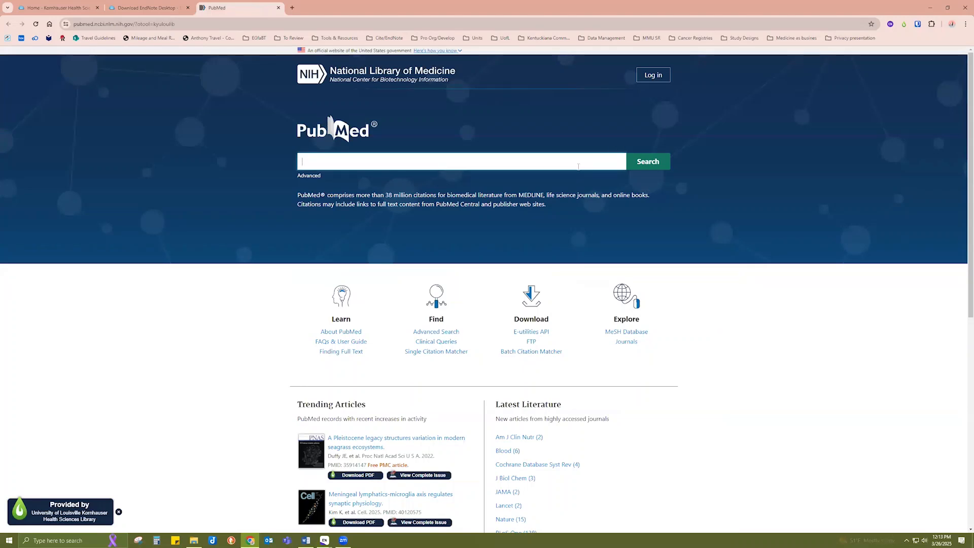
# Step: Search PubMed for lung cancer
pyautogui.write('lung cance')
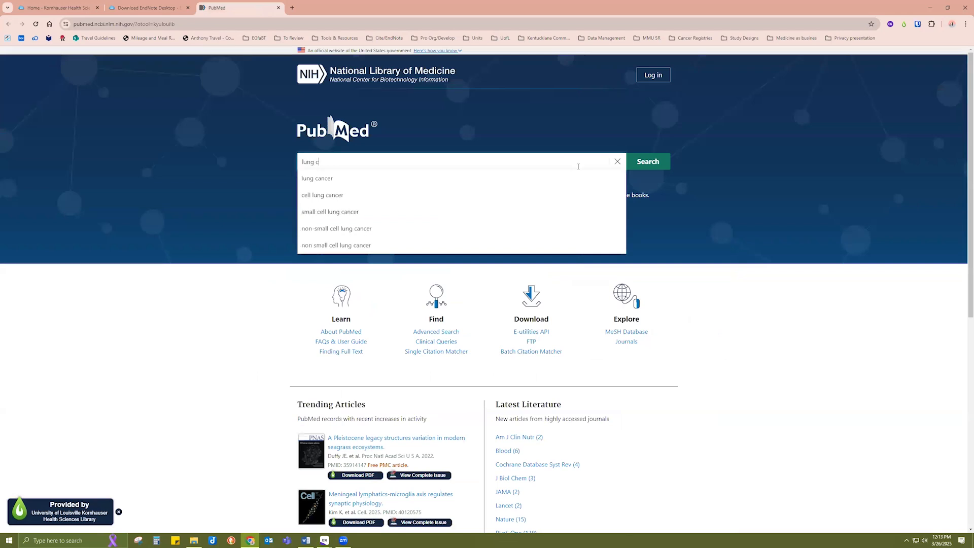
pyautogui.write('r')
pyautogui.press('Return')
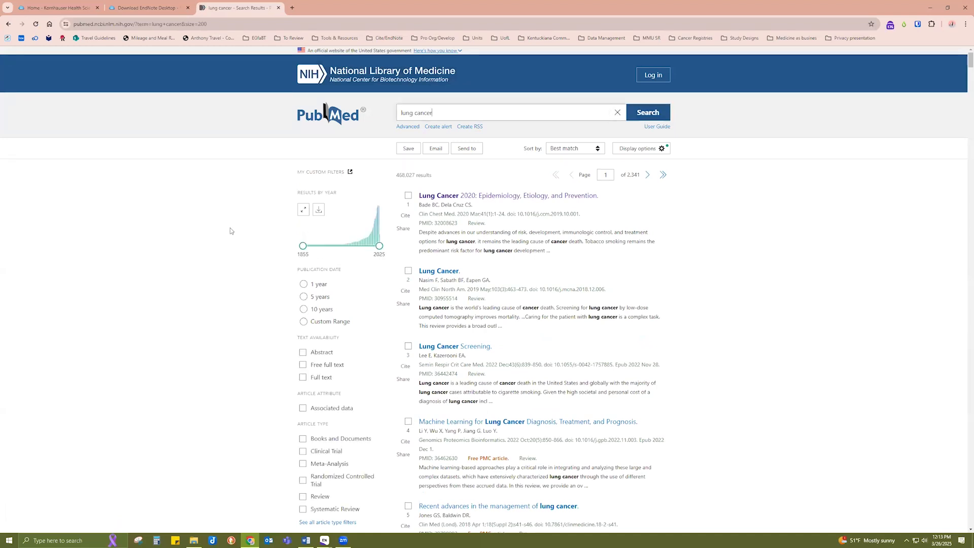
# Step: Open the PubMed article "Lung Cancer 2020: Epidemiology, Etiology, and Prevention", export its citation manager file, and import that file into EndNote
pyautogui.scroll(-1, 230, 231)
pyautogui.scroll(1, 230, 231)
pyautogui.click(507, 196)
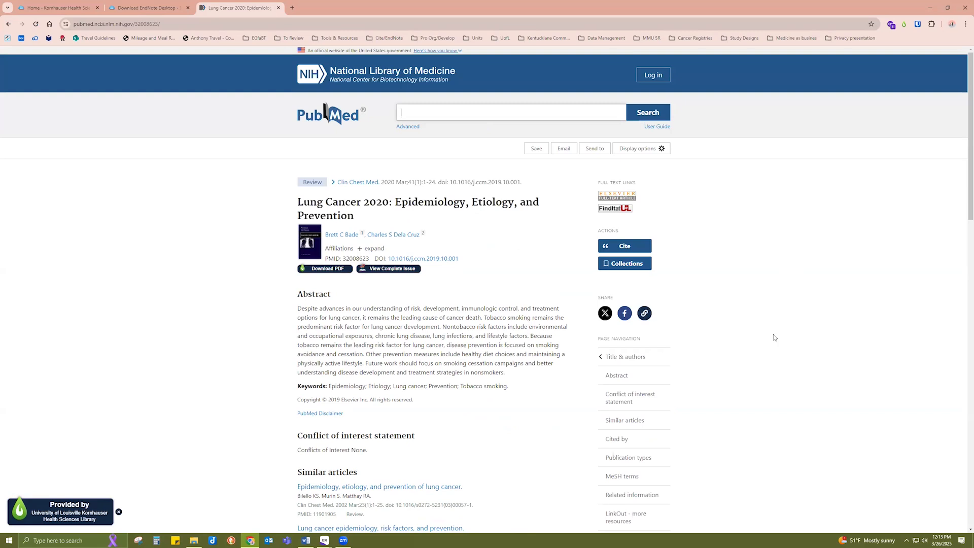
pyautogui.click(591, 152)
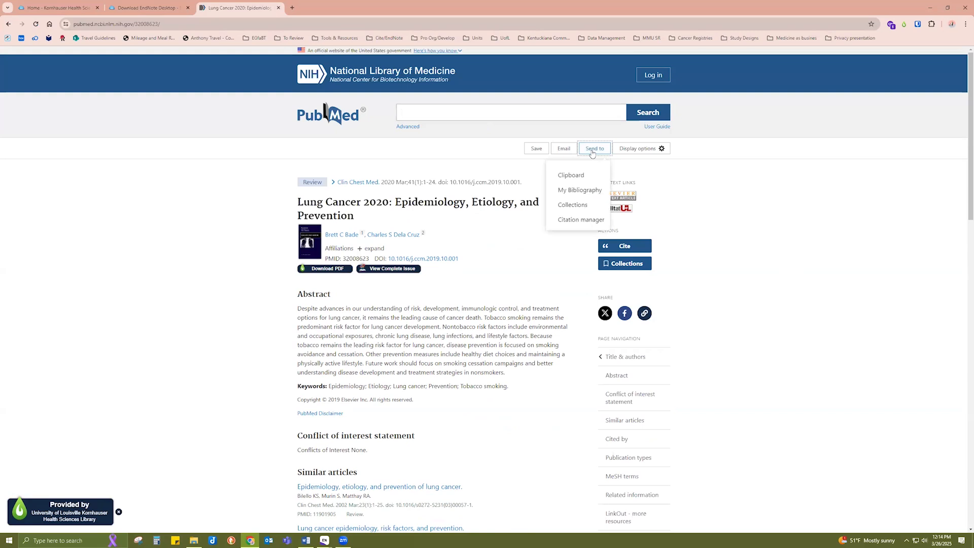
pyautogui.click(580, 220)
pyautogui.click(431, 199)
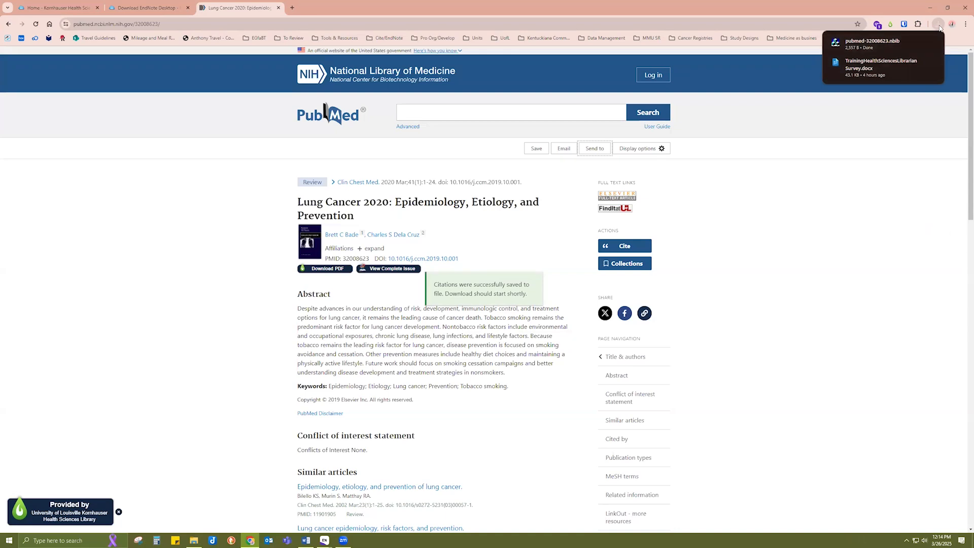
pyautogui.click(881, 45)
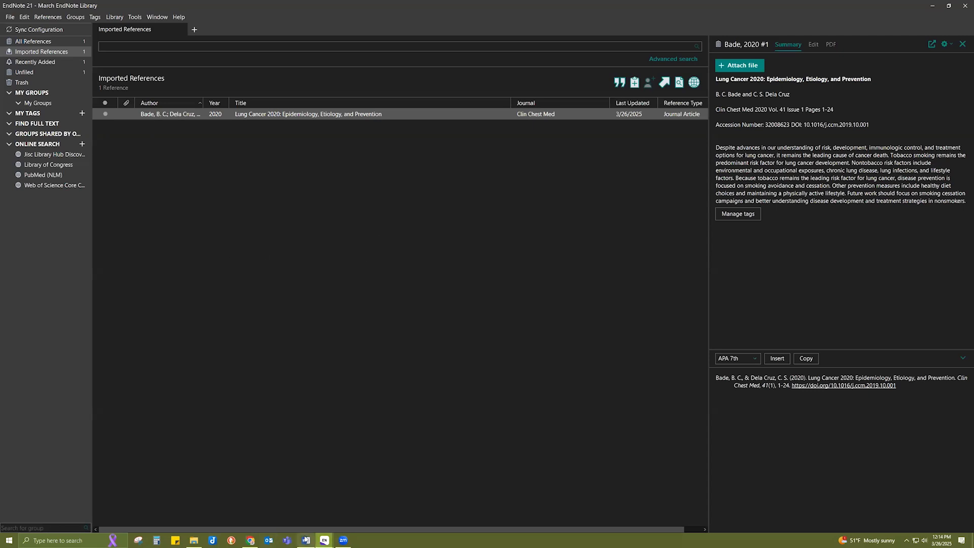
# Step: Switch back to Chrome, return to the PubMed lung cancer results, and select the first six articles
pyautogui.moveTo(248, 540)
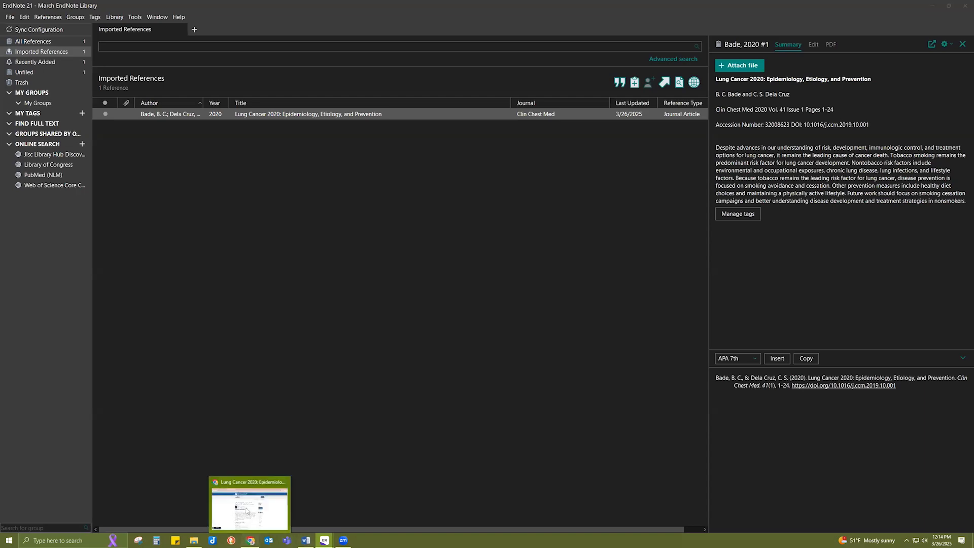
pyautogui.click(259, 506)
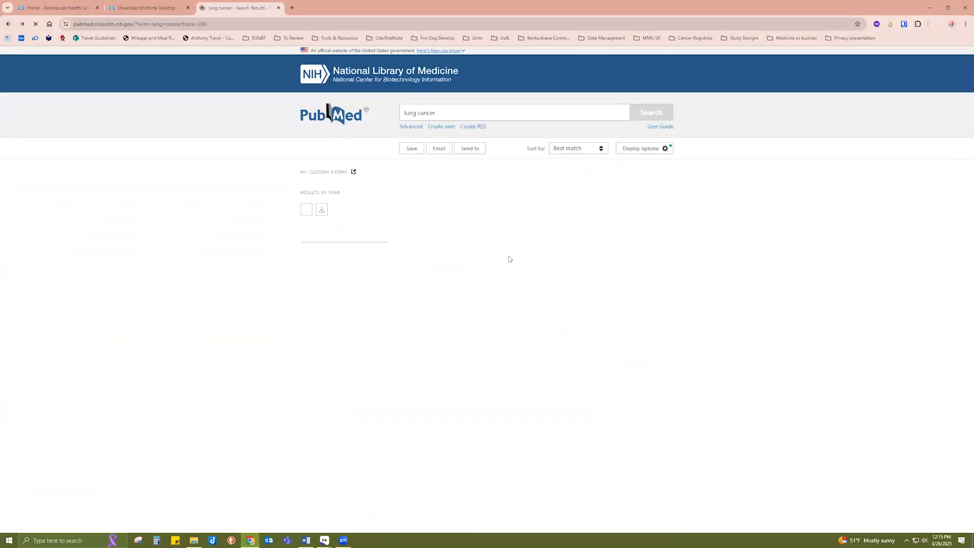
pyautogui.click(408, 195)
pyautogui.click(408, 270)
pyautogui.scroll(-3, 411, 344)
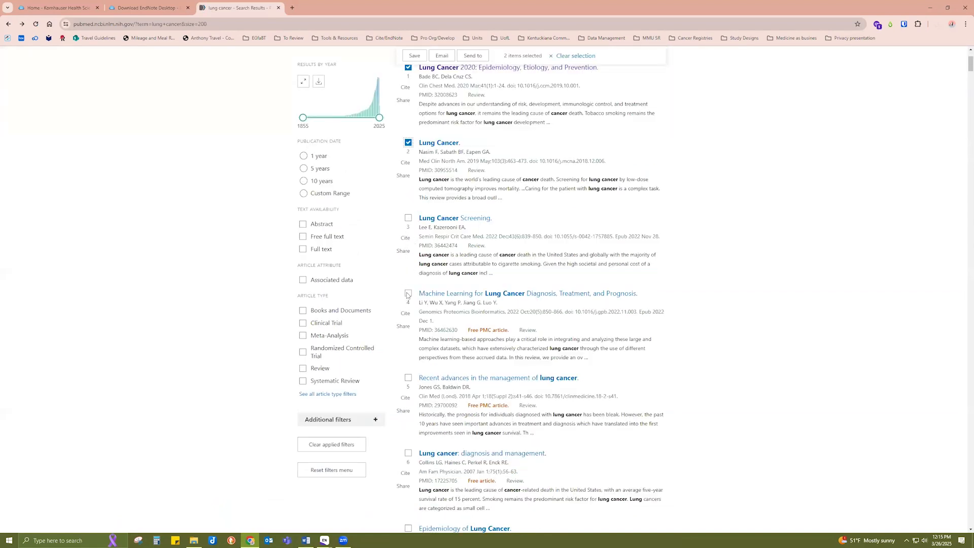
pyautogui.keyDown('shift'); pyautogui.click(408, 378); pyautogui.keyUp('shift')
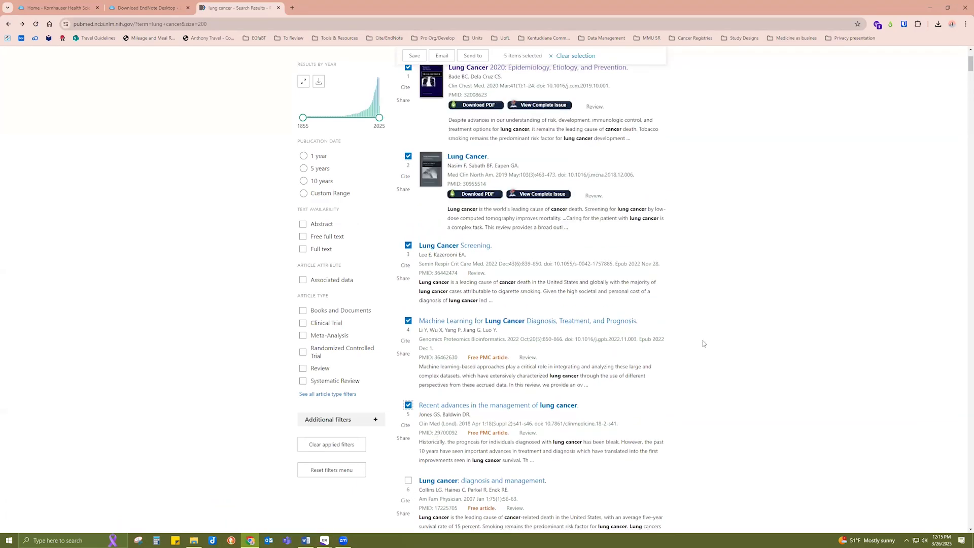
pyautogui.scroll(-3, 387, 451)
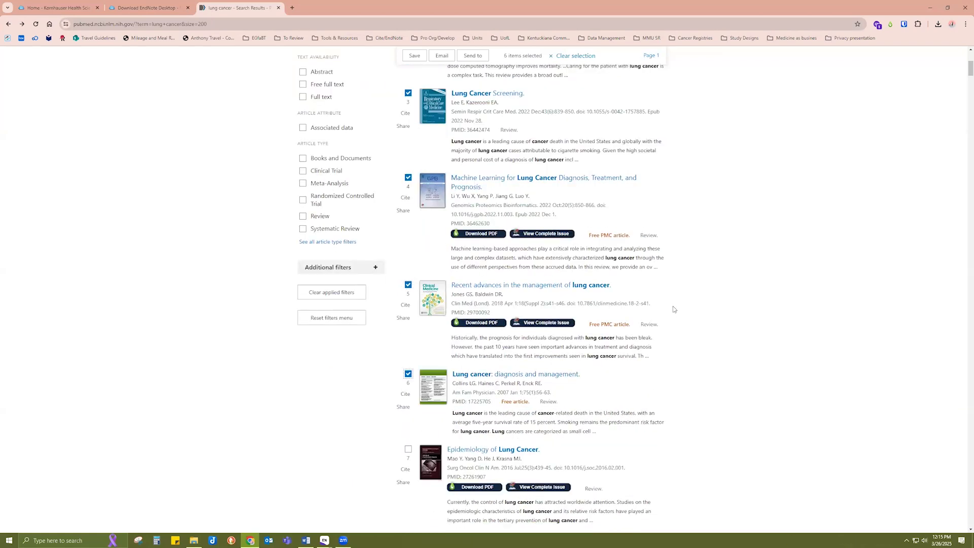
pyautogui.scroll(6, 673, 306)
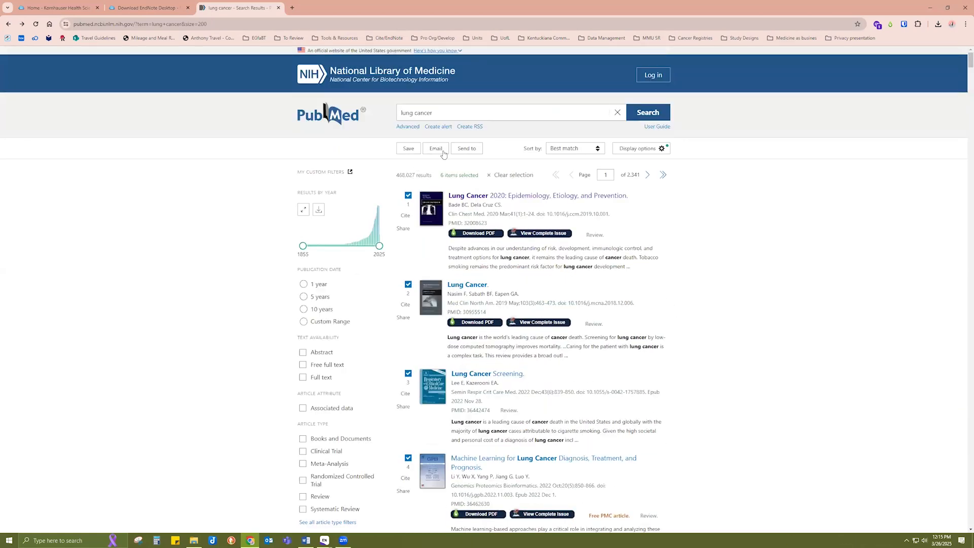
# Step: Export the six selected PubMed articles as a citation manager file and import it into EndNote
pyautogui.click(467, 151)
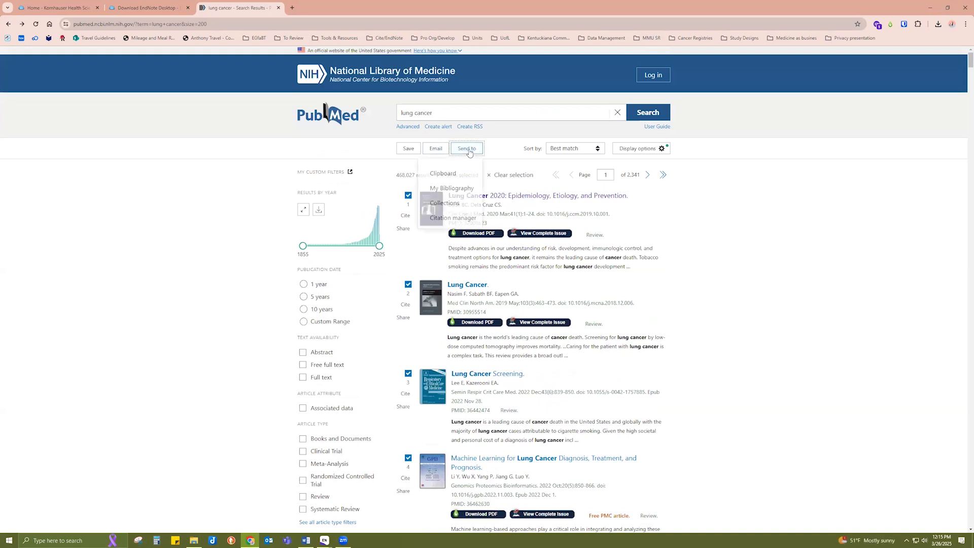
pyautogui.click(451, 220)
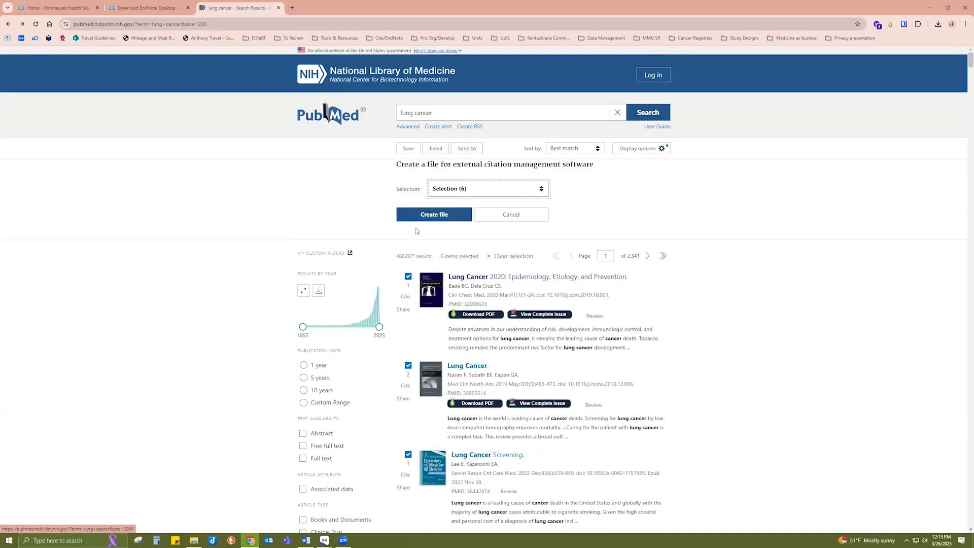
pyautogui.click(435, 228)
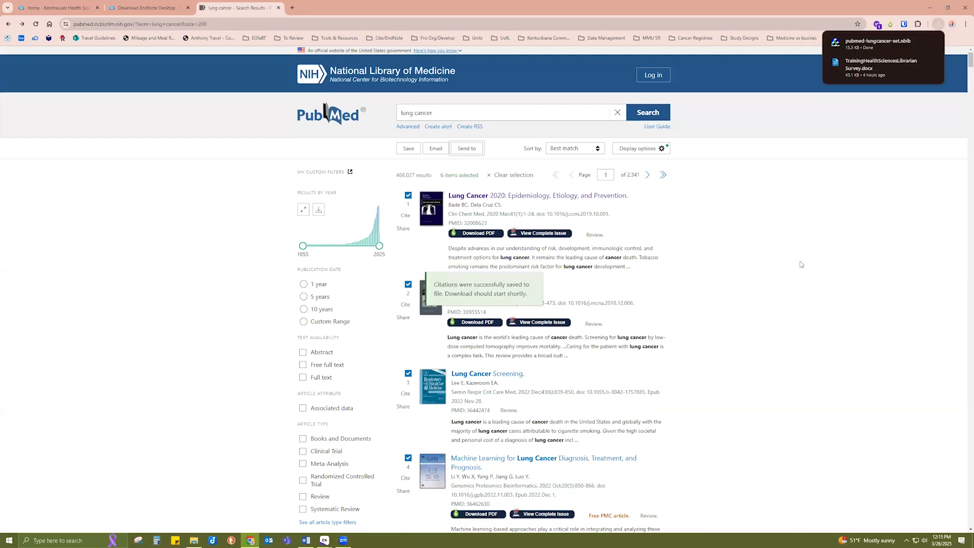
pyautogui.click(890, 41)
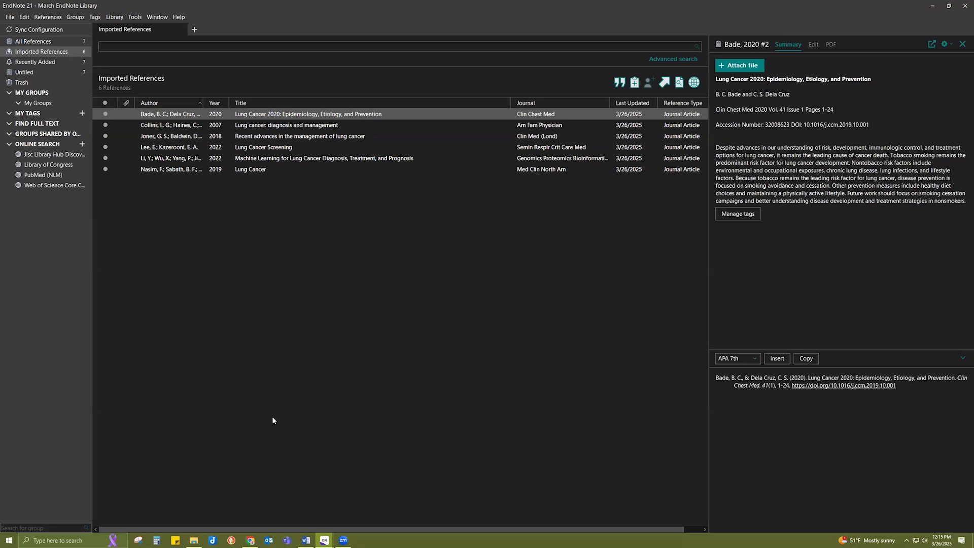
# Step: Switch back to Chrome and show the PubMed citation manager export form for the selected articles again
pyautogui.click(251, 540)
pyautogui.click(466, 150)
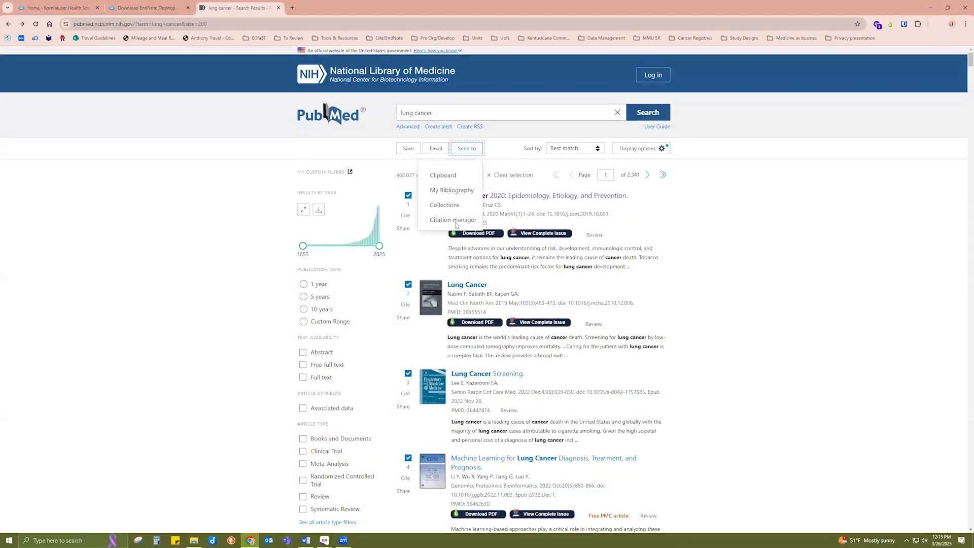
pyautogui.click(434, 223)
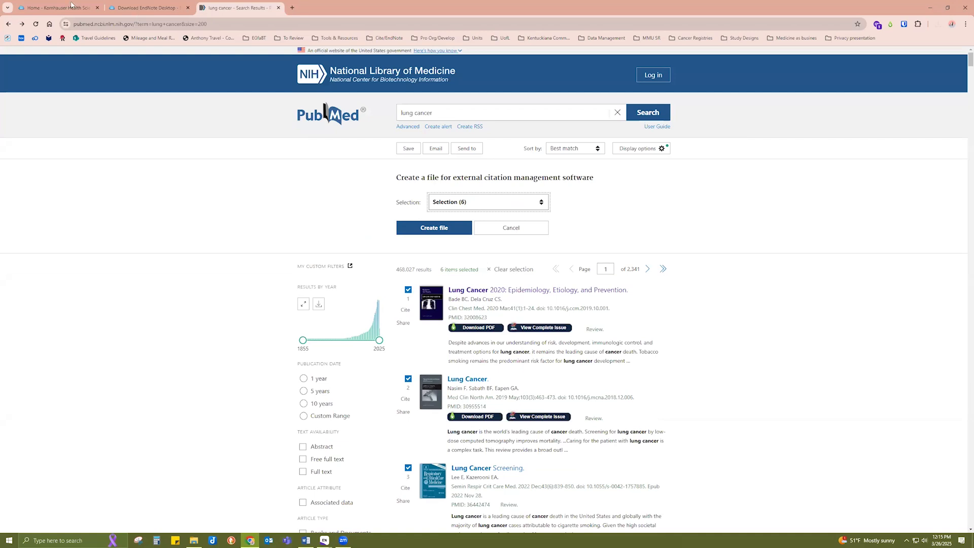
# Step: Open CINAHL (New) with Full-Text in a new tab from the Kornhauser library's top links
pyautogui.click(55, 7)
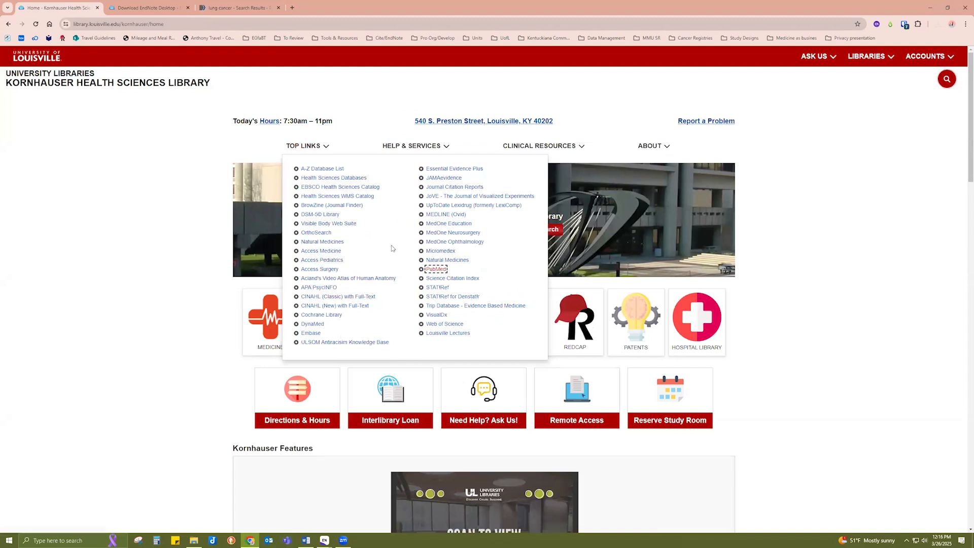
pyautogui.click(325, 297)
pyautogui.click(324, 305)
pyautogui.click(369, 7)
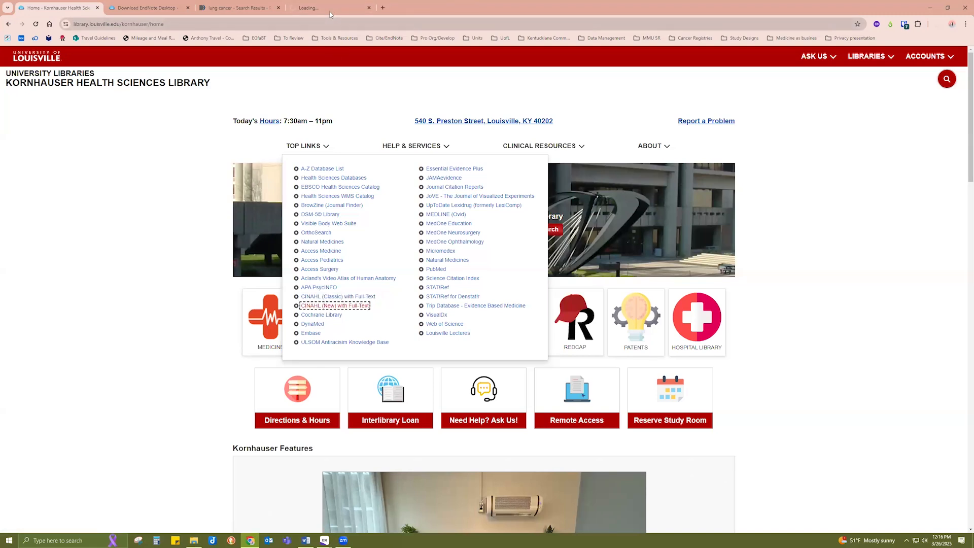
pyautogui.click(325, 8)
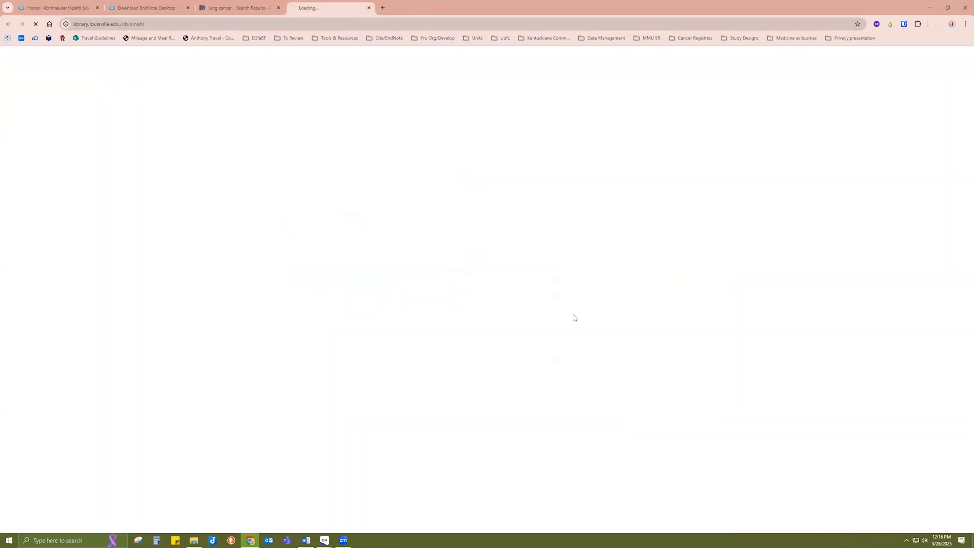
# Step: Close the PubMed tab and search CINAHL with Full Text for lung cancer
pyautogui.click(278, 8)
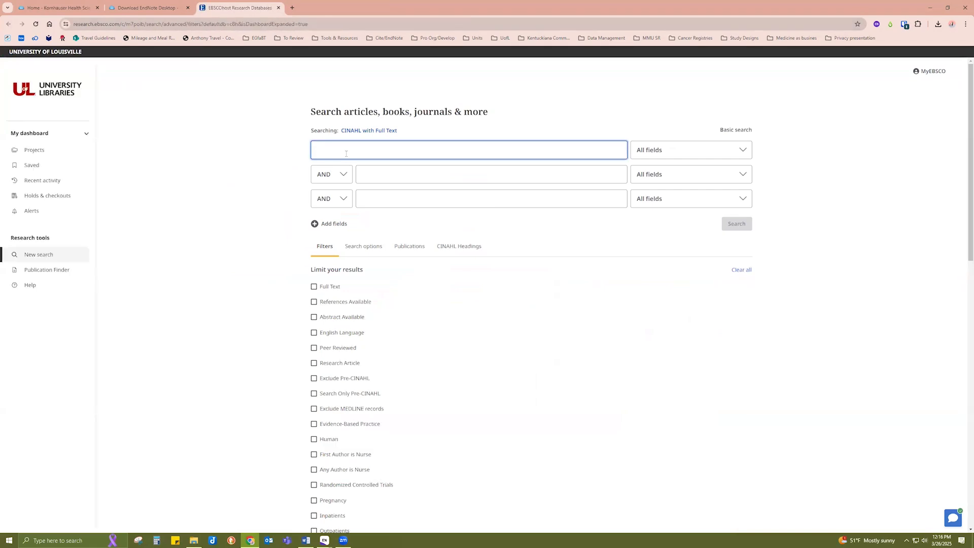
pyautogui.write('lung cancer')
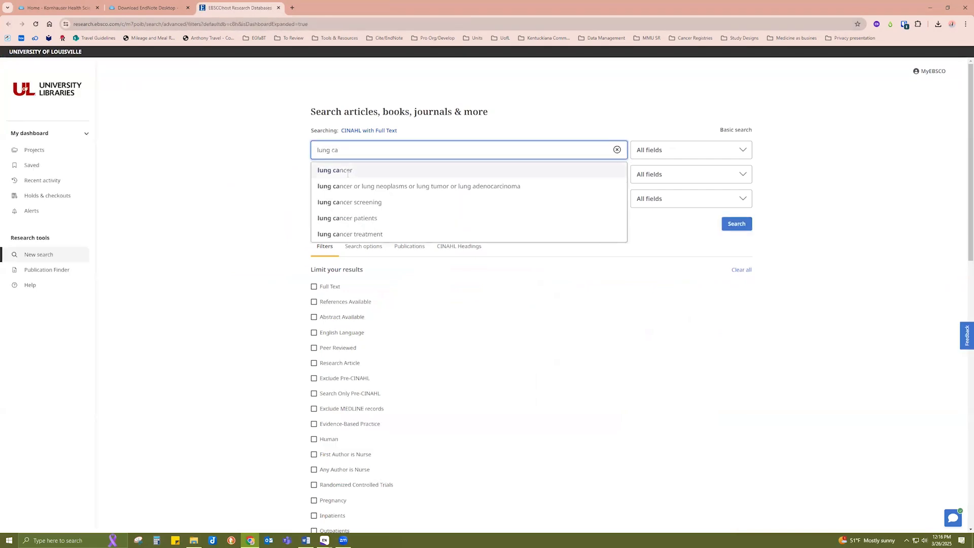
pyautogui.click(740, 223)
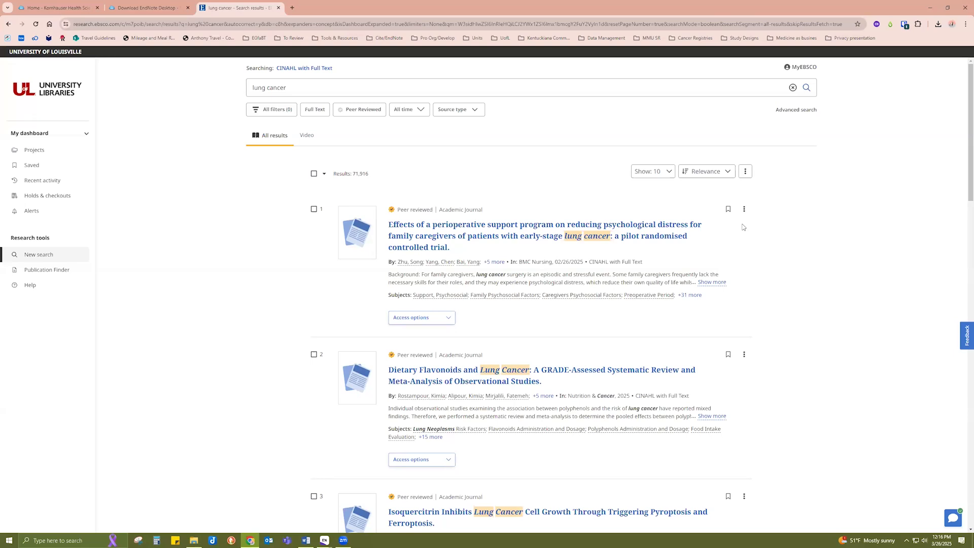
# Step: Look through the list of EBSCO databases available for searching, then close it without changing the selection
pyautogui.click(315, 69)
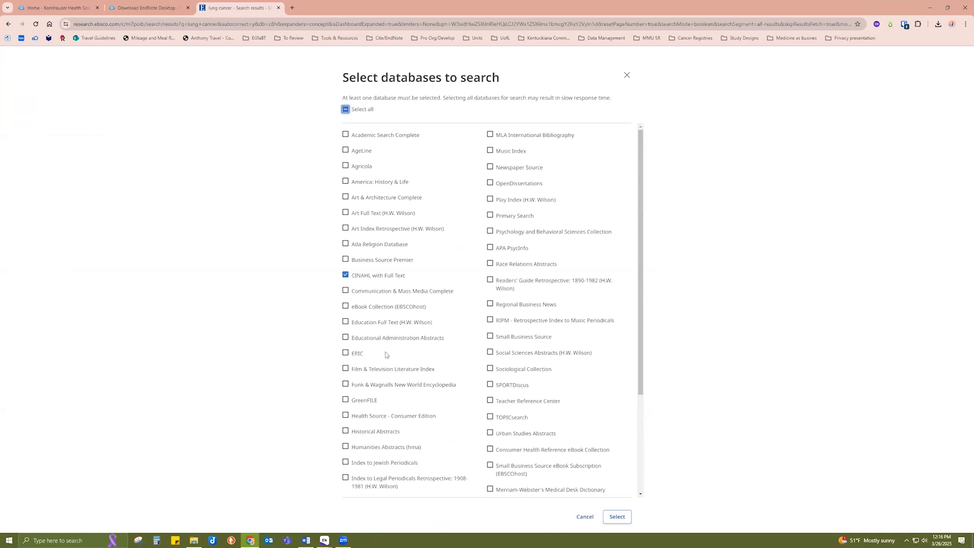
pyautogui.scroll(-3, 385, 354)
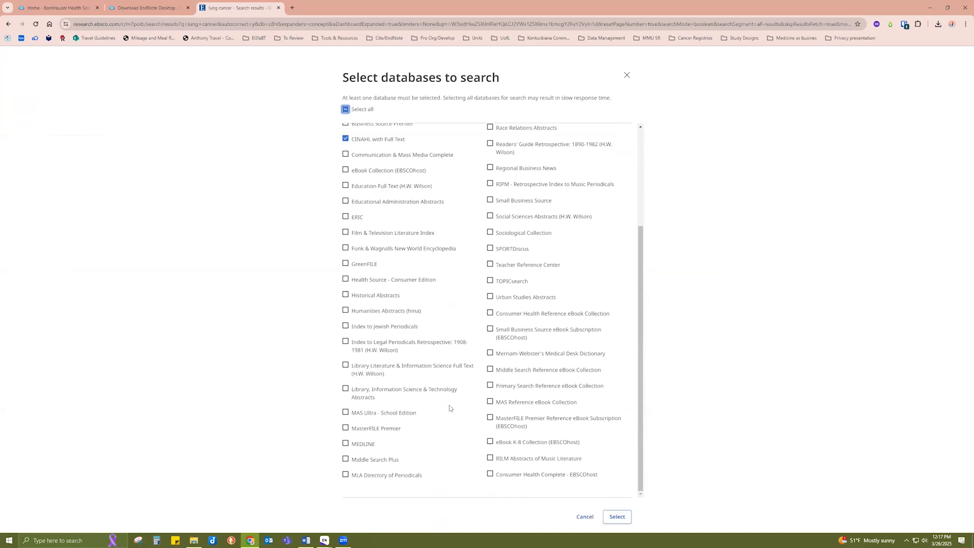
pyautogui.scroll(3, 433, 410)
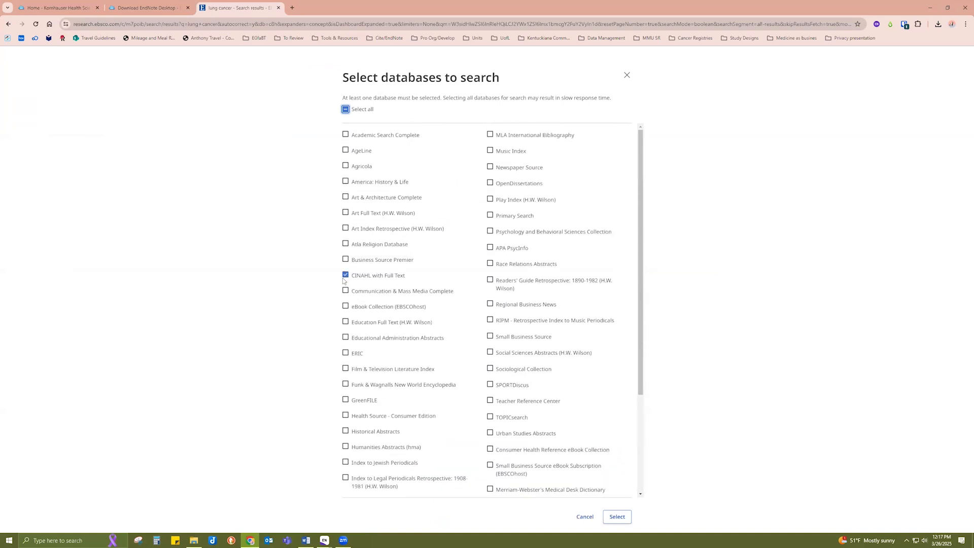
pyautogui.click(585, 517)
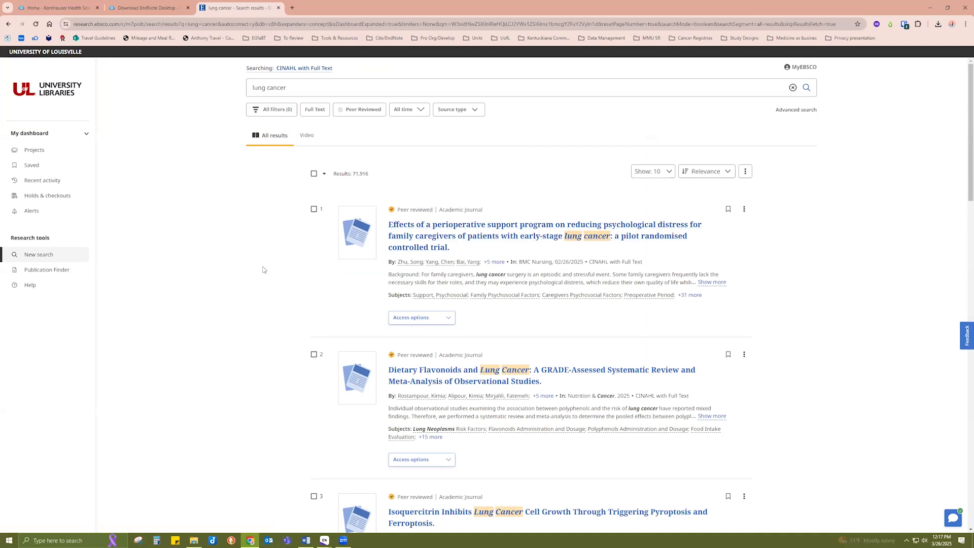
# Step: Open the first CINAHL result, on a perioperative support program for family caregivers, and export its citation in RIS format
pyautogui.click(436, 249)
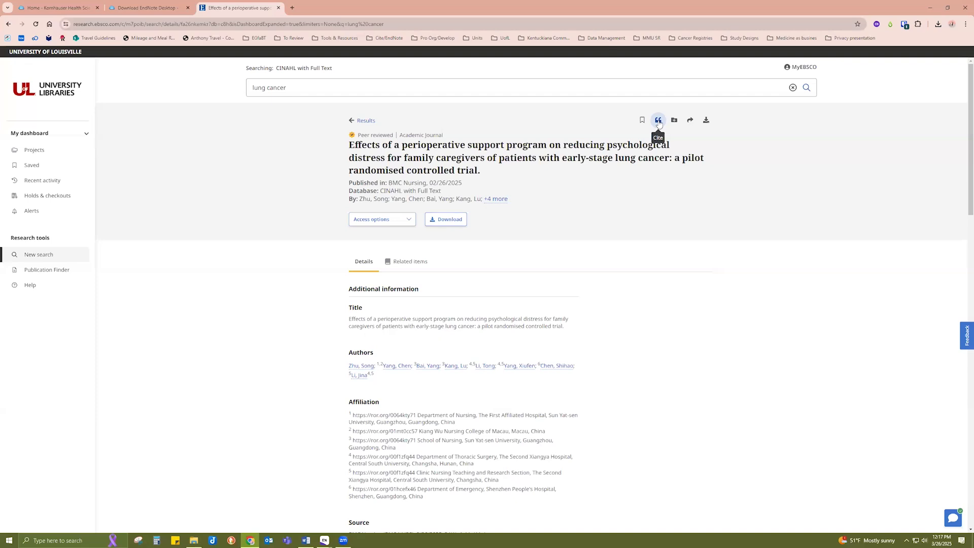
pyautogui.click(659, 121)
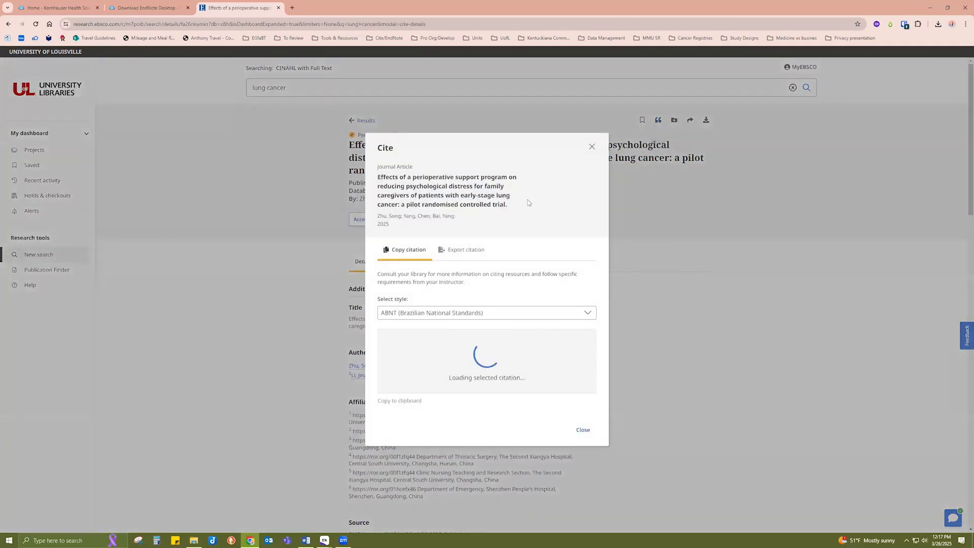
pyautogui.click(461, 247)
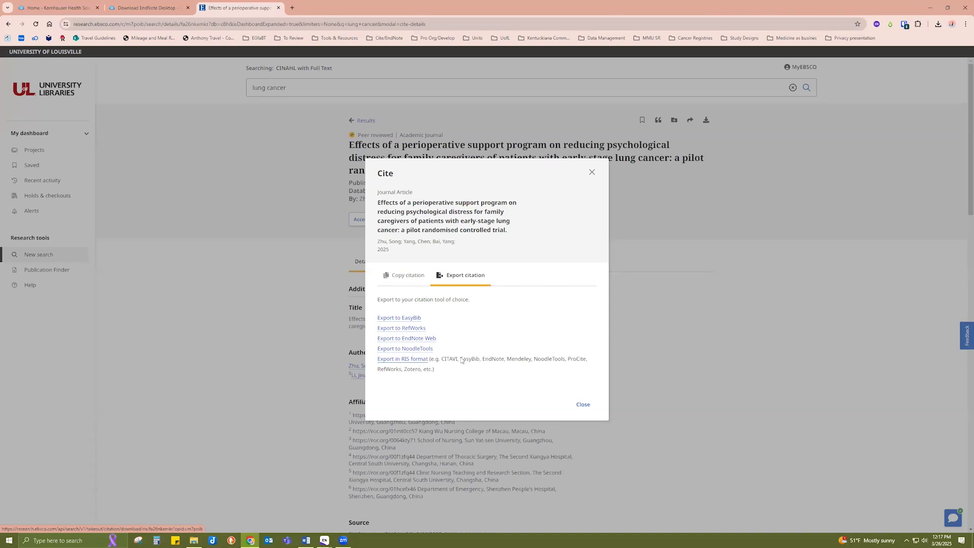
pyautogui.doubleClick(495, 359)
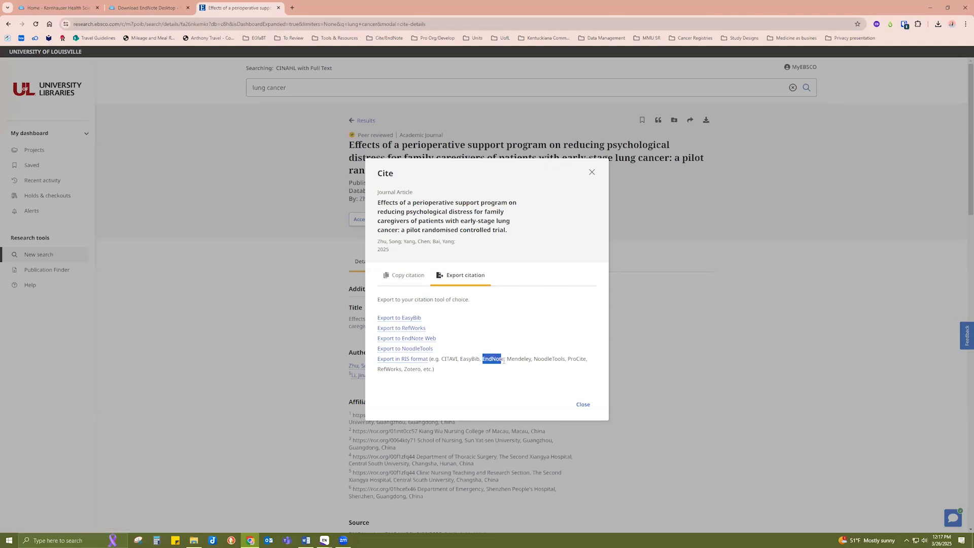
pyautogui.click(436, 344)
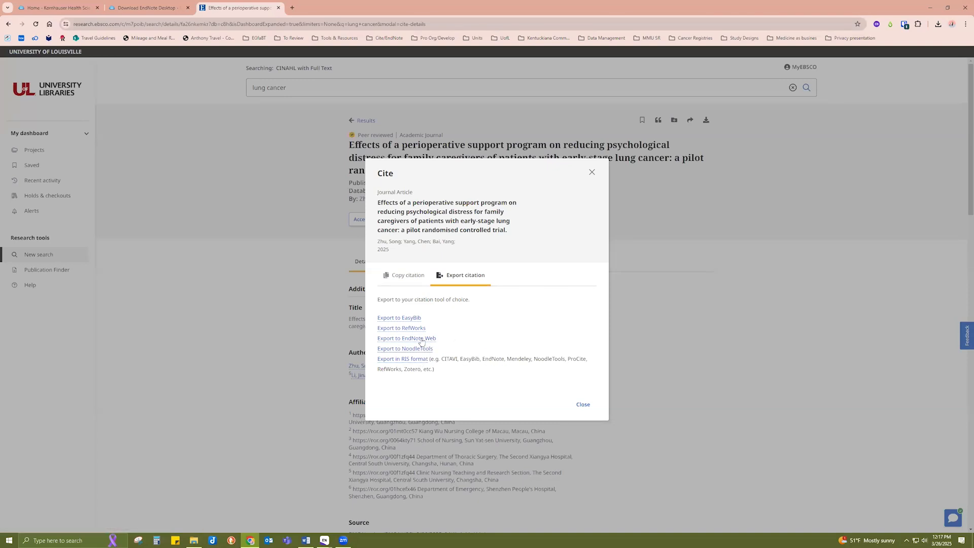
pyautogui.click(414, 363)
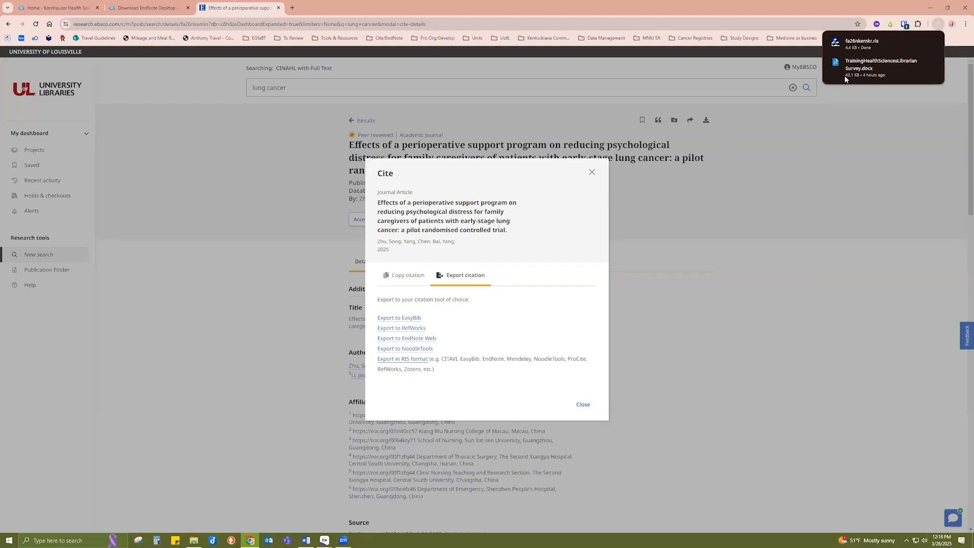
# Step: Import the downloaded RIS citation into EndNote and show all references in the March EndNote Library
pyautogui.moveTo(879, 45)
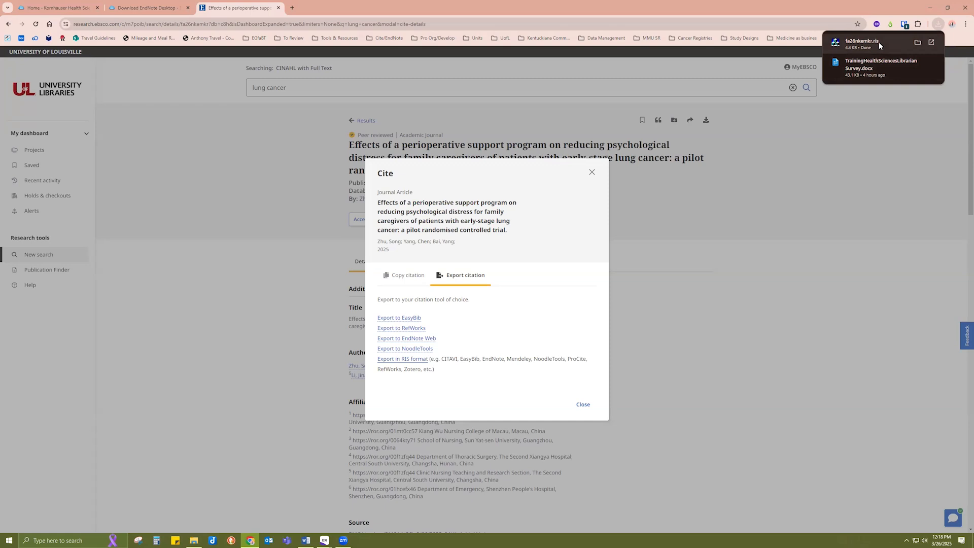
pyautogui.click(880, 45)
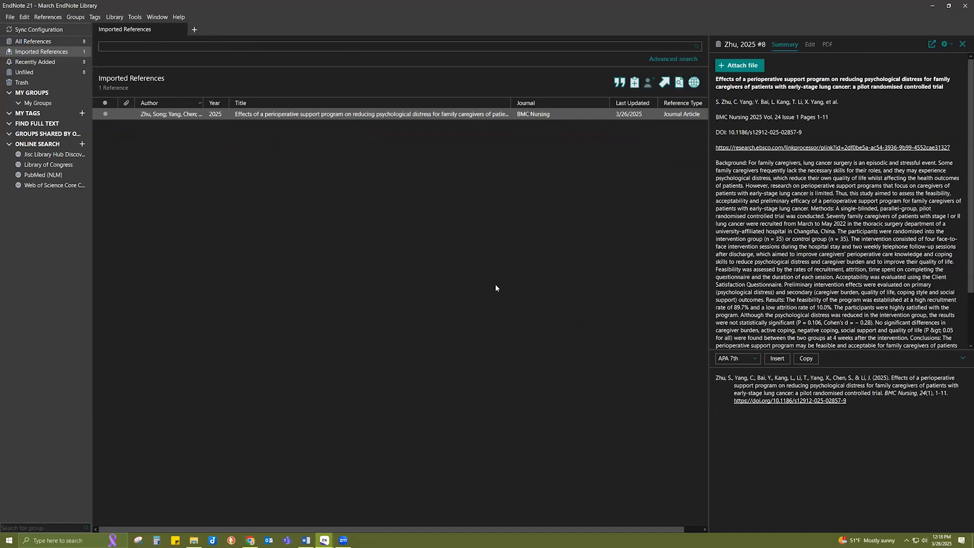
pyautogui.click(157, 115)
pyautogui.click(57, 41)
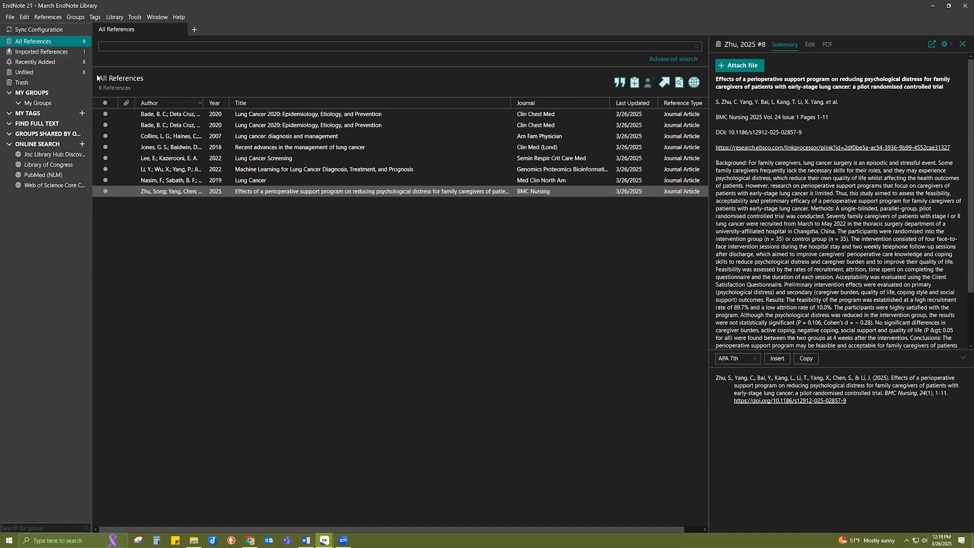
# Step: Show the Imported References group, switch back to the CINAHL article in Chrome and close its Cite dialog
pyautogui.click(59, 51)
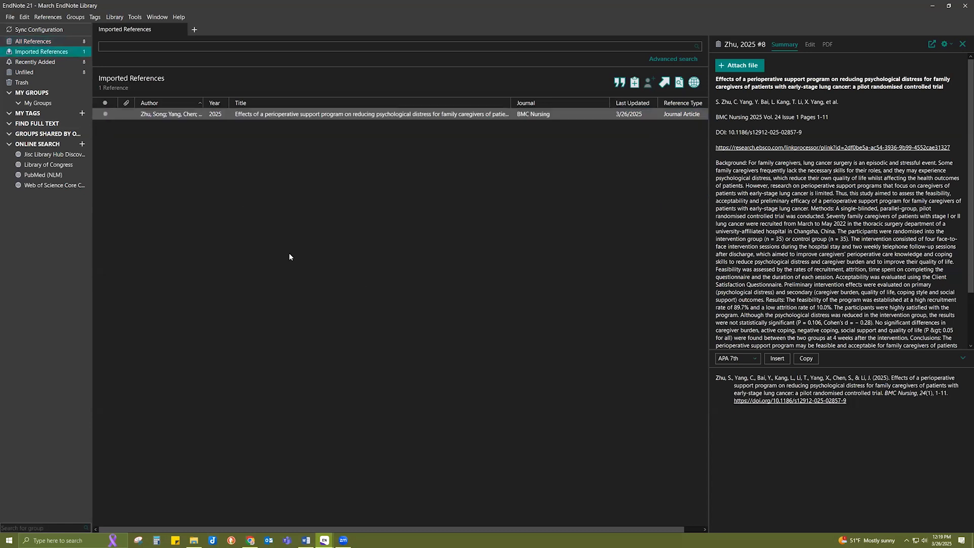
pyautogui.click(304, 539)
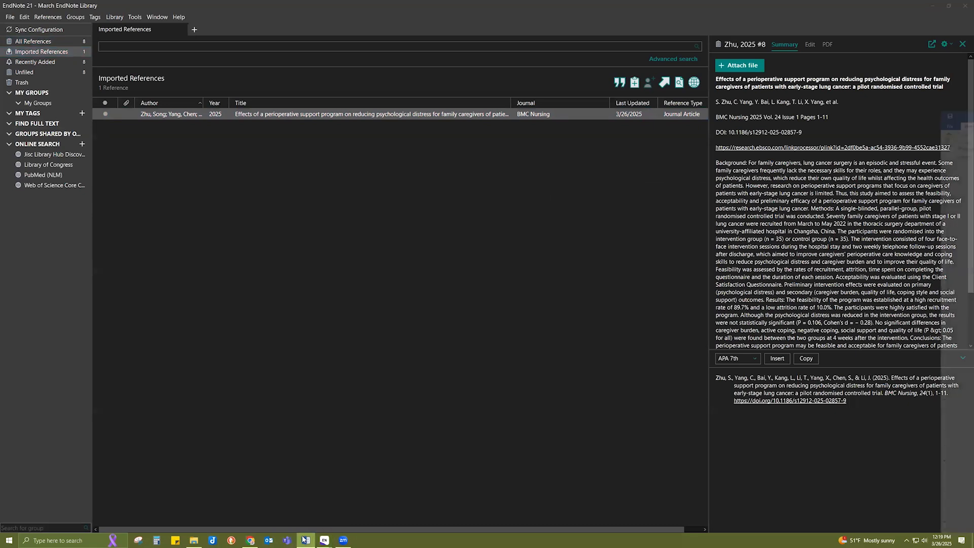
pyautogui.click(248, 540)
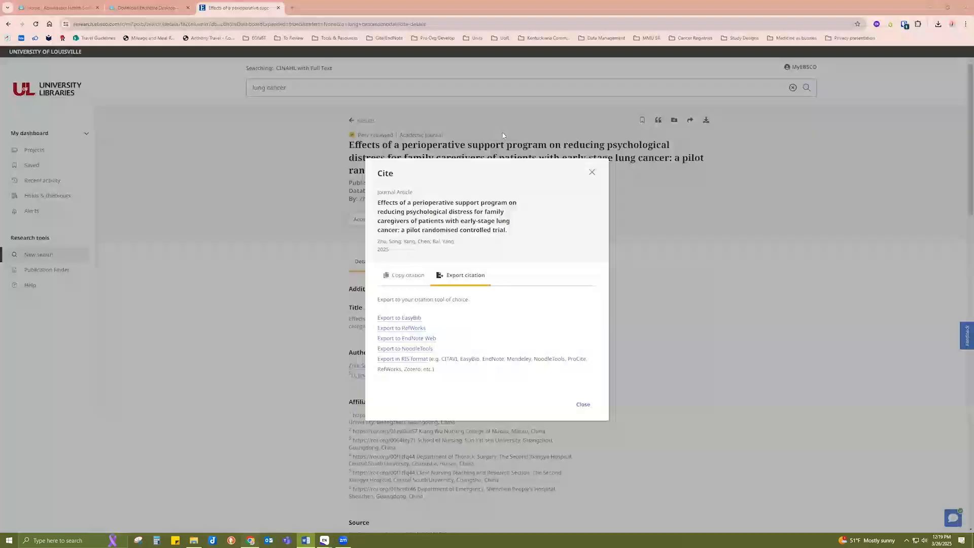
pyautogui.click(592, 173)
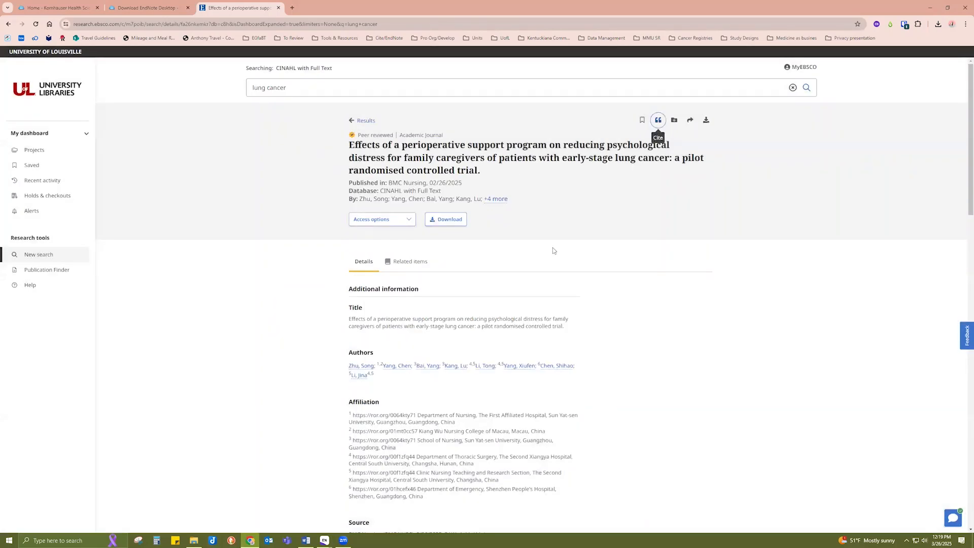
# Step: Review the citation export options for the CINAHL article once more and close them without exporting
pyautogui.click(659, 120)
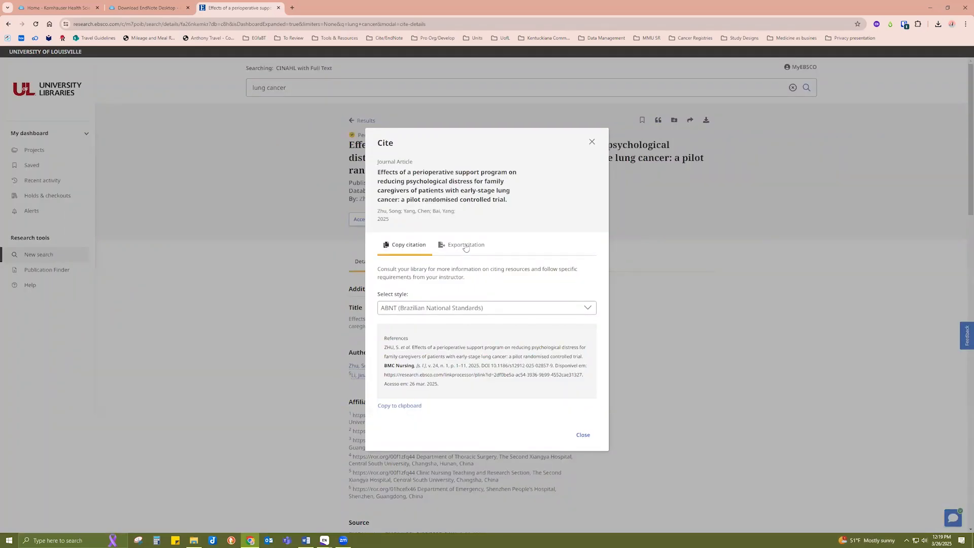
pyautogui.click(465, 246)
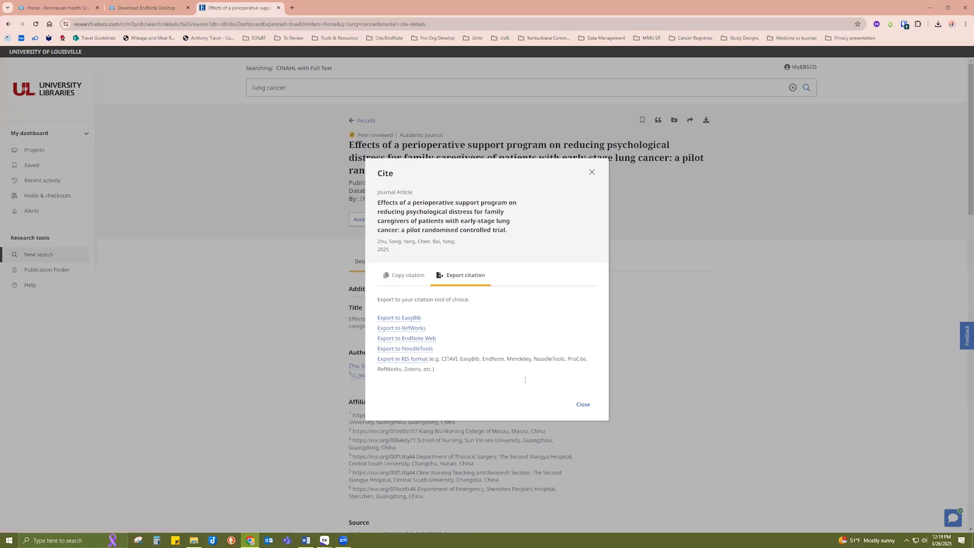
pyautogui.click(583, 406)
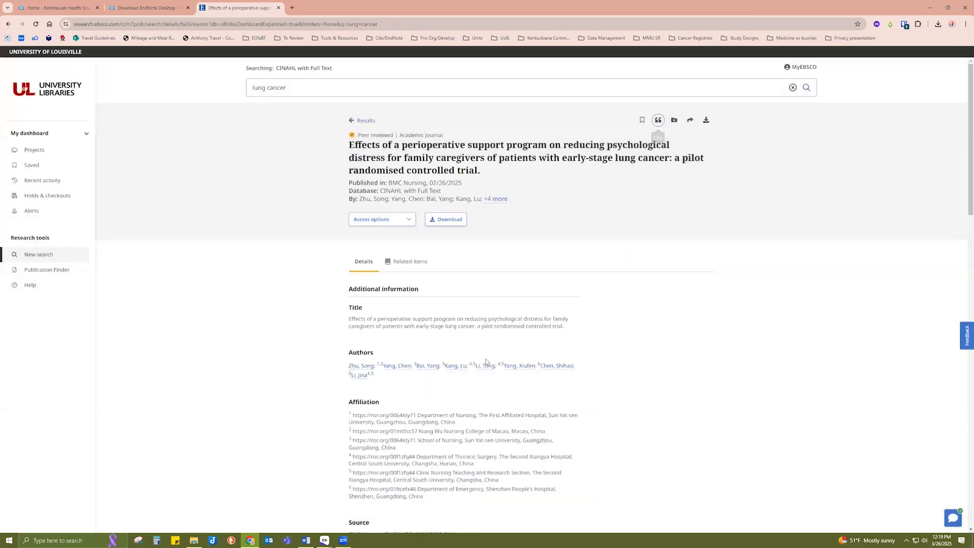
# Step: Open Google Scholar in a new browser tab and close the CINAHL article's tab
pyautogui.click(298, 10)
pyautogui.write('scholar')
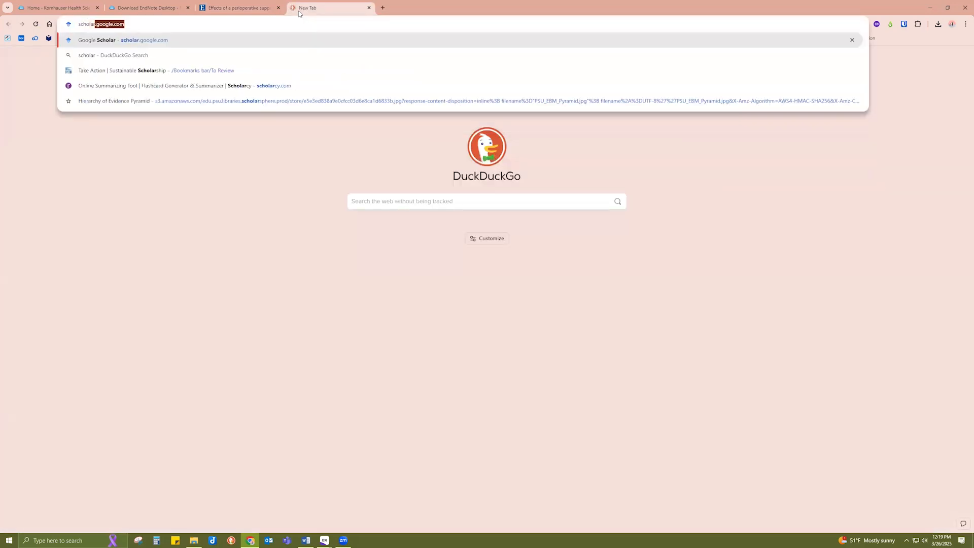
pyautogui.press('Return')
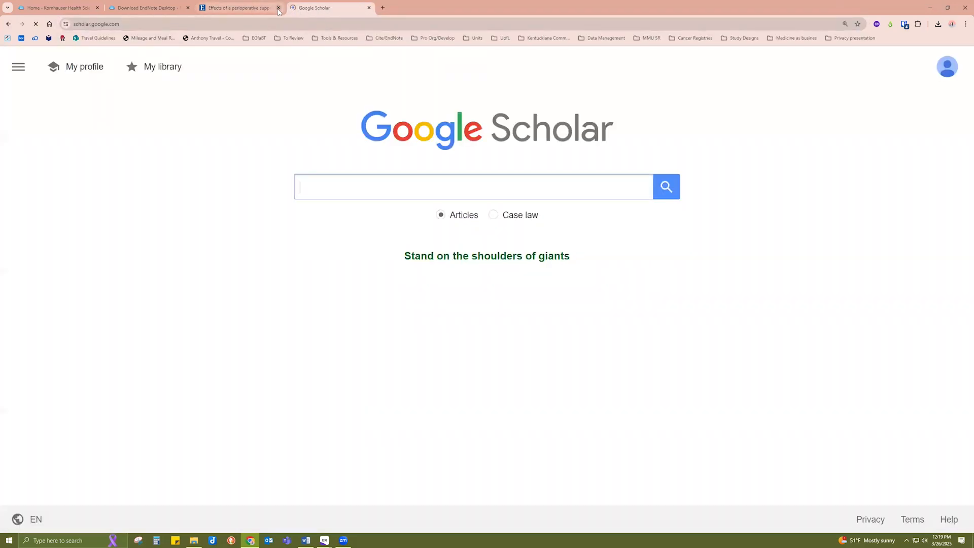
pyautogui.click(278, 8)
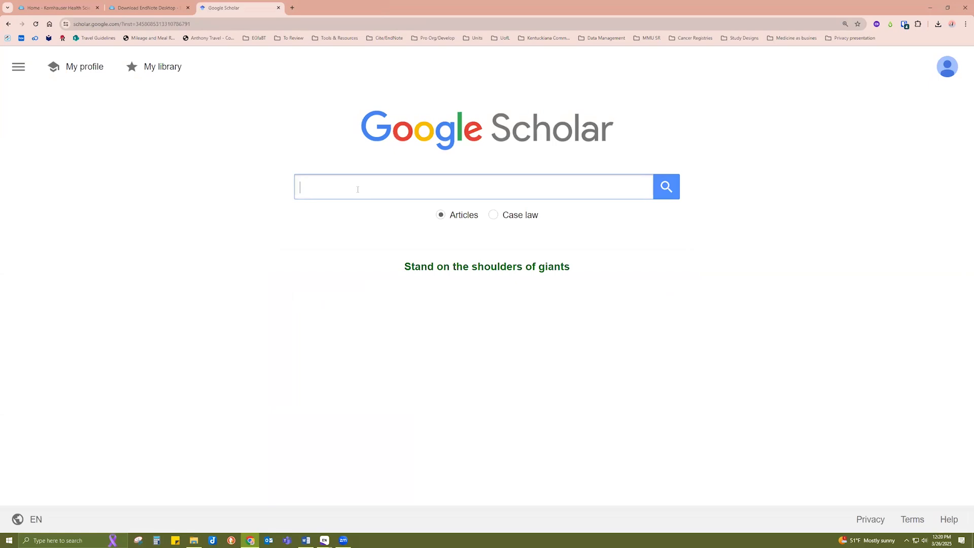
# Step: Search Google Scholar for lung cancer and point out the Import into EndNote link under the first result
pyautogui.click(357, 189)
pyautogui.click(355, 207)
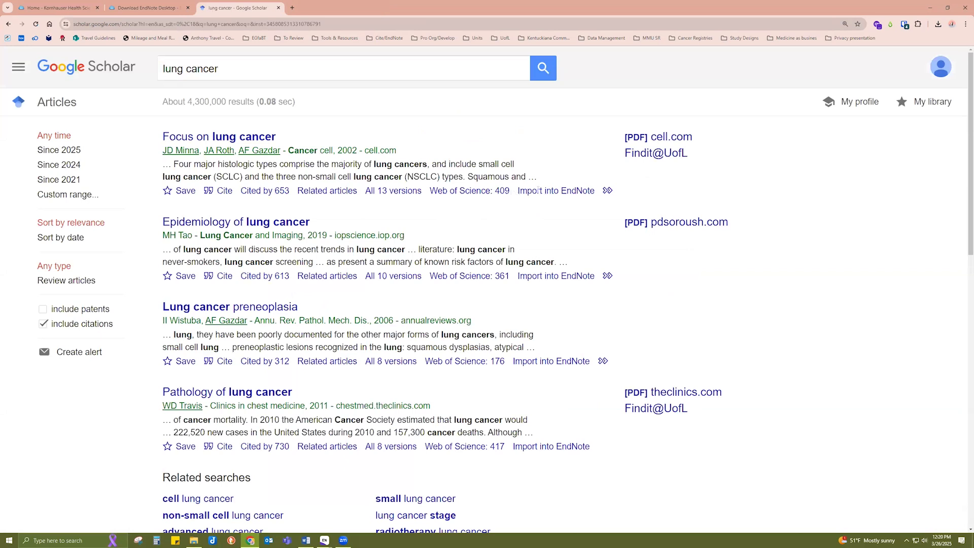
pyautogui.moveTo(518, 191); pyautogui.dragTo(595, 191)
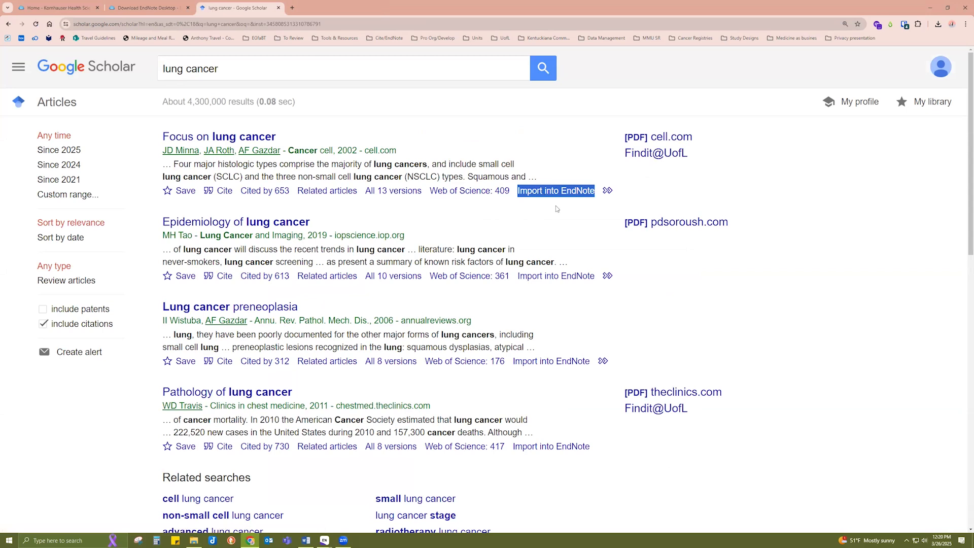
pyautogui.click(550, 143)
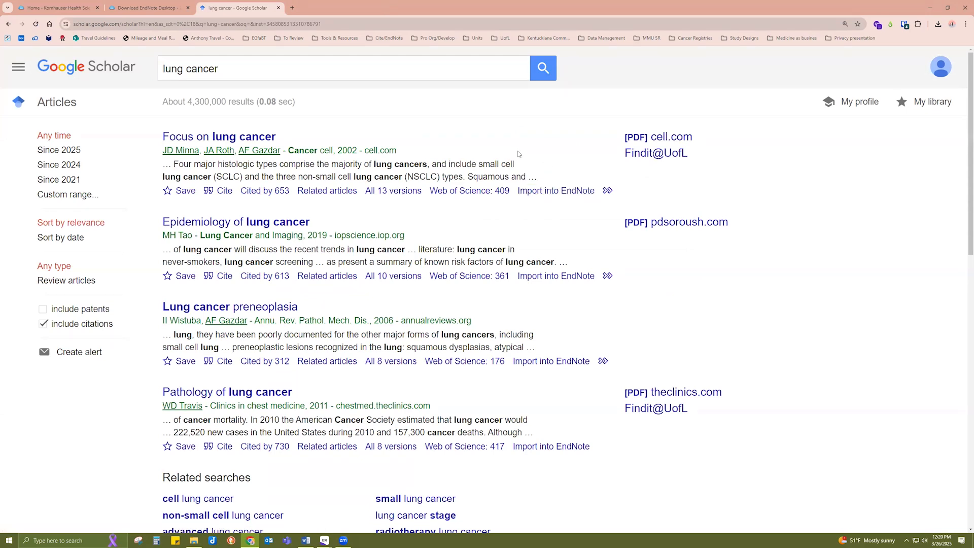
# Step: Set Google Scholar's bibliography manager to show links to import citations into EndNote, and save the settings
pyautogui.click(19, 68)
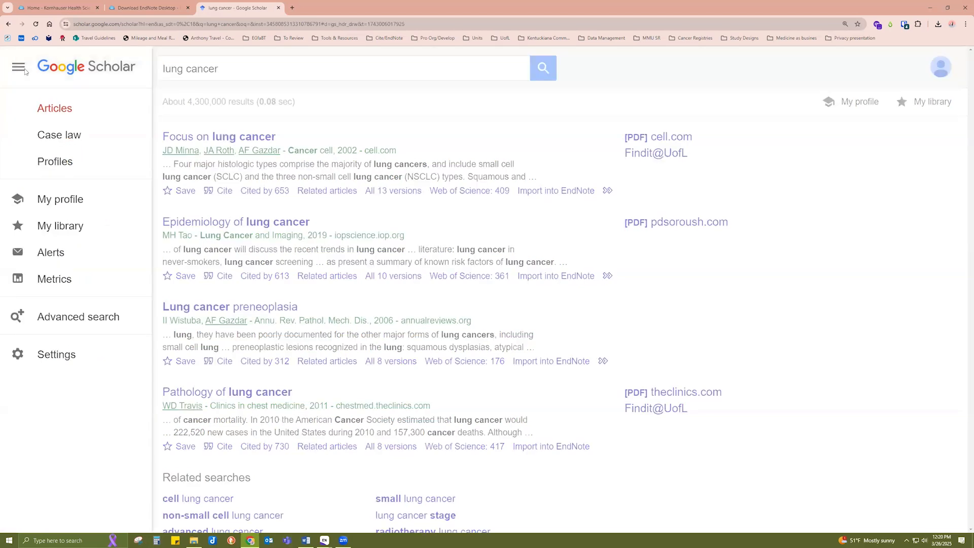
pyautogui.click(62, 357)
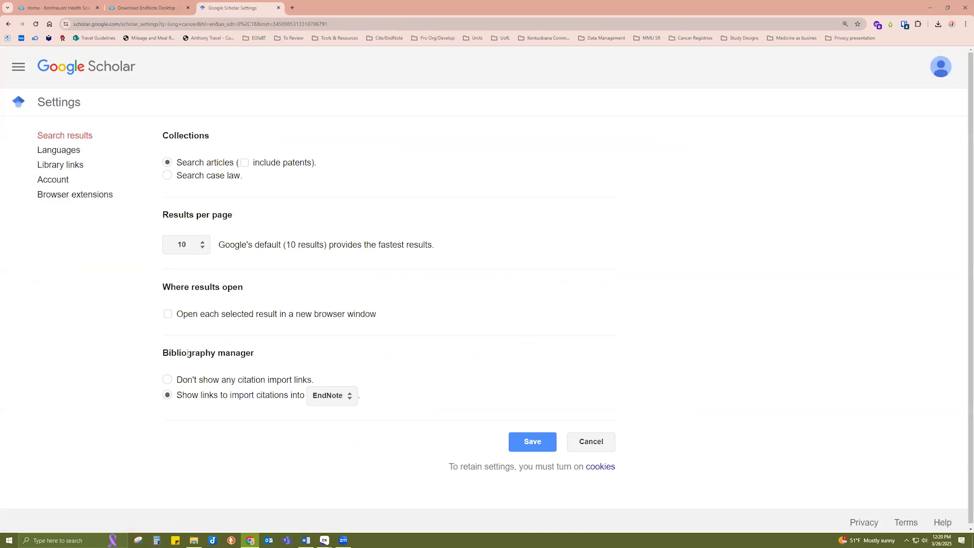
pyautogui.moveTo(162, 350); pyautogui.dragTo(259, 356)
pyautogui.click(278, 354)
pyautogui.click(329, 397)
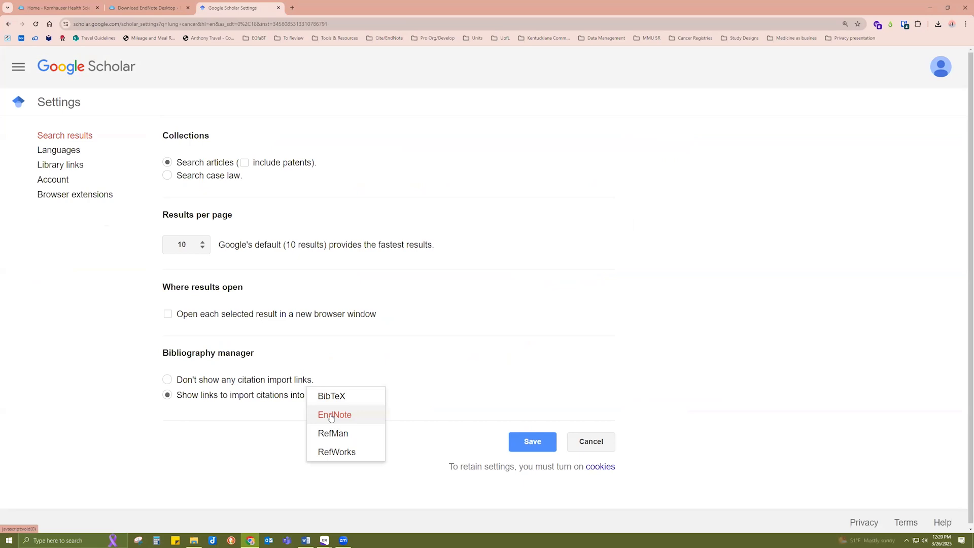
pyautogui.click(330, 415)
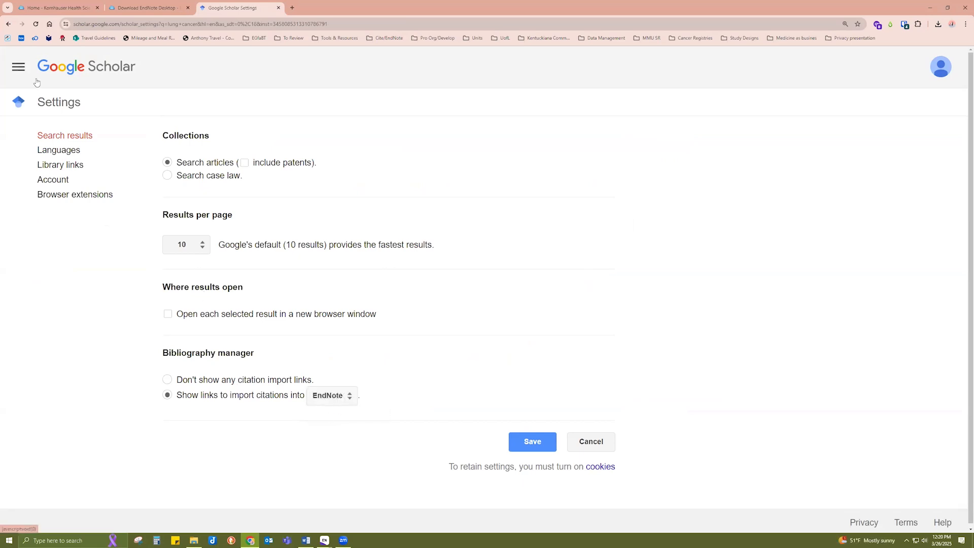
pyautogui.click(18, 67)
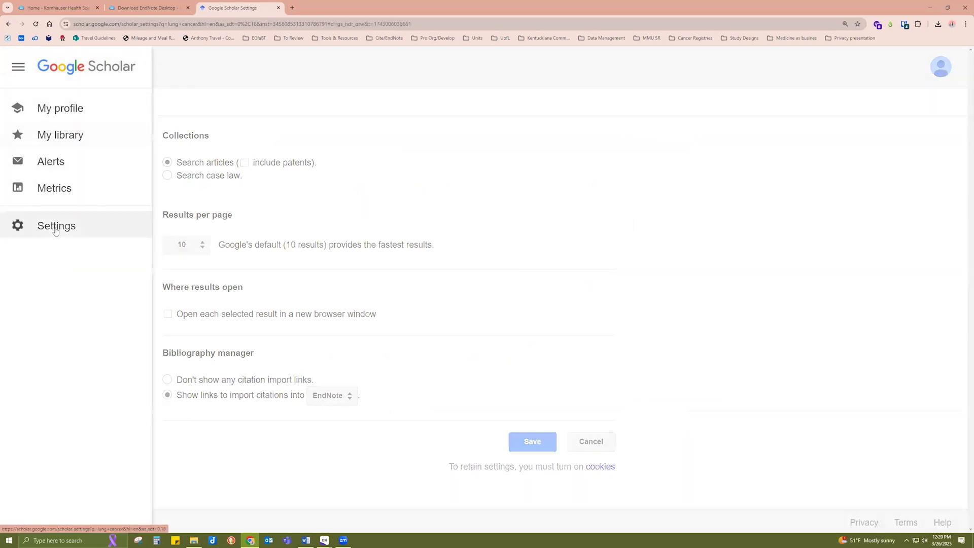
pyautogui.click(157, 374)
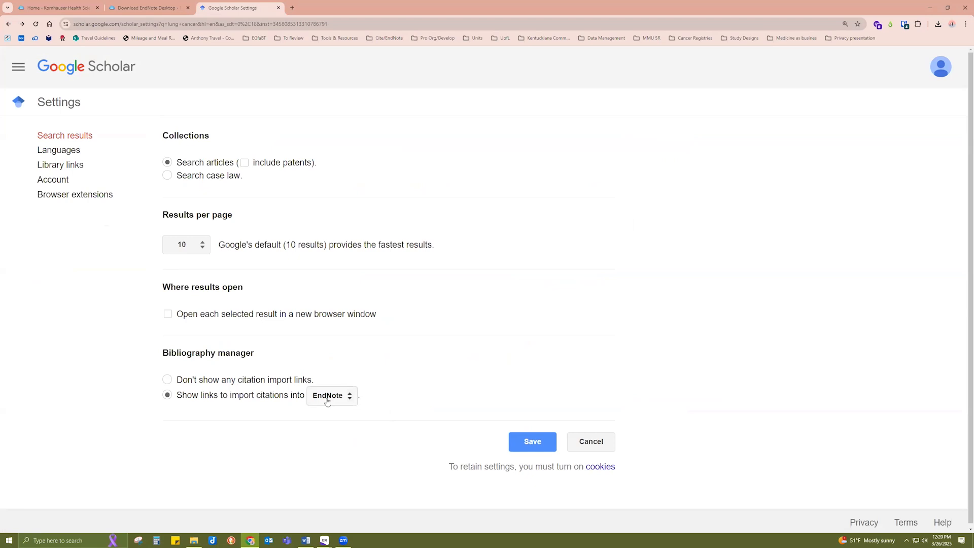
pyautogui.click(526, 447)
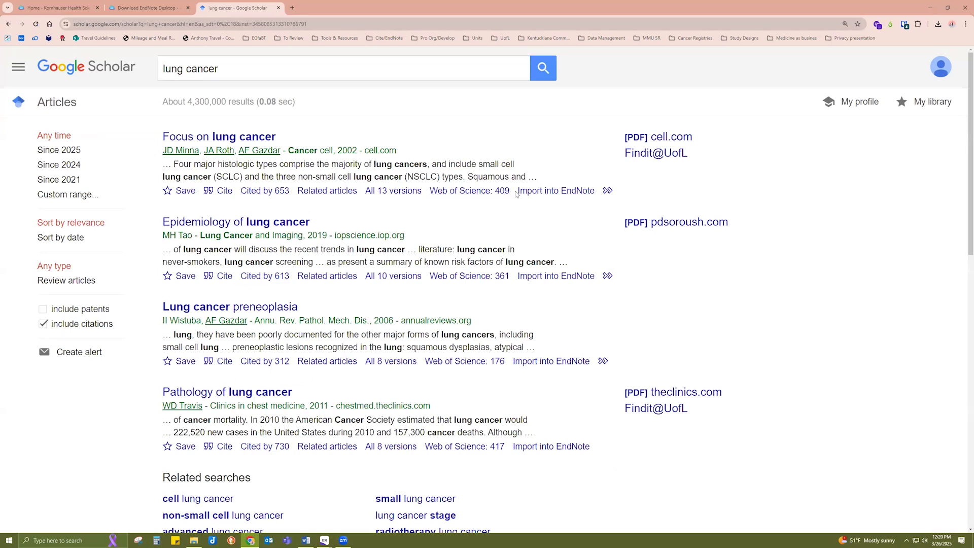
# Step: Import the "Epidemiology of lung cancer" citation from Google Scholar into EndNote and show all references in the library
pyautogui.moveTo(516, 194); pyautogui.dragTo(595, 193)
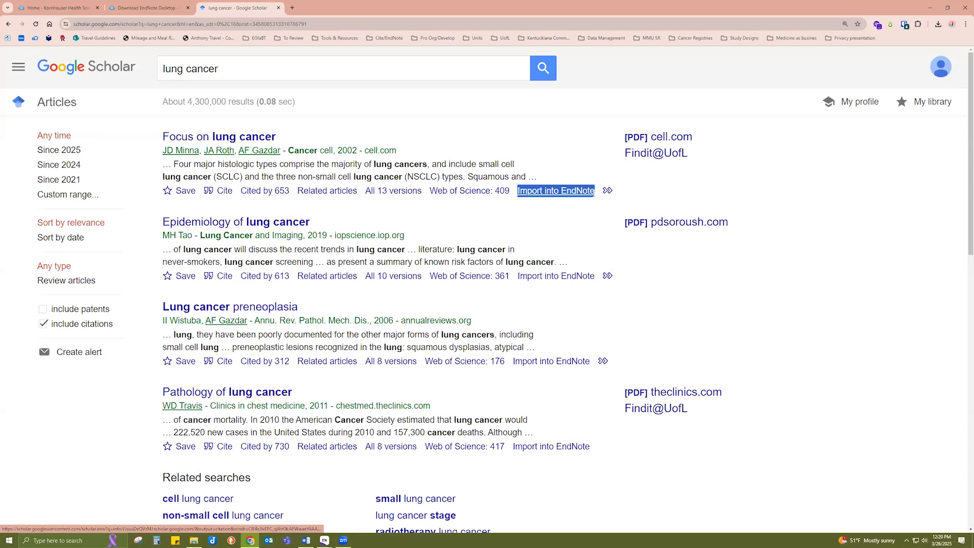
pyautogui.click(555, 232)
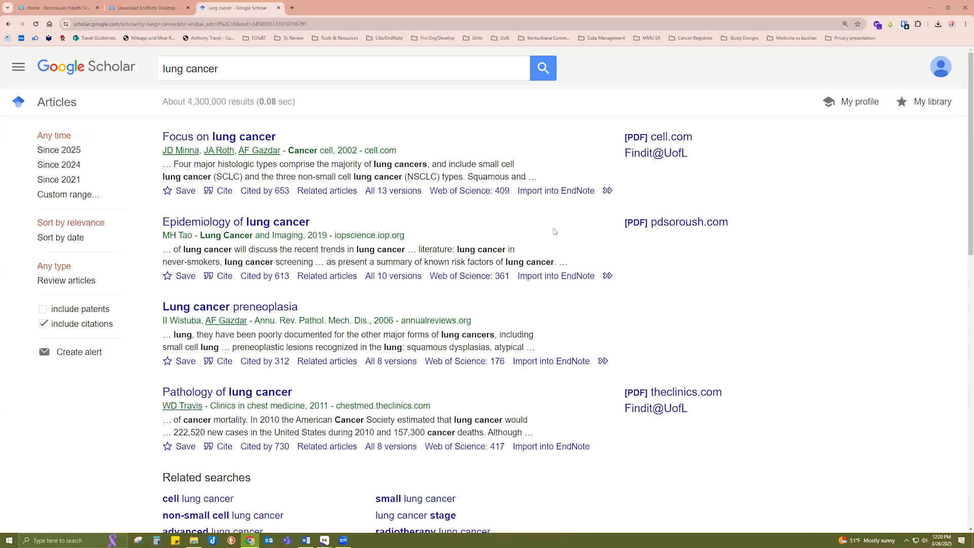
pyautogui.click(542, 277)
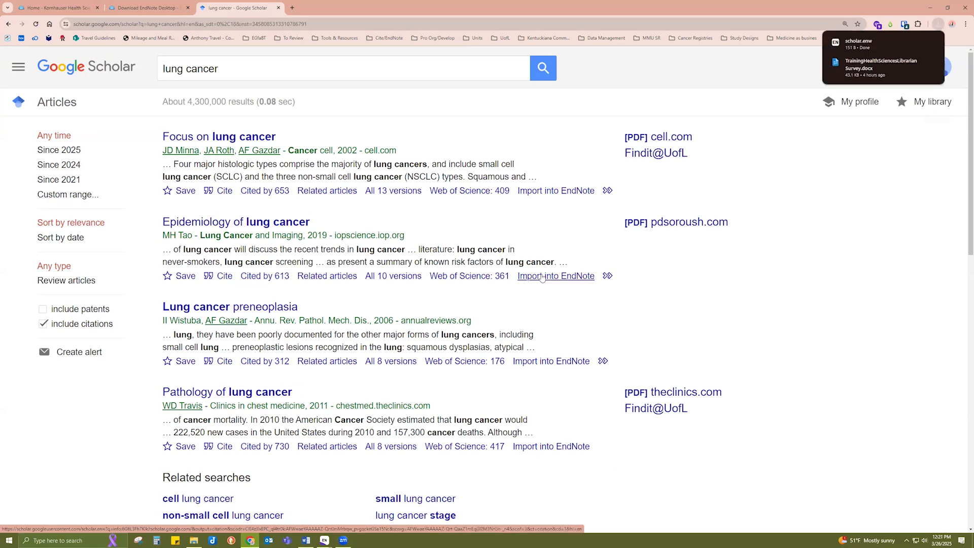
pyautogui.moveTo(893, 45)
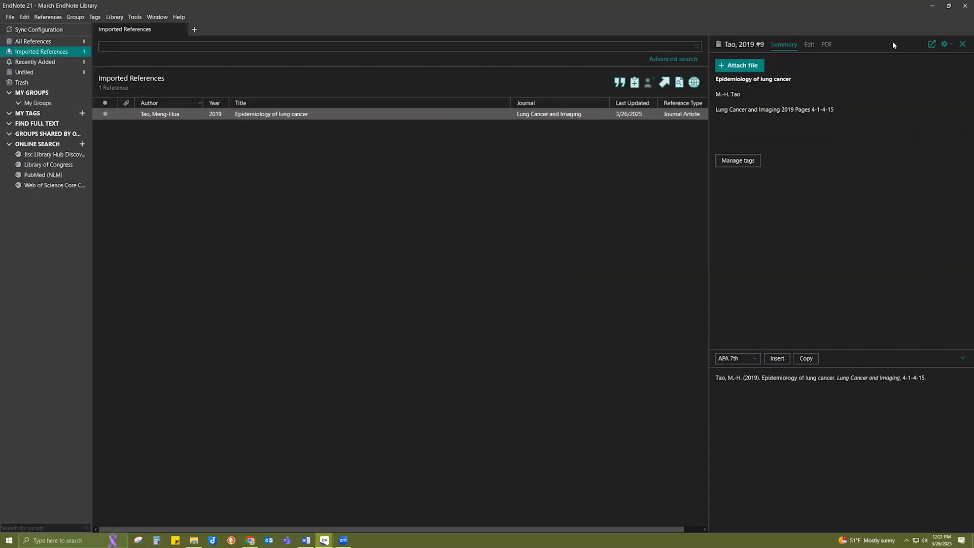
pyautogui.click(278, 114)
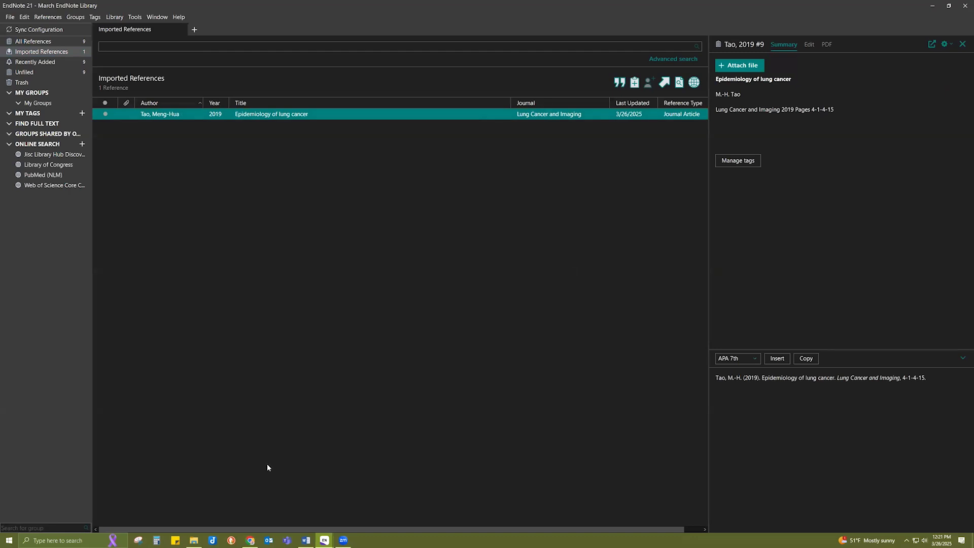
pyautogui.click(51, 43)
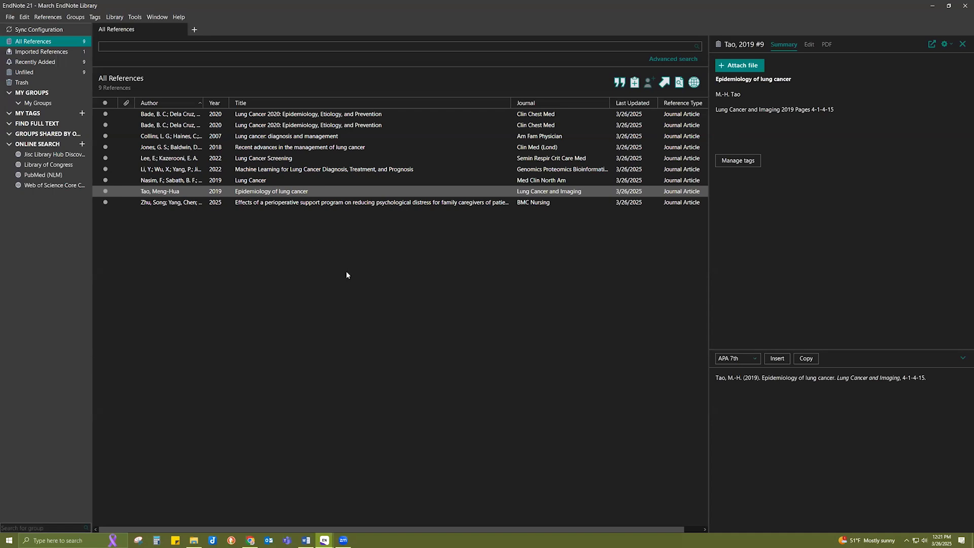
# Step: Create a new reference in the March EndNote Library, maximize its window and set the reference type to Book
pyautogui.click(635, 82)
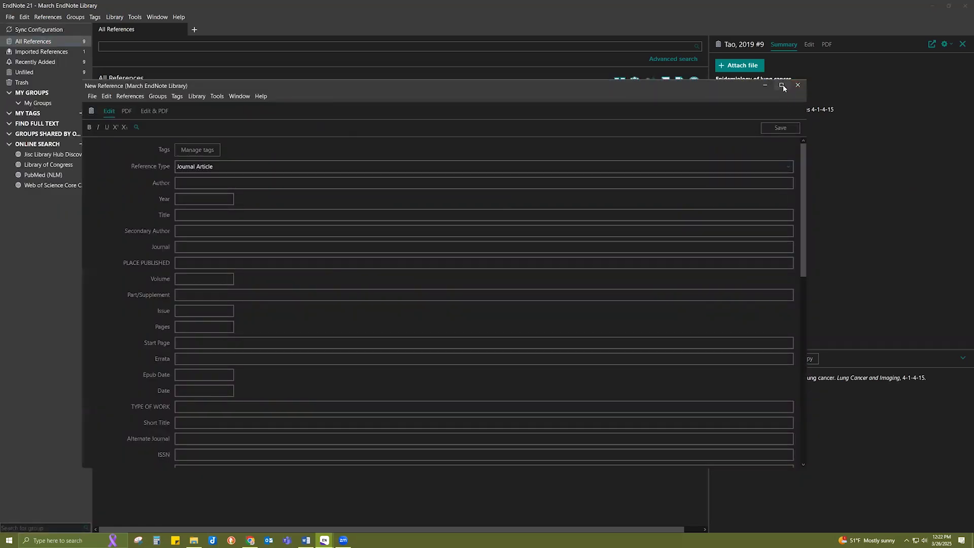
pyautogui.click(782, 86)
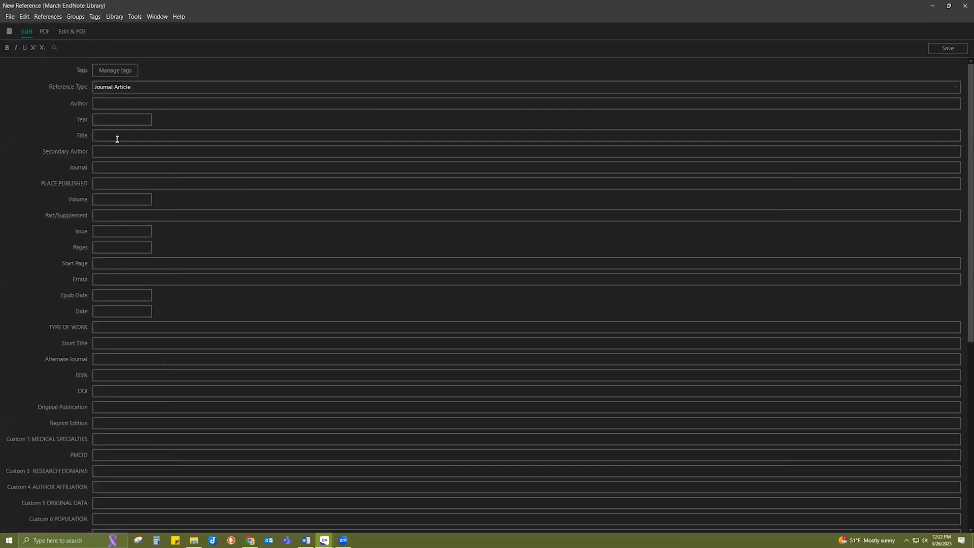
pyautogui.click(129, 89)
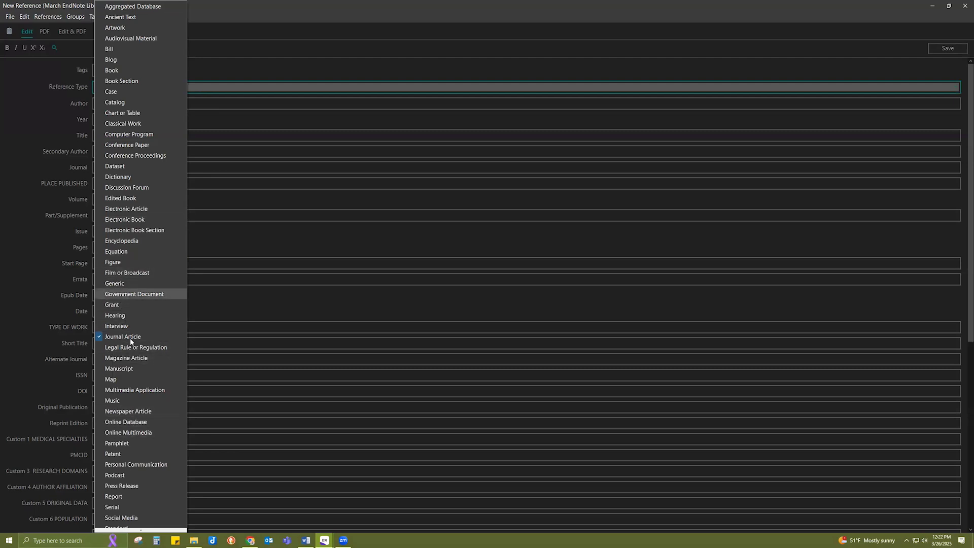
pyautogui.scroll(-3, 145, 443)
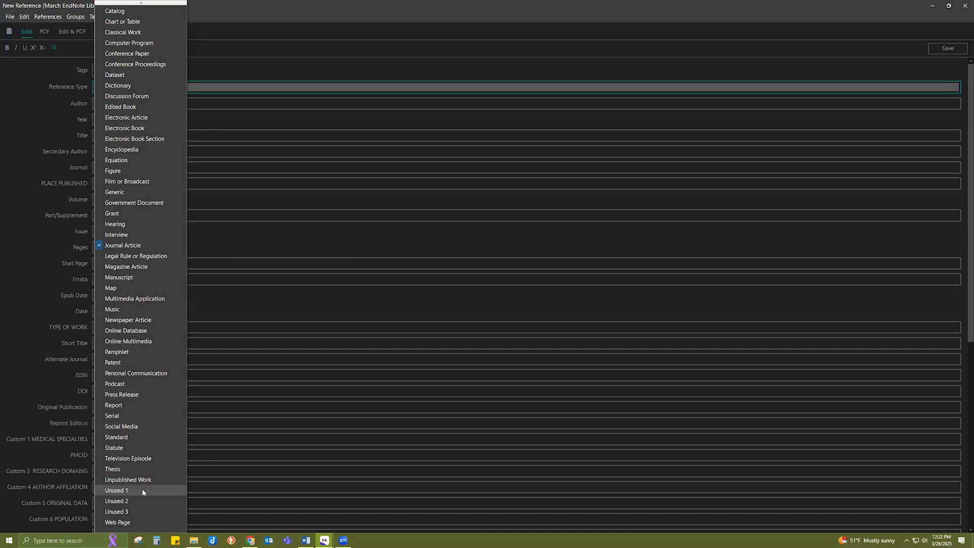
pyautogui.scroll(3, 142, 489)
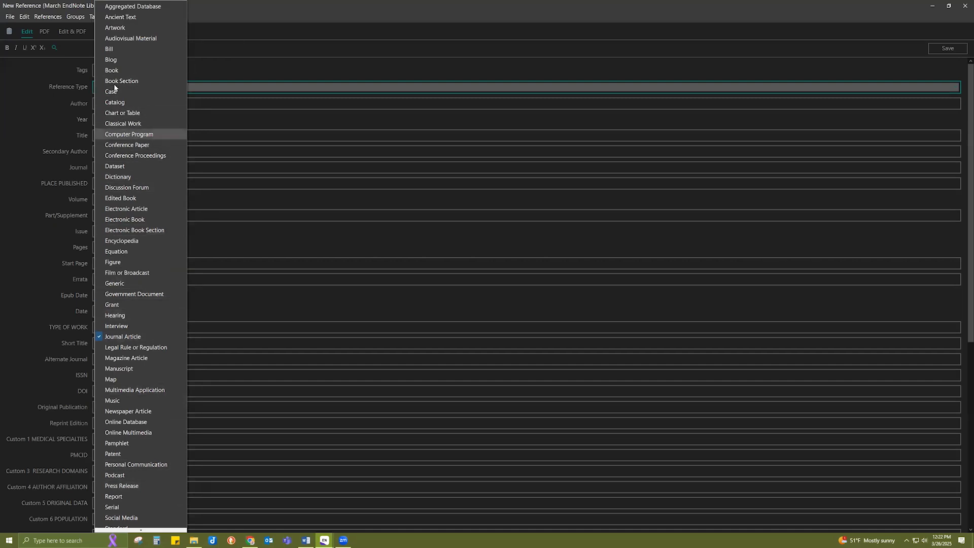
pyautogui.click(117, 71)
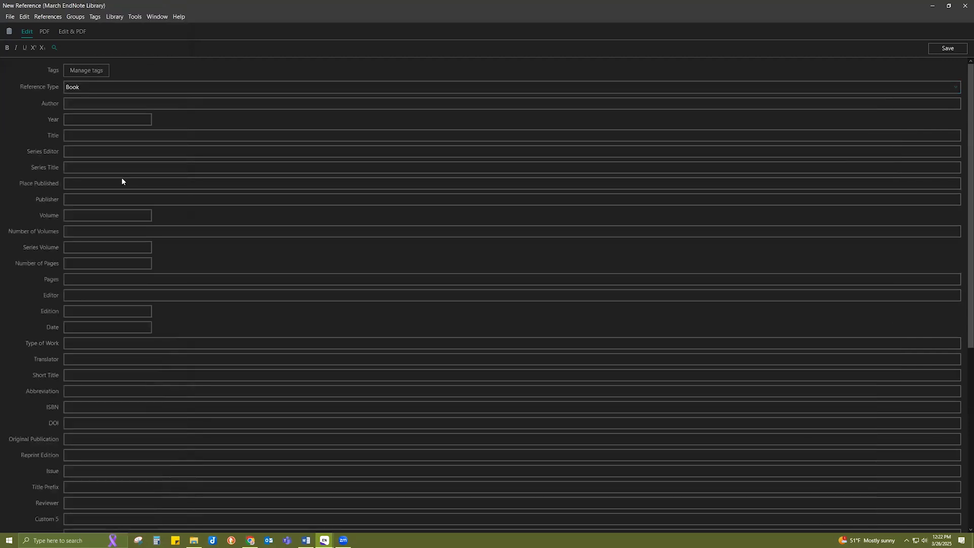
# Step: Fill in the new book reference with the author's name, year 2015 and title "Lung Cancer Book"
pyautogui.click(104, 102)
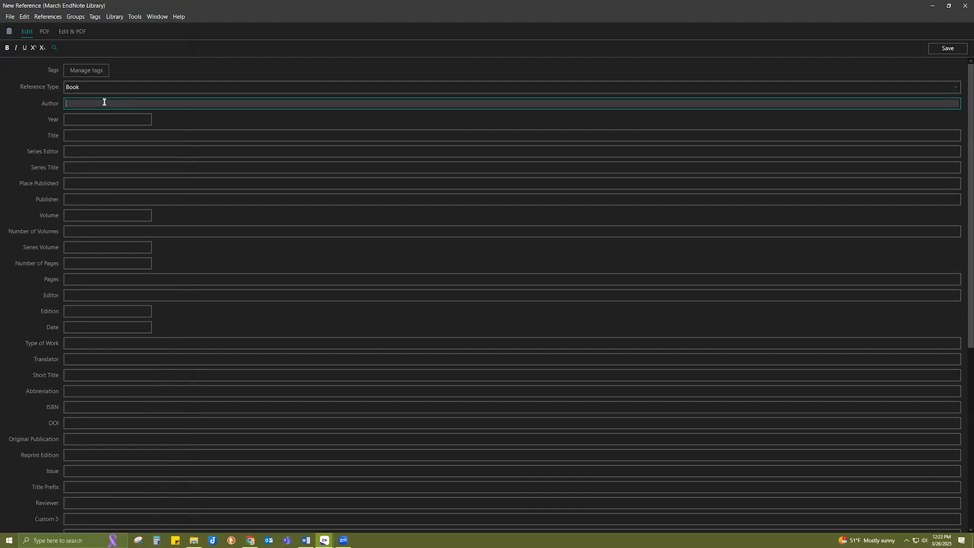
pyautogui.write('Kin')
pyautogui.click(118, 116)
pyautogui.write('2015')
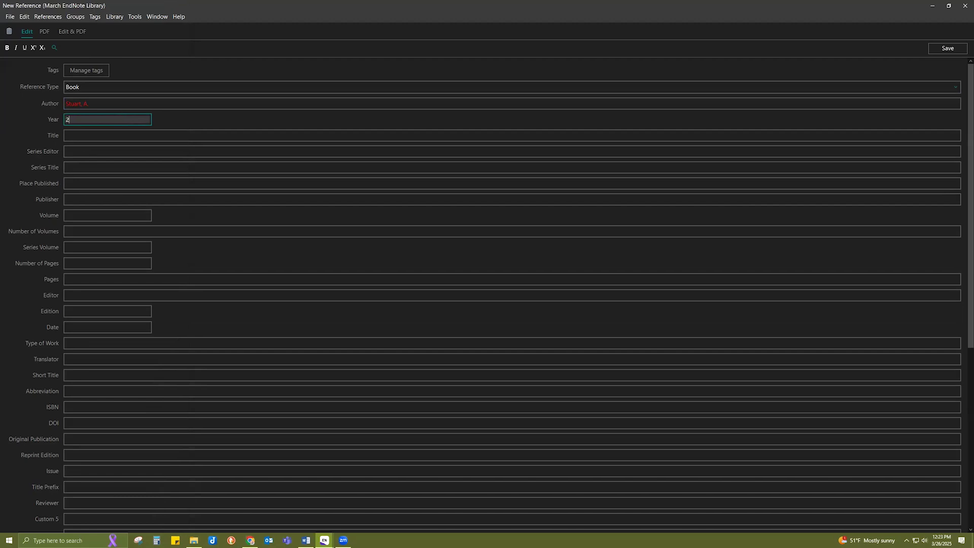
pyautogui.click(101, 139)
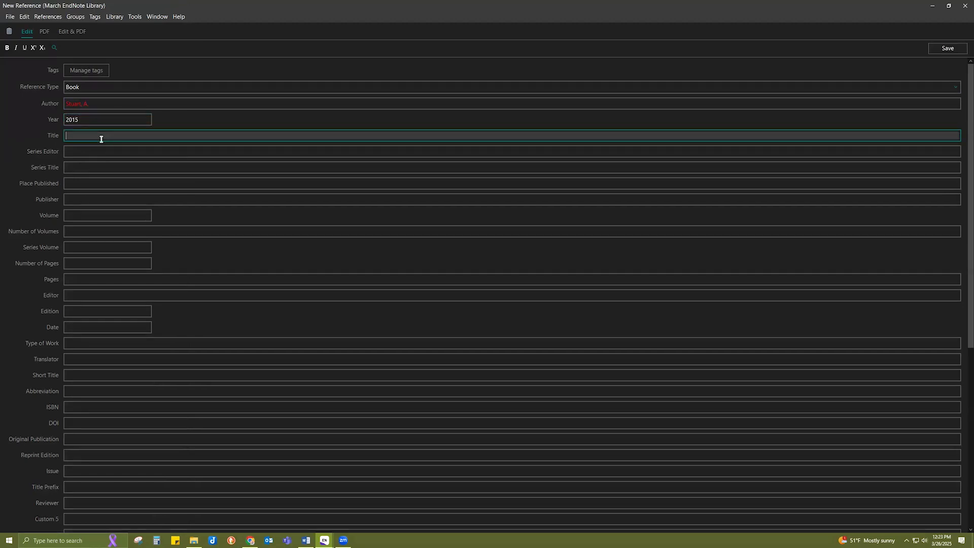
pyautogui.write('Lung Cancer Lung')
pyautogui.press('BackSpace')
pyautogui.press('BackSpace')
pyautogui.press('BackSpace')
pyautogui.press('BackSpace')
pyautogui.write('Book')
# Step: Look over the remaining optional fields of the book reference, save it and close its window
pyautogui.scroll(-8, 163, 376)
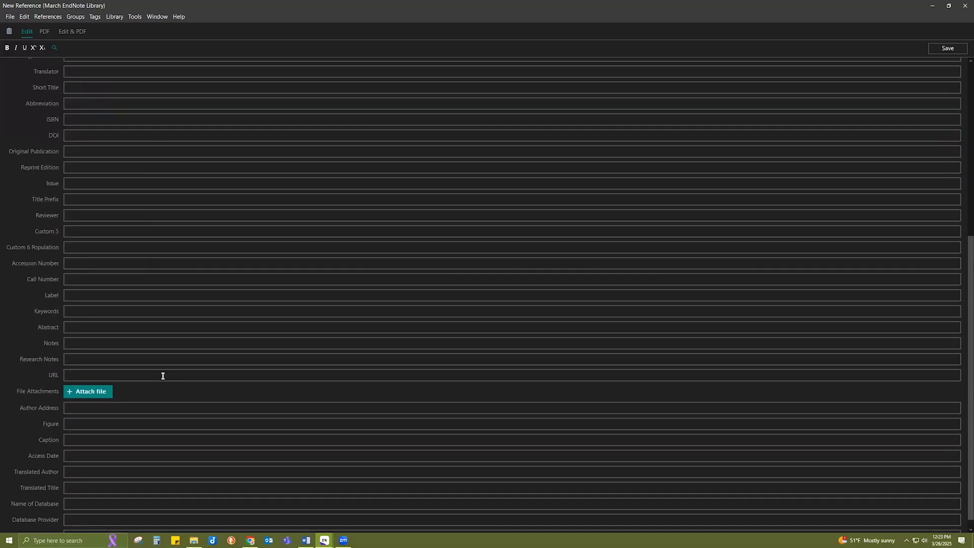
pyautogui.scroll(10, 162, 376)
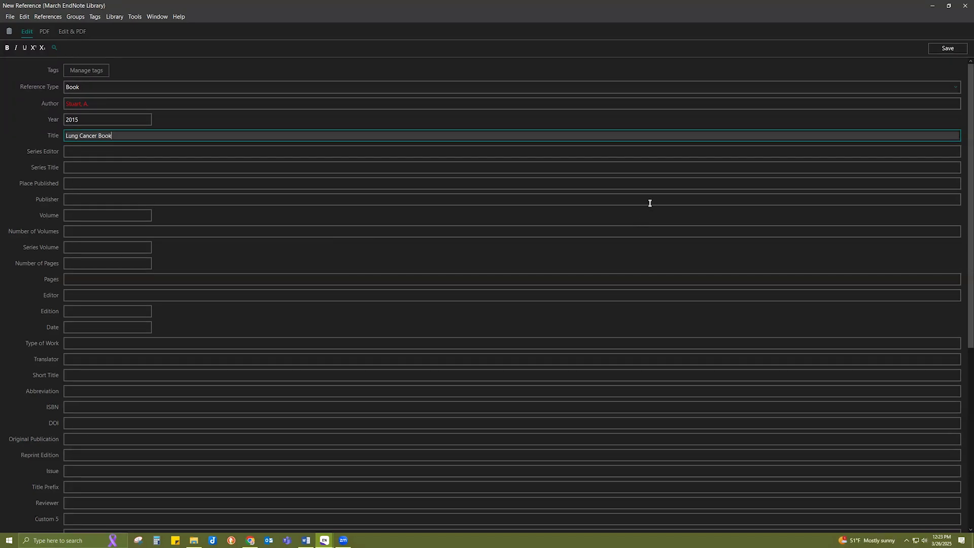
pyautogui.click(944, 49)
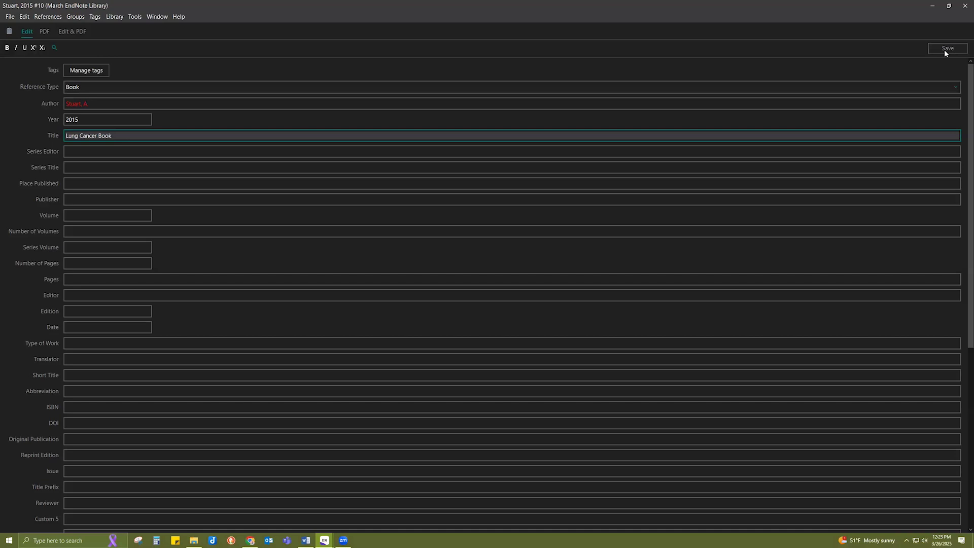
pyautogui.click(964, 8)
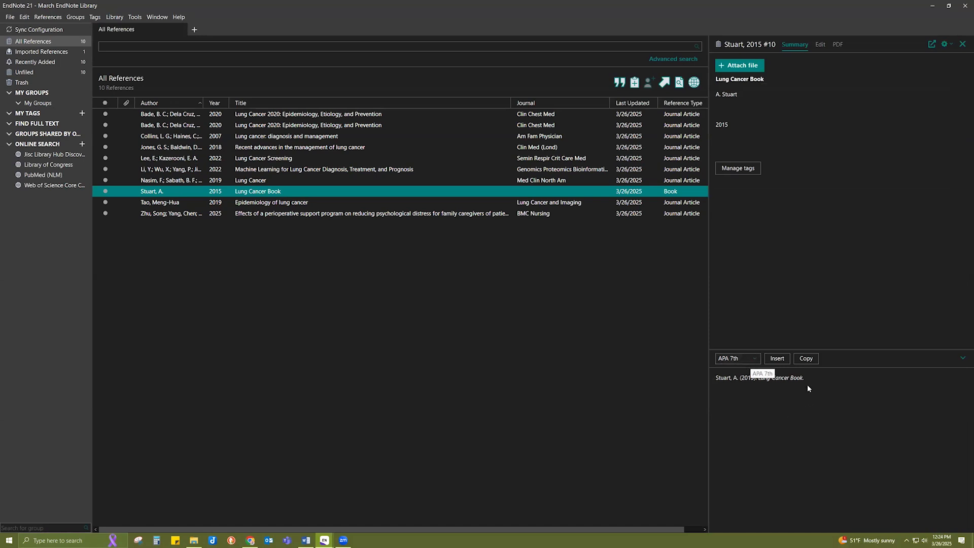
# Step: Preview the Lung Cancer Book citation in JAMA style, return to APA 7th and select the 2019 "Lung Cancer" article
pyautogui.moveTo(805, 378); pyautogui.dragTo(715, 380)
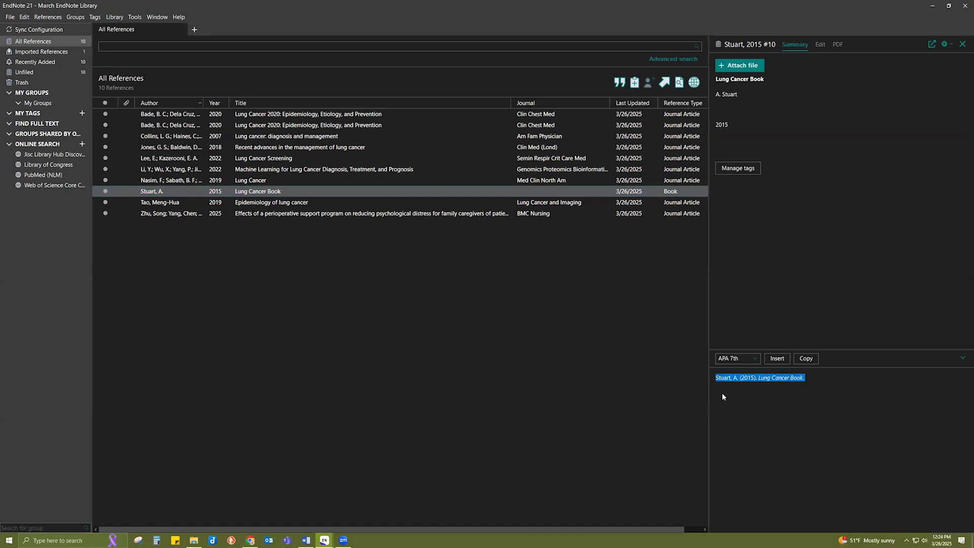
pyautogui.click(743, 358)
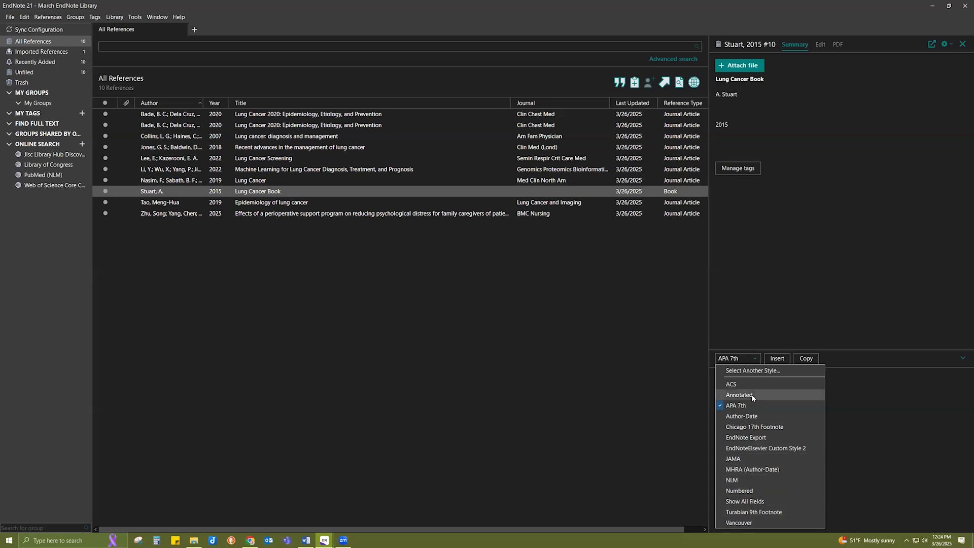
pyautogui.click(750, 460)
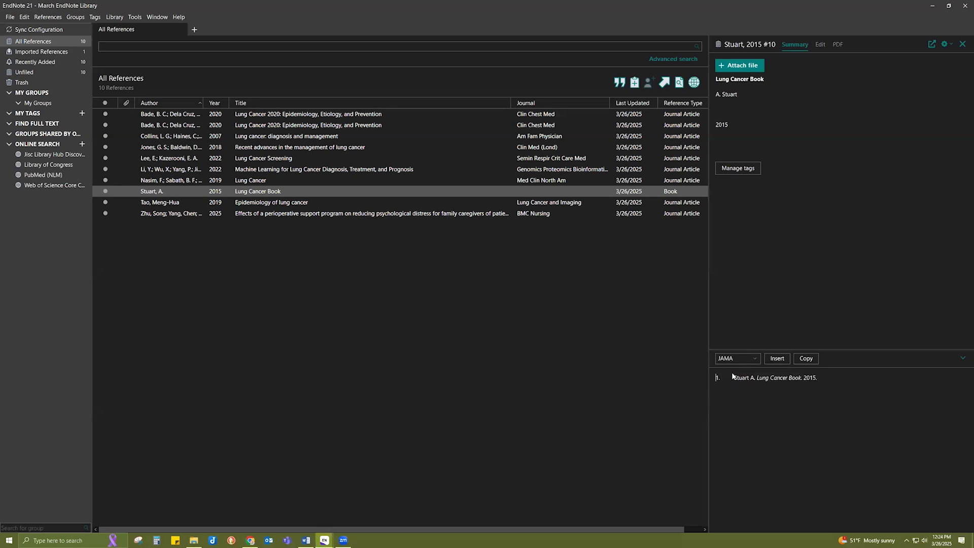
pyautogui.click(744, 358)
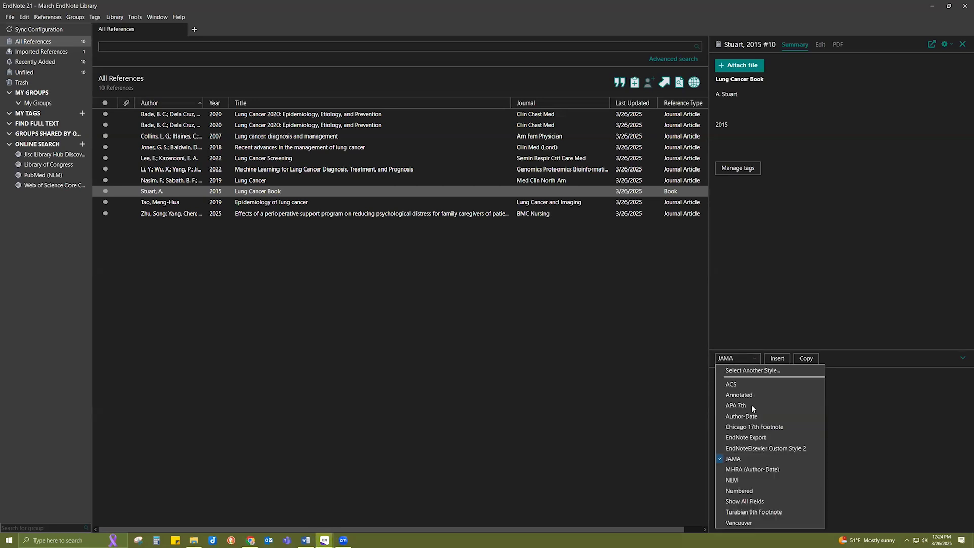
pyautogui.click(751, 406)
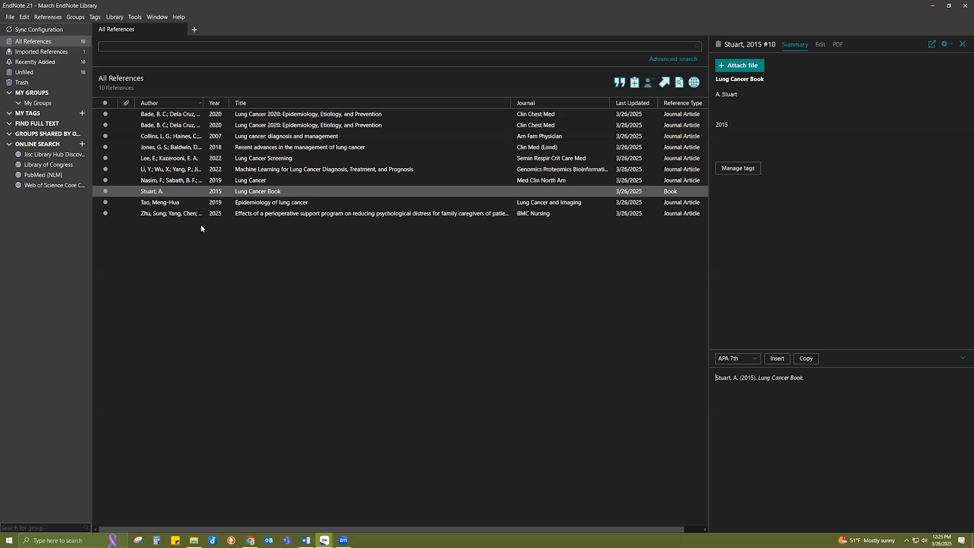
pyautogui.click(191, 181)
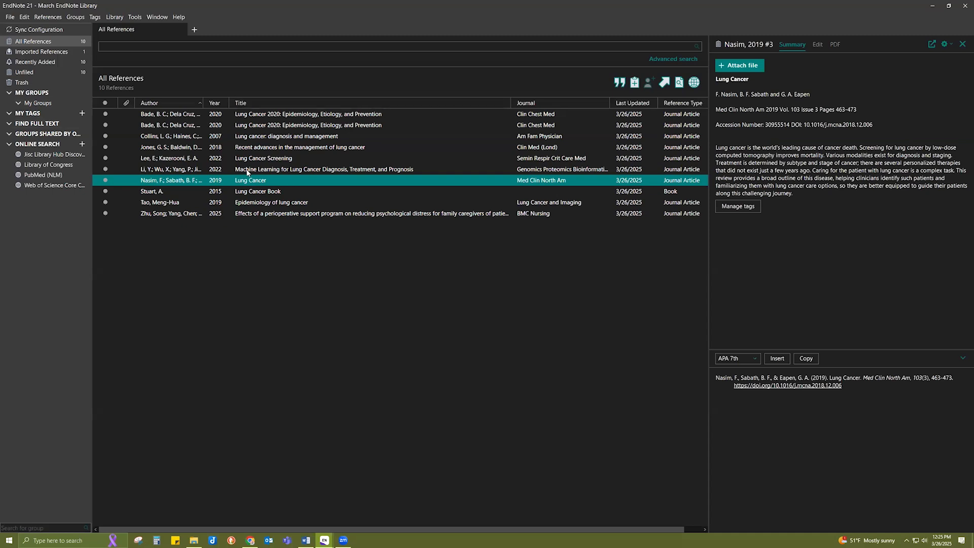
# Step: Switch to Chrome, close Google Scholar and open the library EndNote guide's Find Full Text page to examine the OpenURL address
pyautogui.click(250, 540)
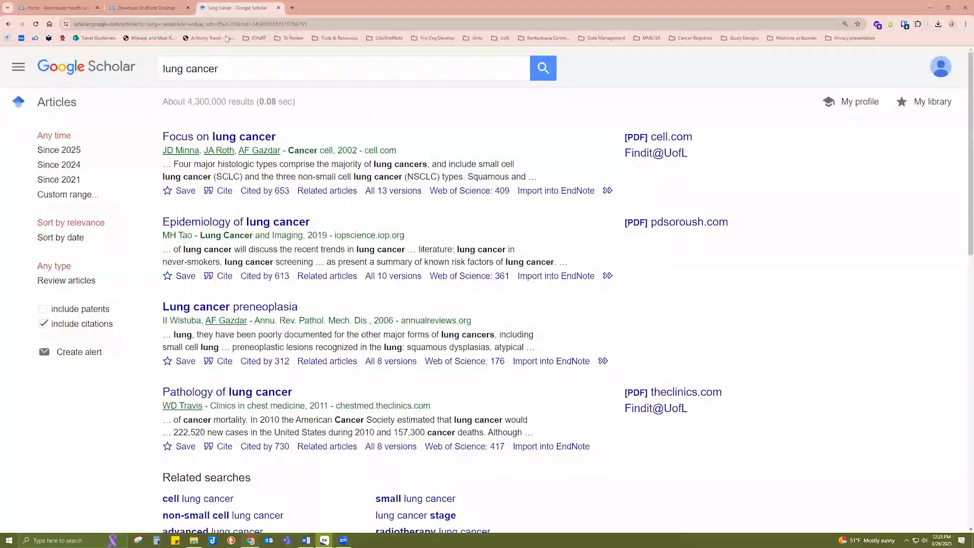
pyautogui.click(278, 9)
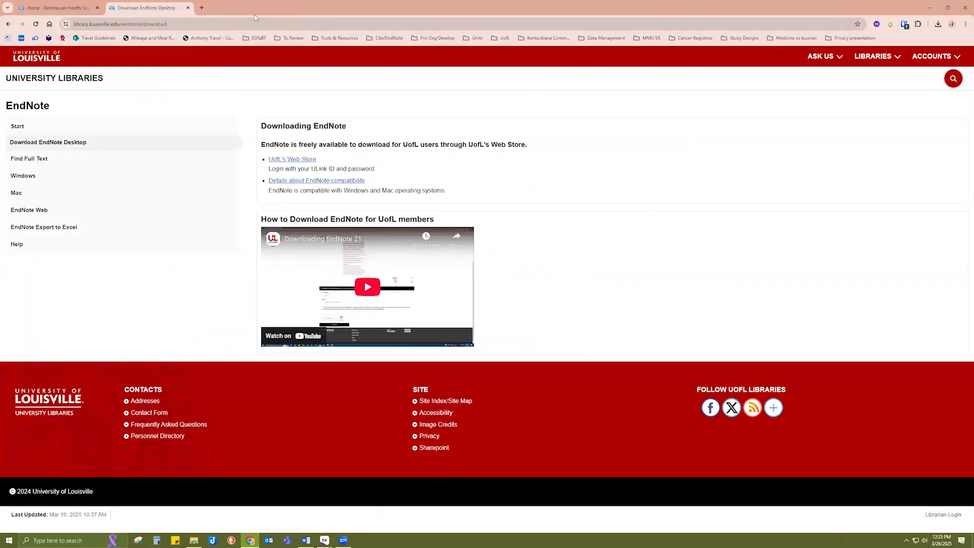
pyautogui.click(59, 7)
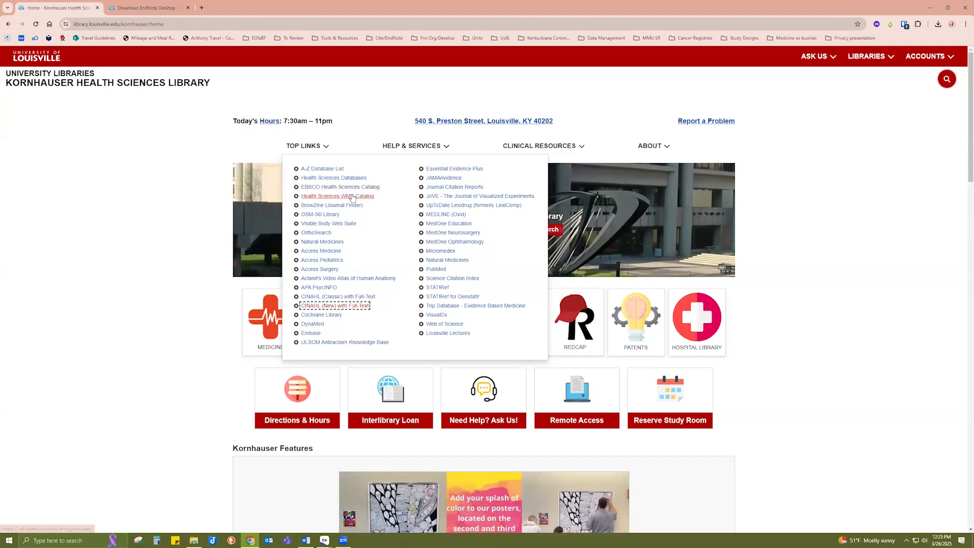
pyautogui.click(414, 147)
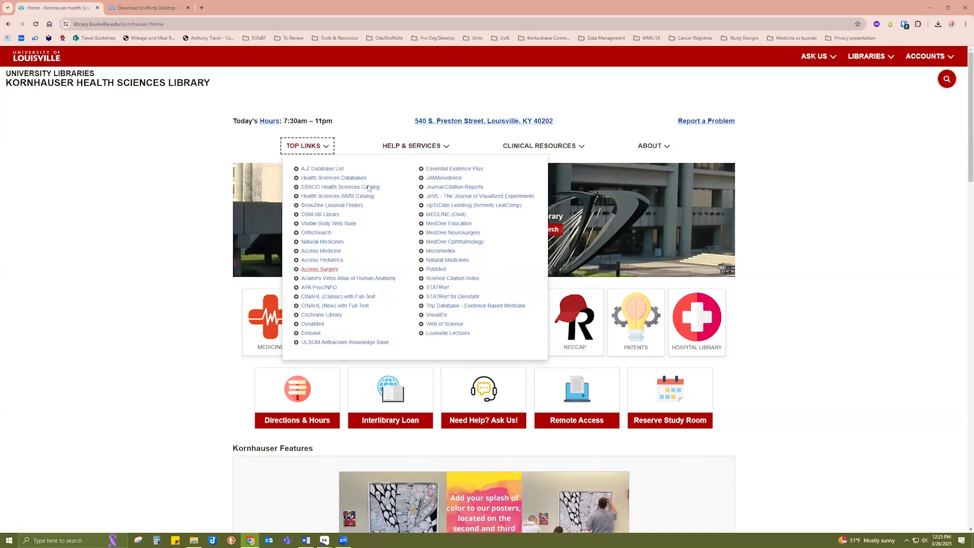
pyautogui.click(395, 145)
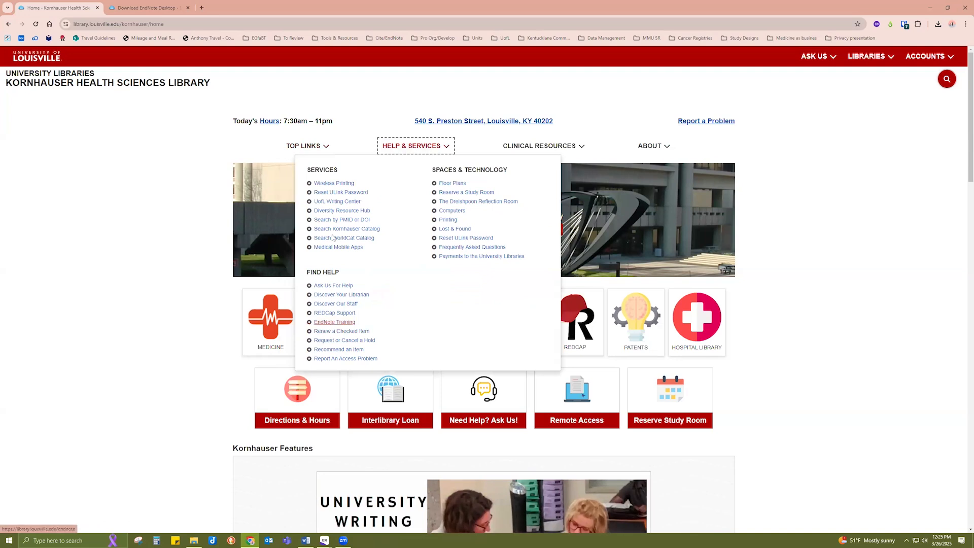
pyautogui.click(138, 9)
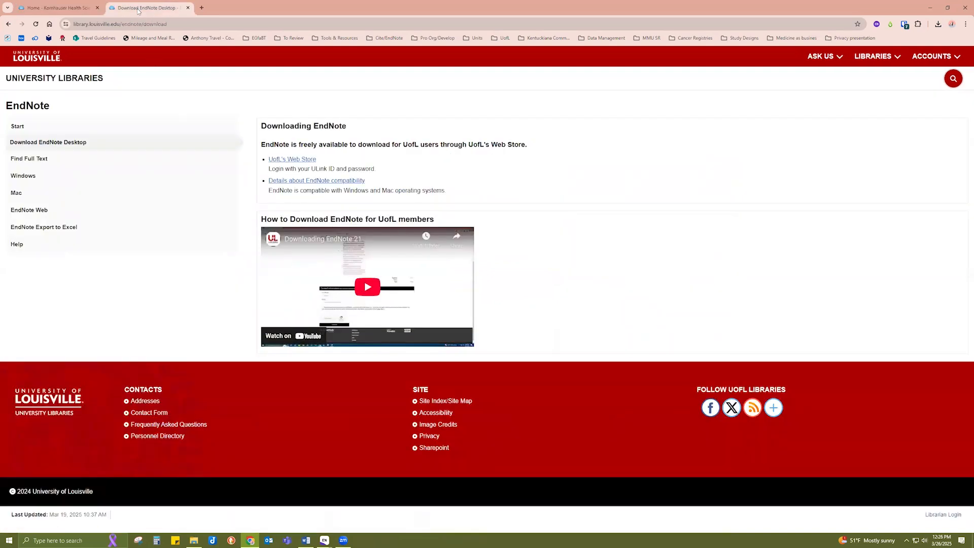
pyautogui.click(44, 164)
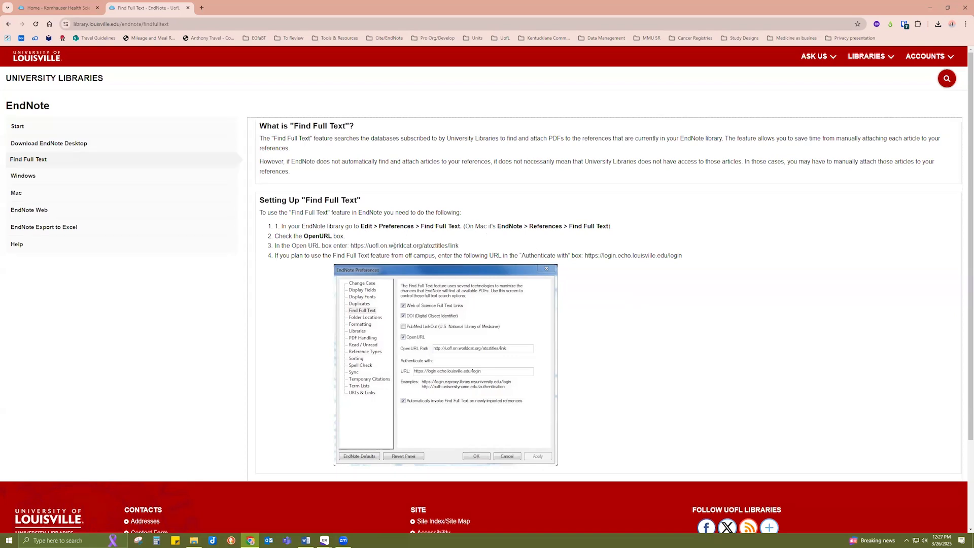
pyautogui.moveTo(351, 247); pyautogui.dragTo(465, 251)
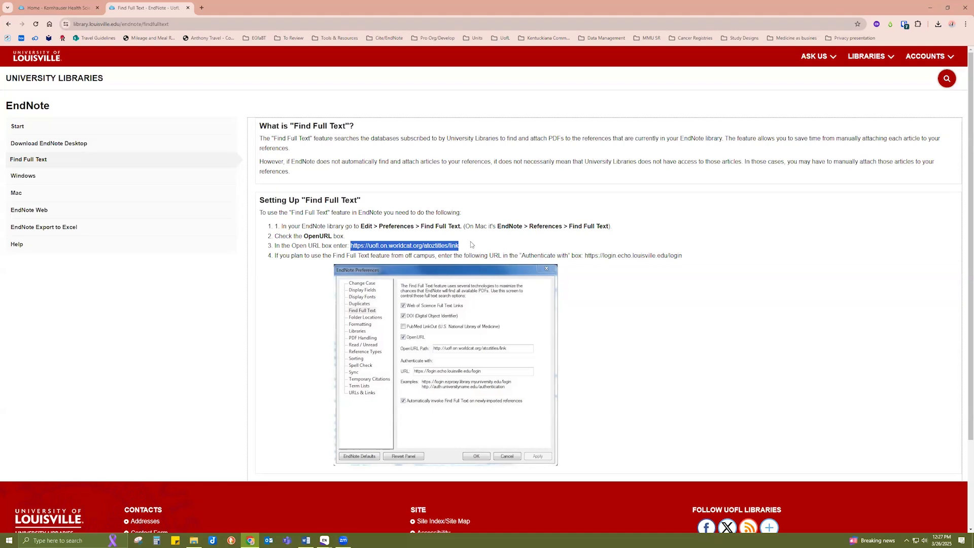
pyautogui.click(476, 243)
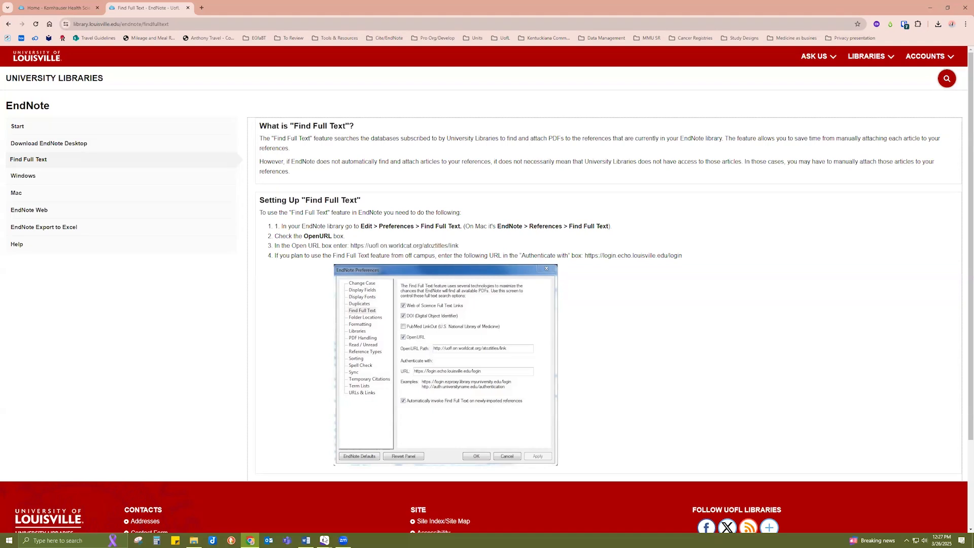
# Step: Switch back to the March EndNote Library and open the Find Full Text settings in the EndNote preferences
pyautogui.moveTo(320, 534)
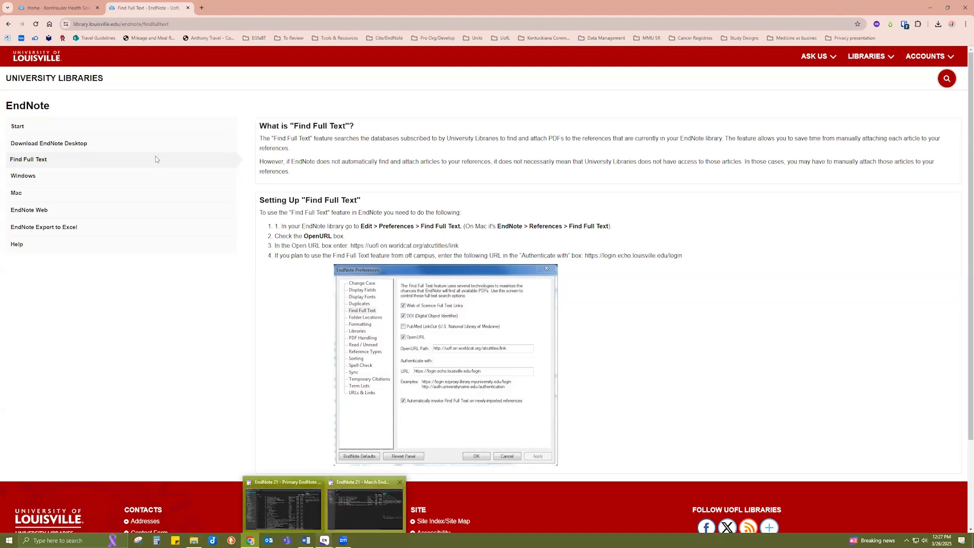
pyautogui.click(337, 512)
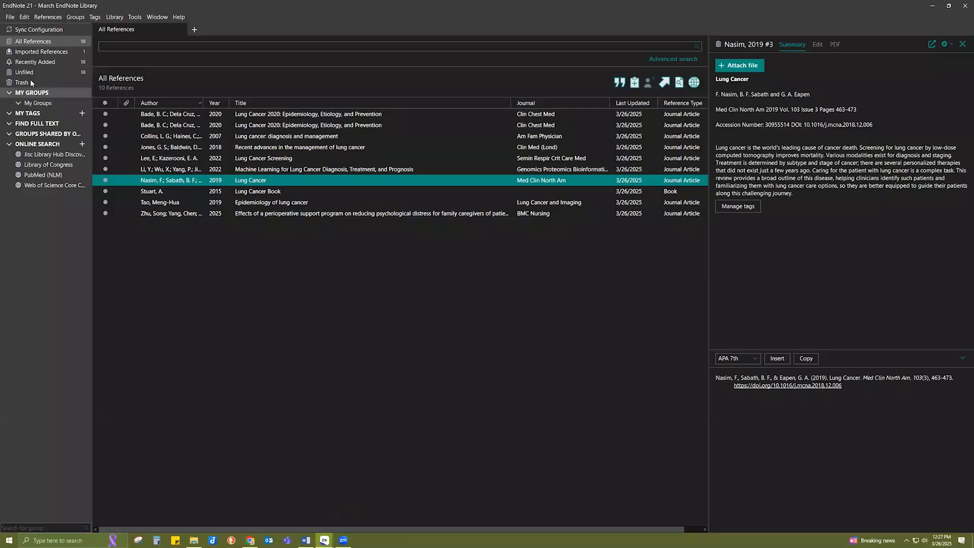
pyautogui.click(11, 17)
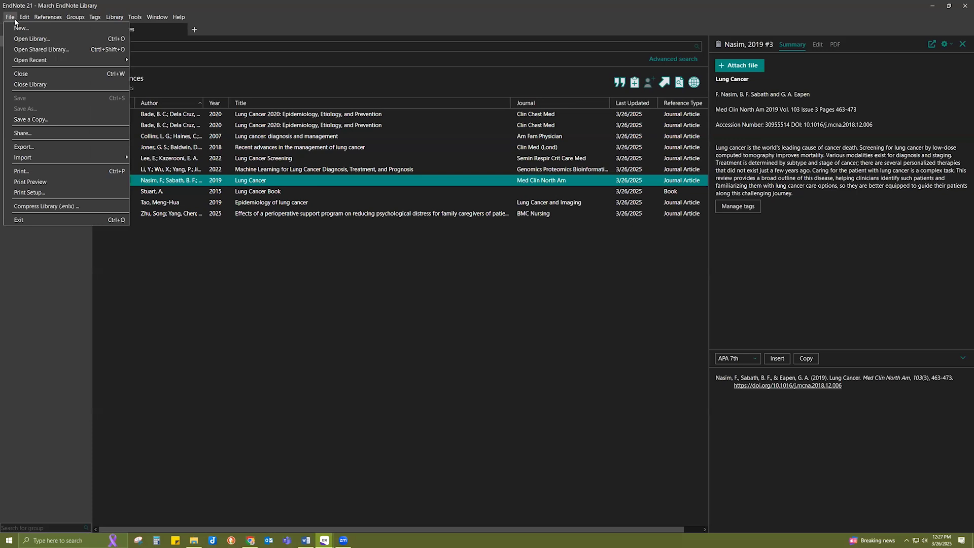
pyautogui.moveTo(26, 18)
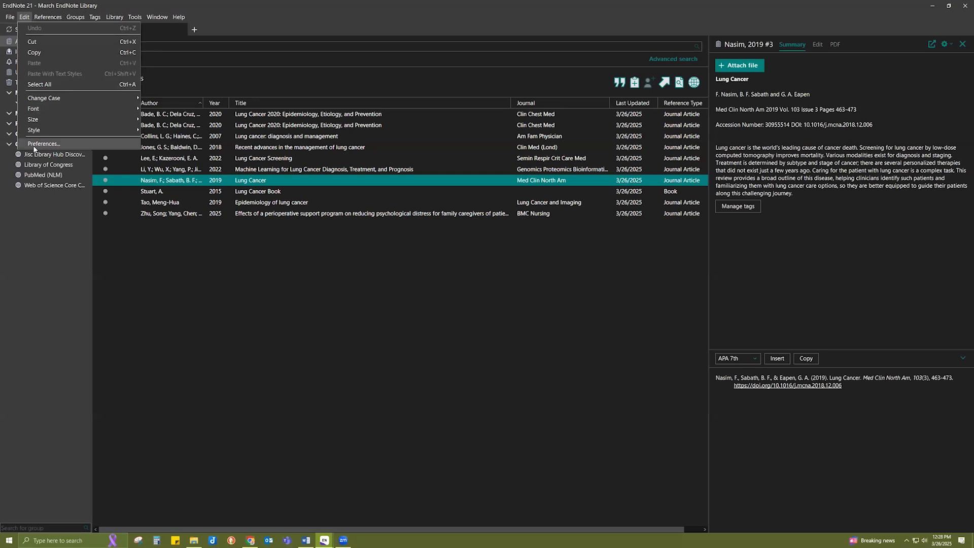
pyautogui.click(10, 18)
pyautogui.click(9, 19)
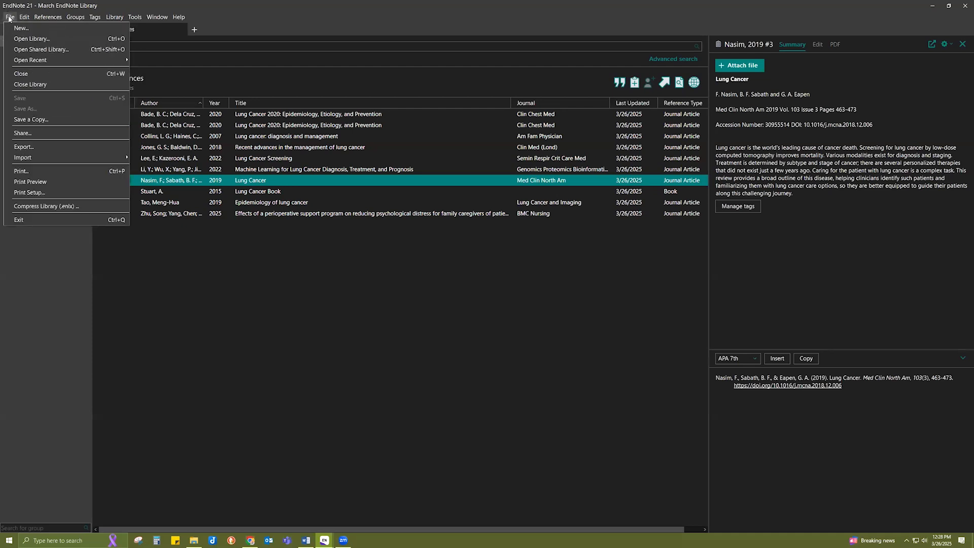
pyautogui.moveTo(23, 19)
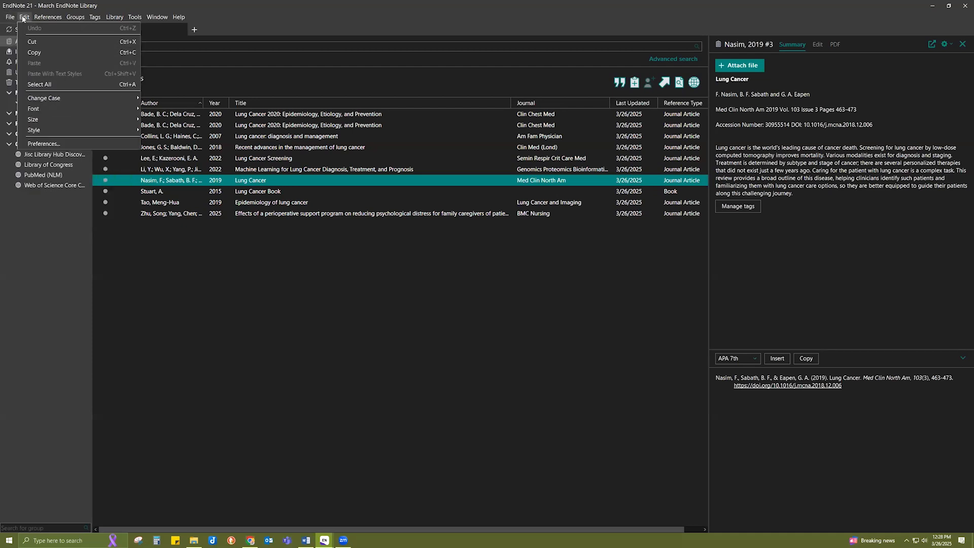
pyautogui.click(53, 146)
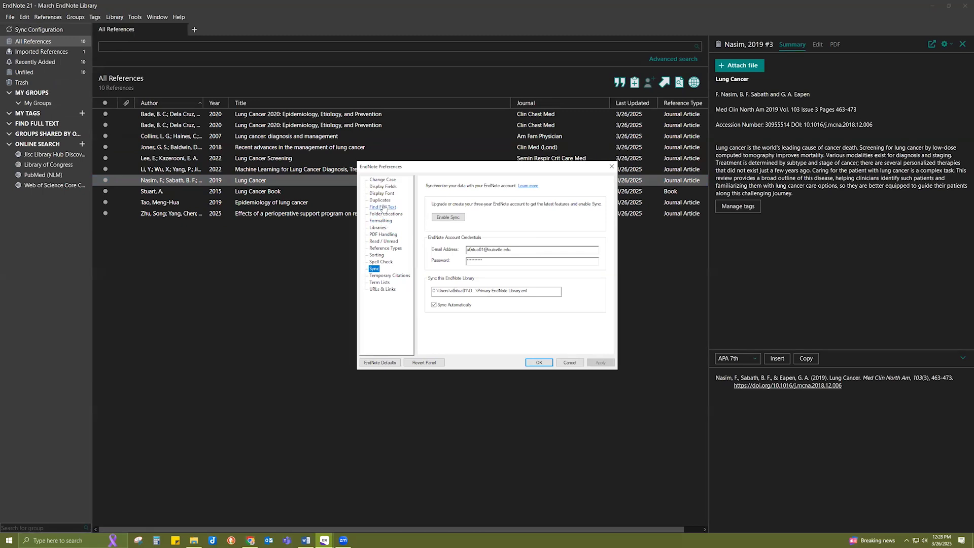
pyautogui.click(383, 208)
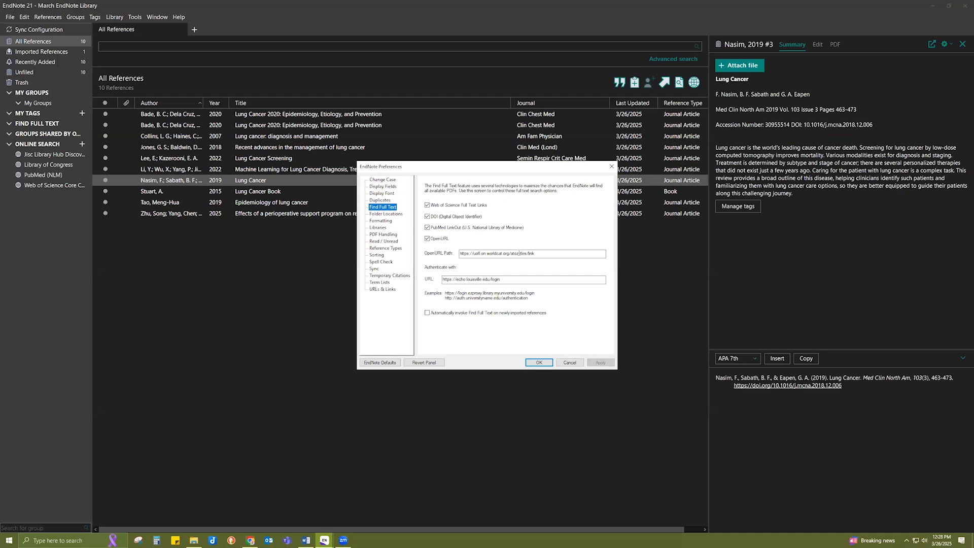
# Step: Check the OpenURL path and authentication URL in the Find Full Text settings, and accept the preferences
pyautogui.moveTo(539, 253); pyautogui.dragTo(453, 250)
pyautogui.click(555, 237)
pyautogui.click(556, 239)
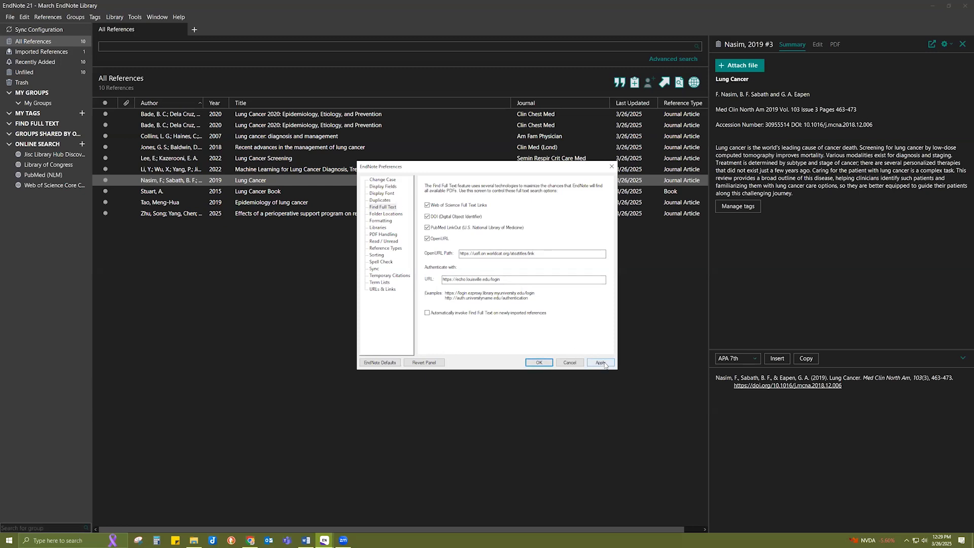
pyautogui.click(531, 363)
# Step: Select all references in the March EndNote Library, run Find Full Text on them and continue past the library login page
pyautogui.click(184, 170)
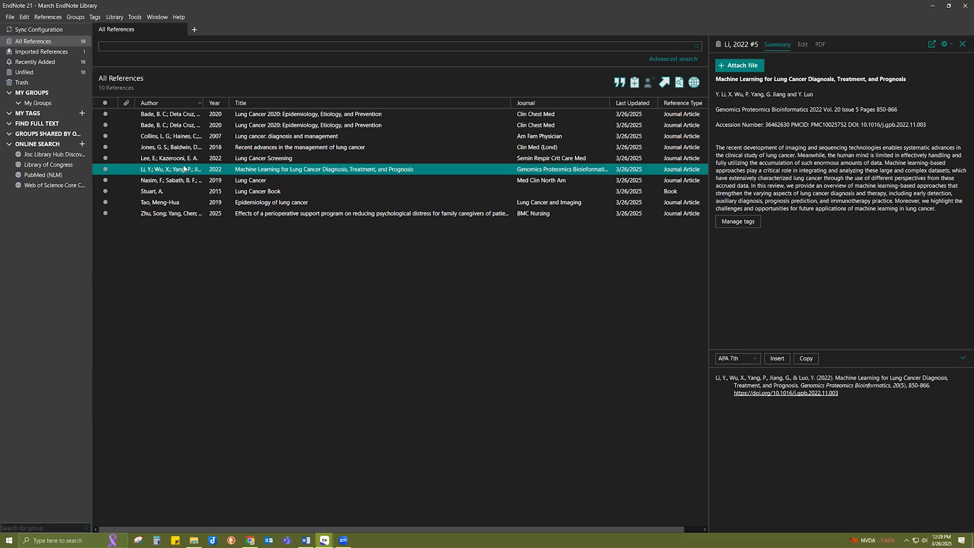
pyautogui.hotkey('ctrl', 'a')
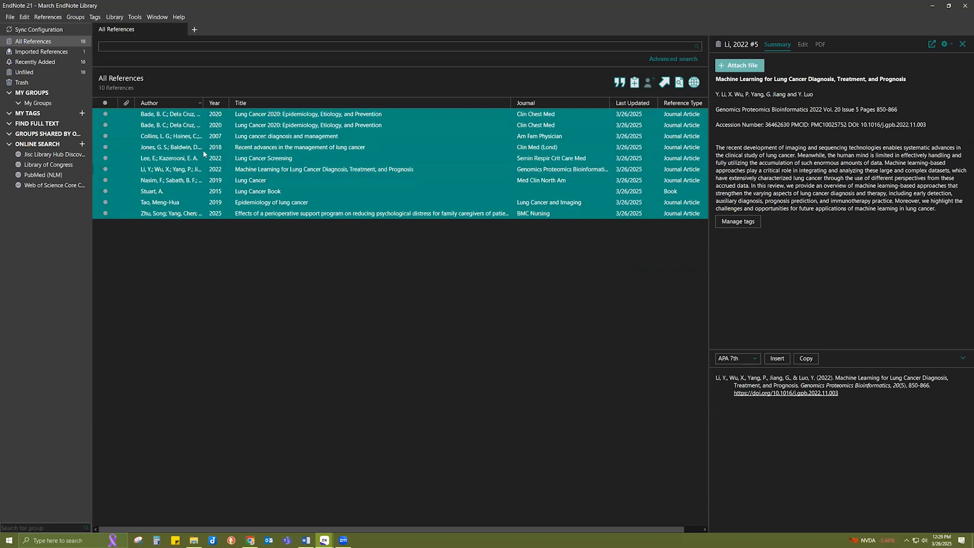
pyautogui.click(123, 18)
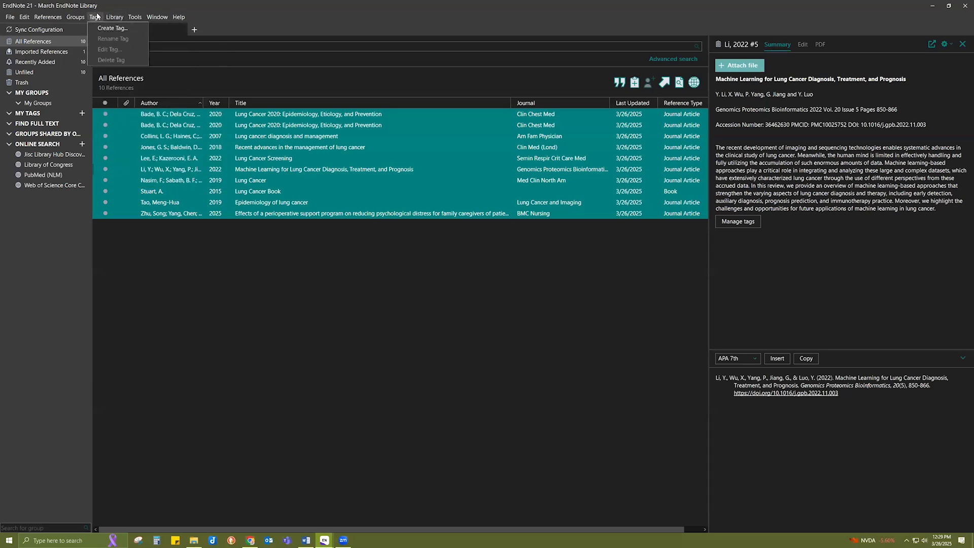
pyautogui.rightClick(313, 153)
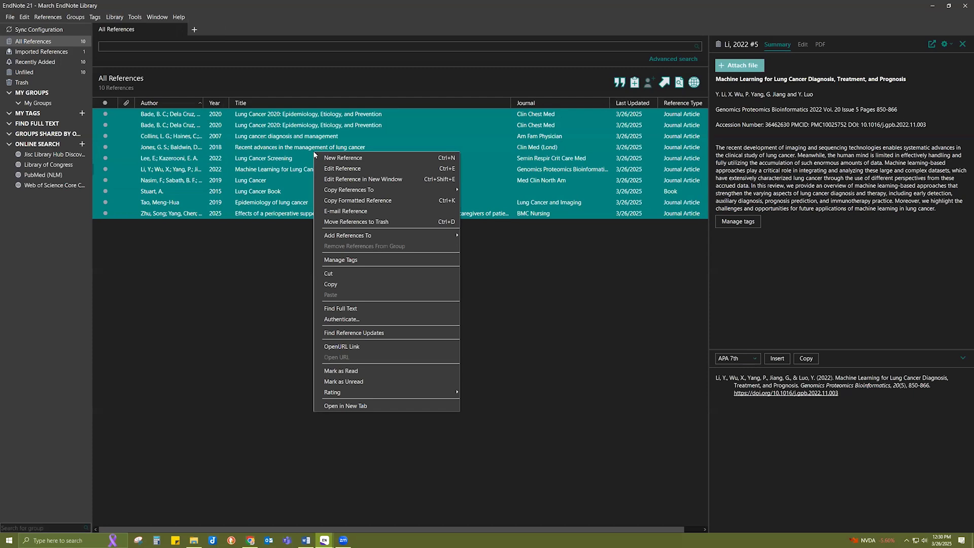
pyautogui.click(359, 306)
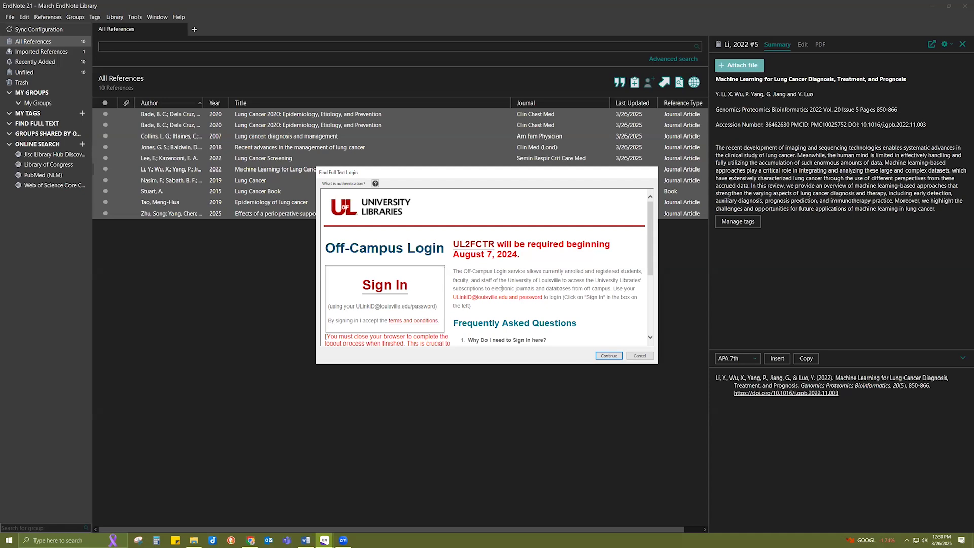
pyautogui.click(609, 356)
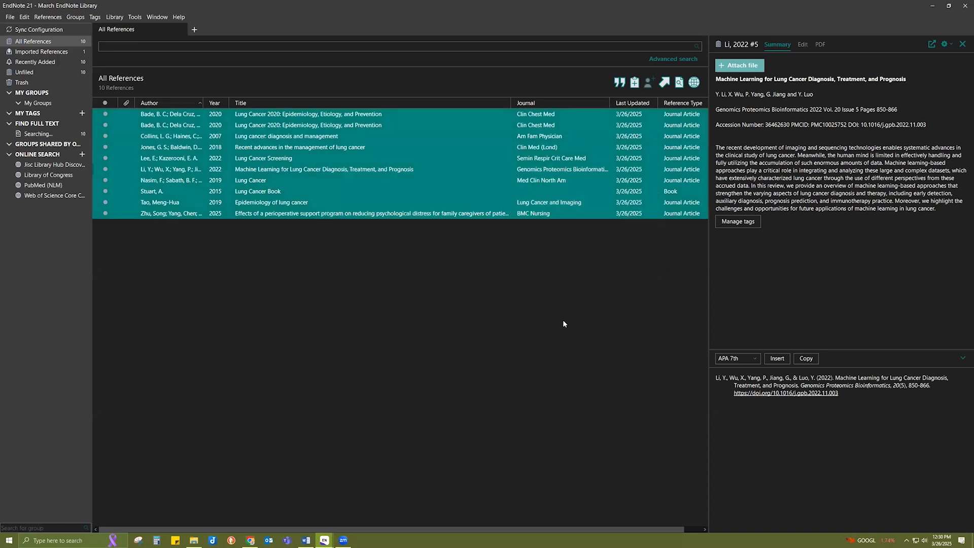
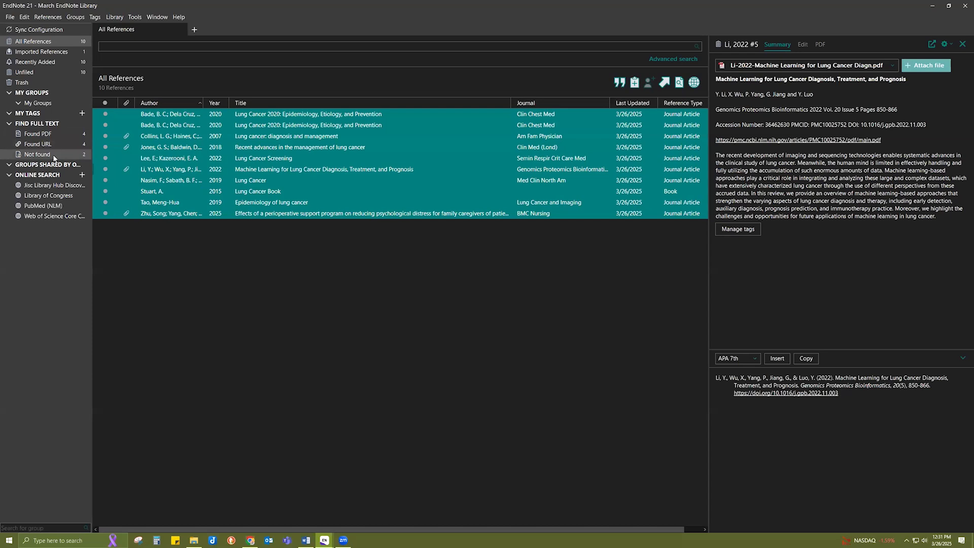
# Step: Review the Not found and Found PDF groups under Find Full Text, selecting the "Lung Cancer Book" reference along the way
pyautogui.click(54, 157)
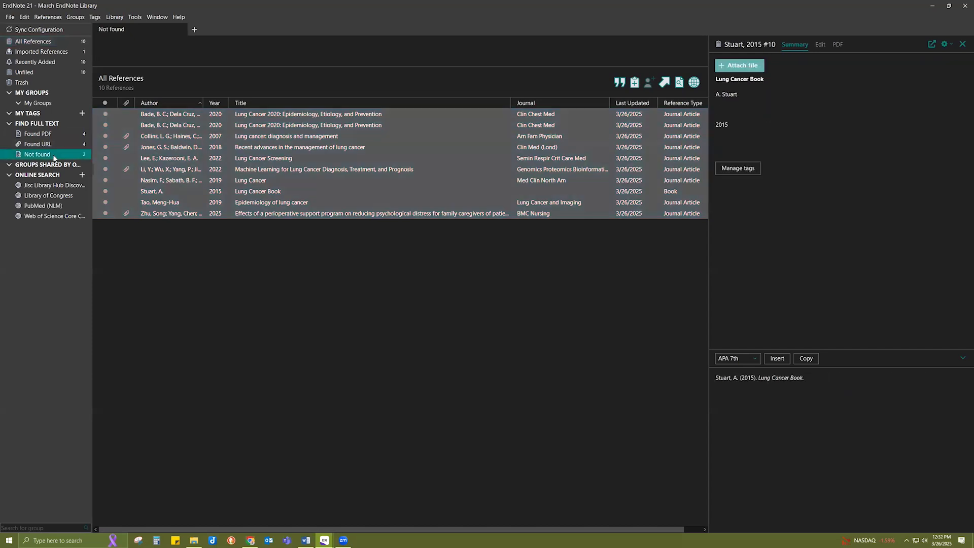
pyautogui.click(157, 113)
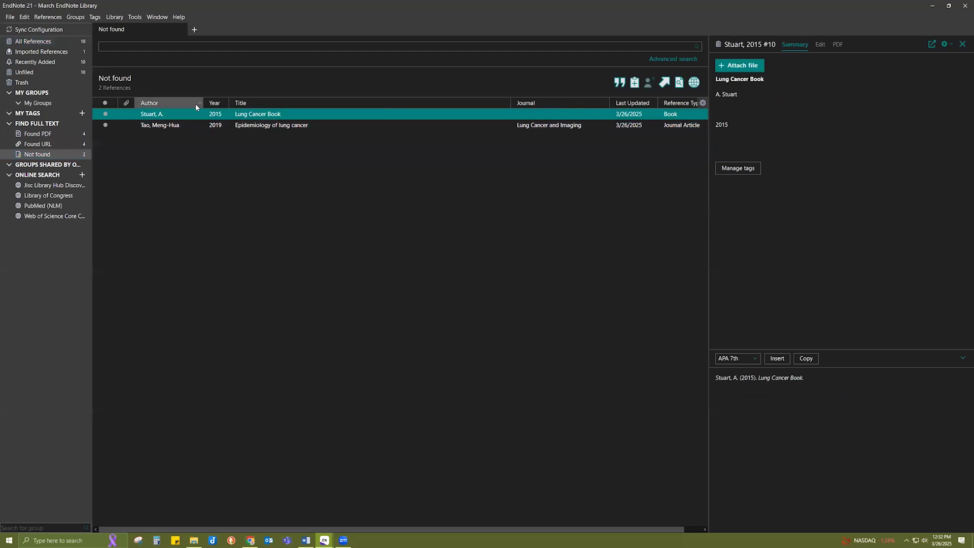
pyautogui.click(46, 135)
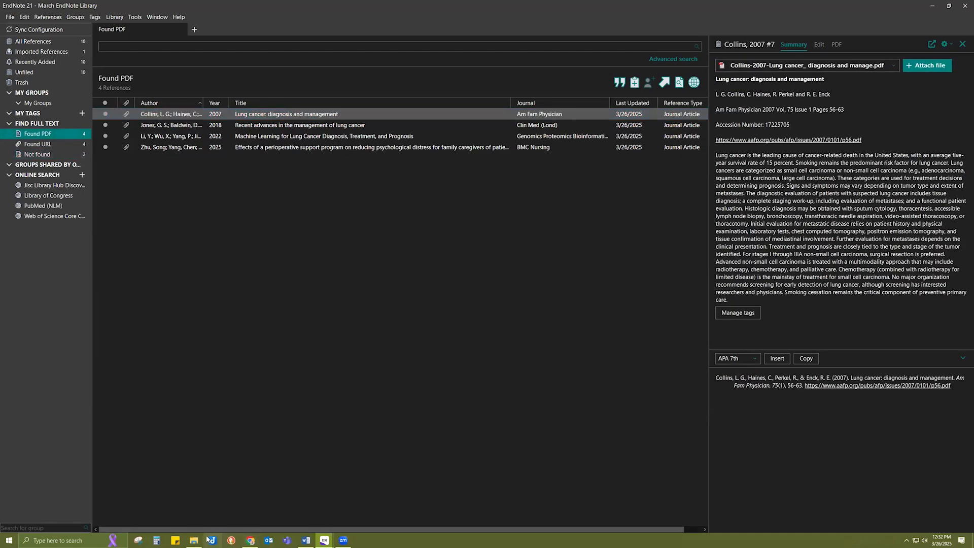
# Step: Switch to the Documents folder in File Explorer and select both the March EndNote Library file and the March EndNote Library.Data folder
pyautogui.moveTo(196, 539)
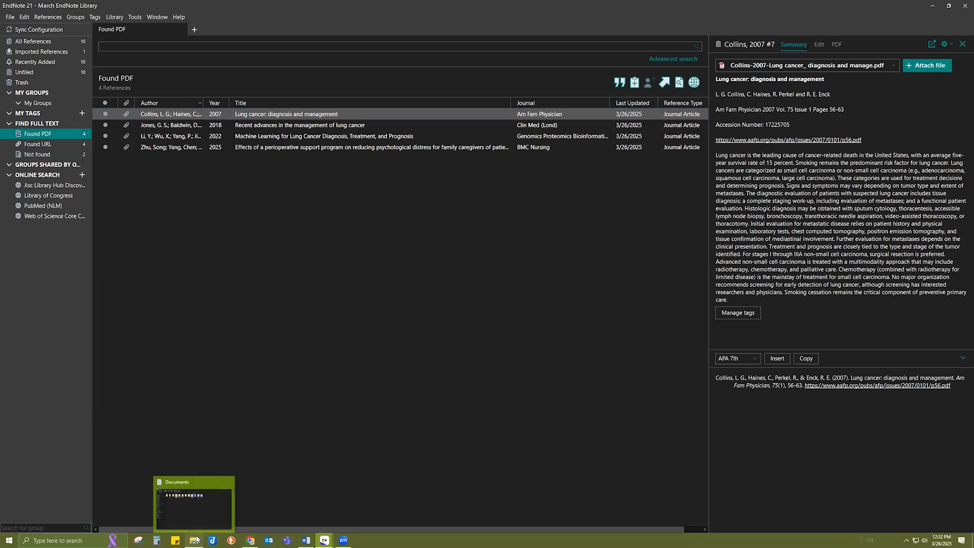
pyautogui.click(197, 539)
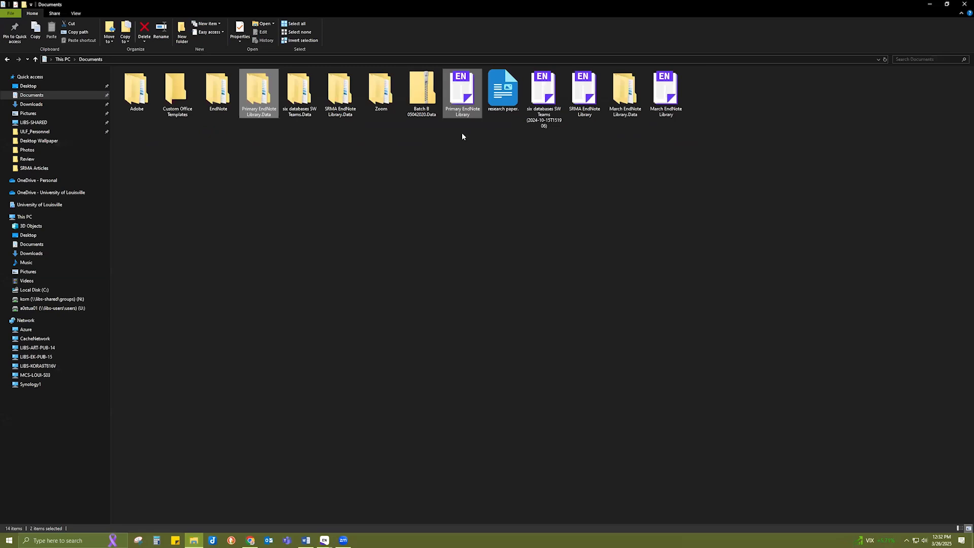
pyautogui.click(661, 90)
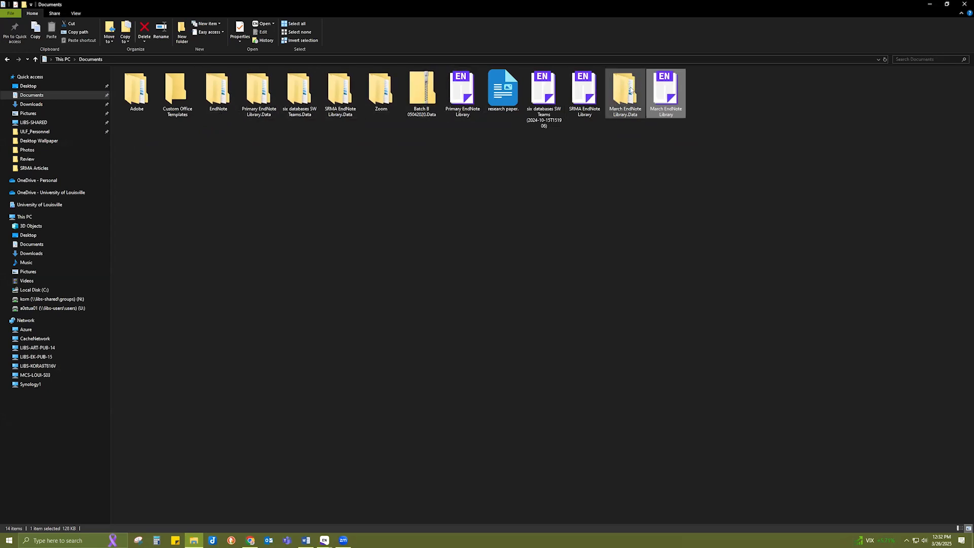
pyautogui.keyDown('ctrl'); pyautogui.click(631, 90); pyautogui.keyUp('ctrl')
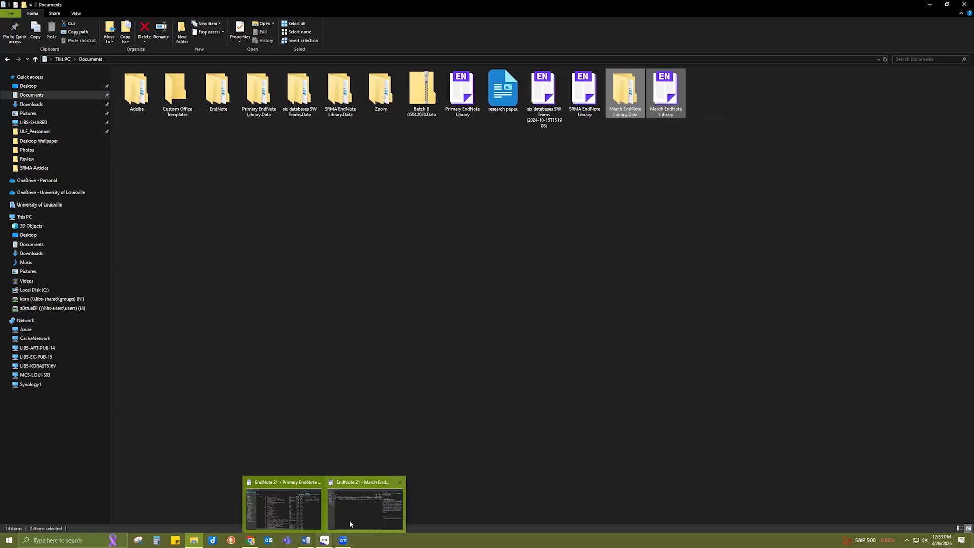
# Step: Select the 2007 article in the March EndNote Library, and view the PDF folder inside March EndNote Library.Data in File Explorer
pyautogui.click(349, 519)
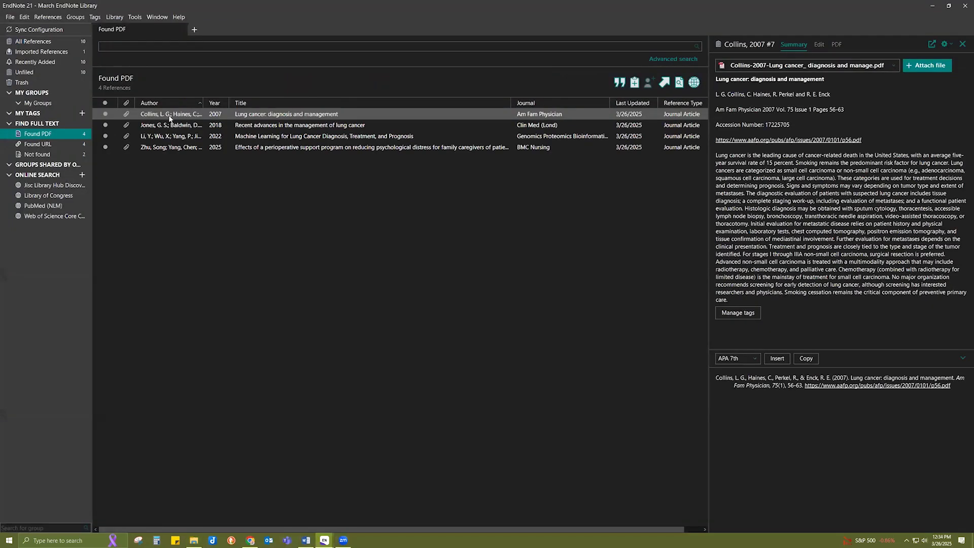
pyautogui.click(170, 116)
pyautogui.click(194, 541)
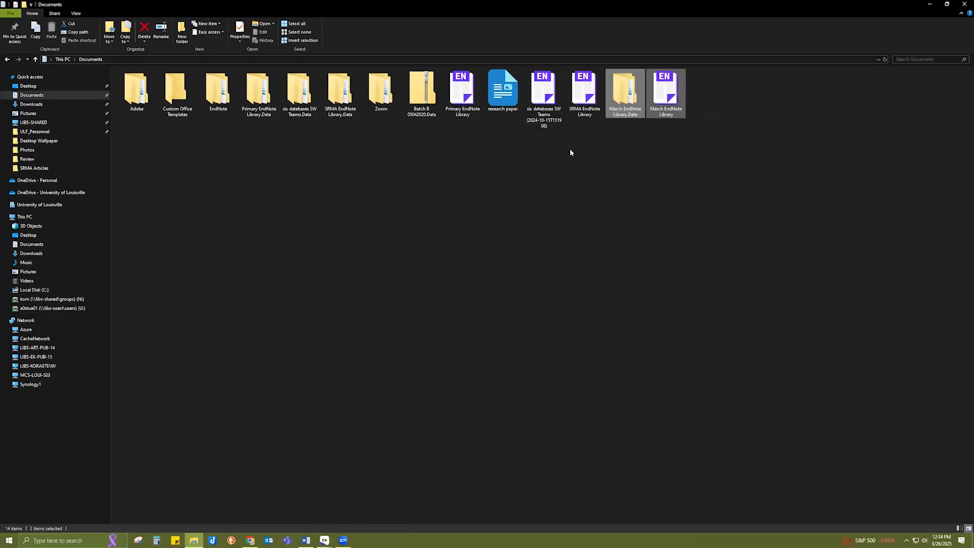
pyautogui.doubleClick(614, 86)
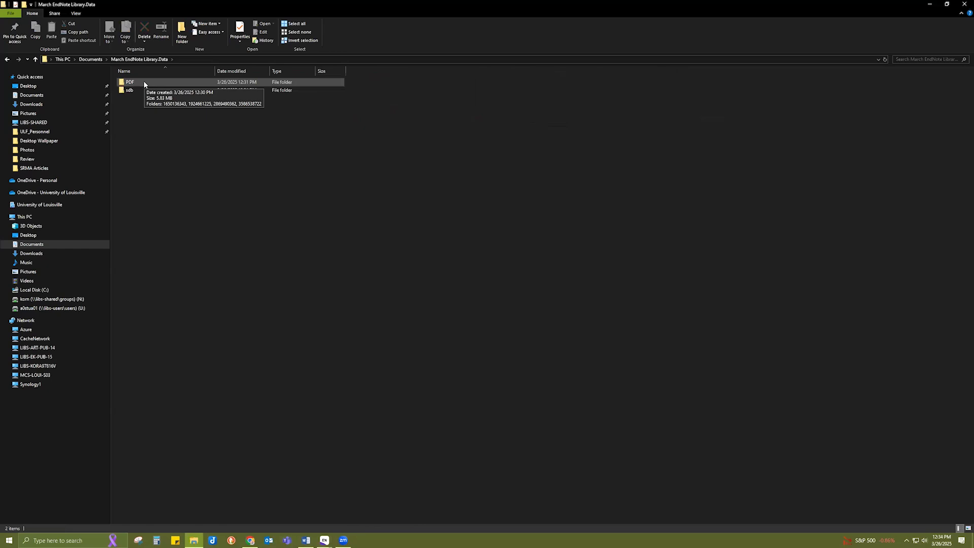
pyautogui.doubleClick(144, 83)
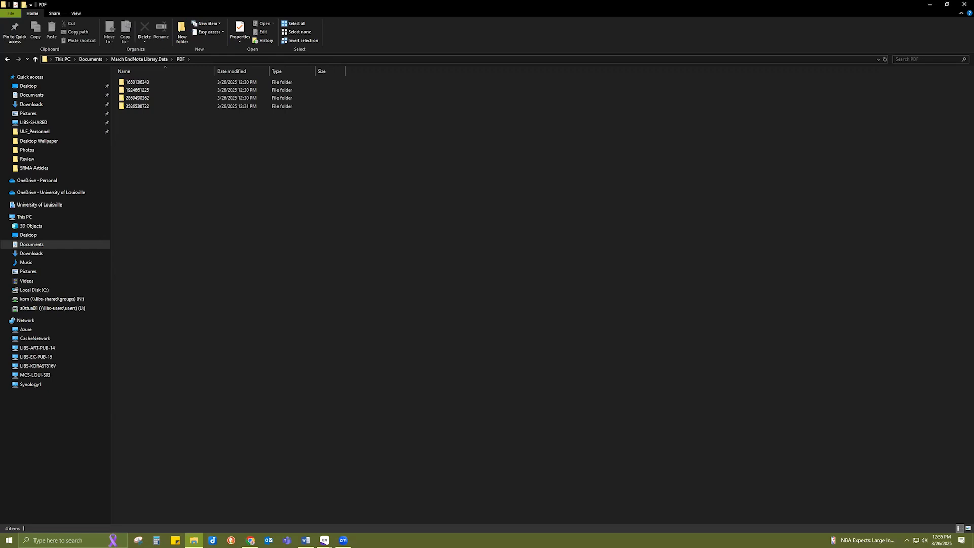
# Step: Switch to Chrome and view the Kornhauser Health Sciences Library home page with its Help & Services links
pyautogui.click(251, 540)
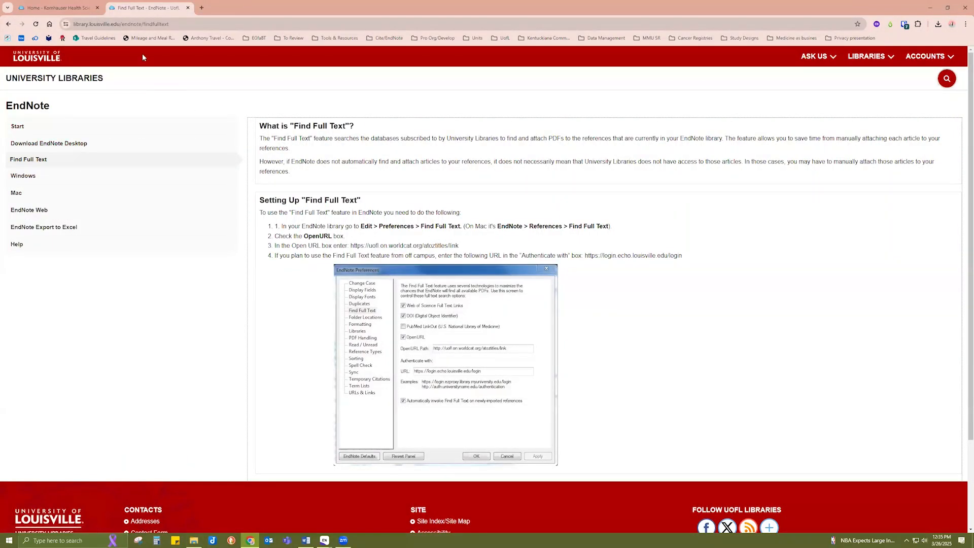
pyautogui.click(73, 6)
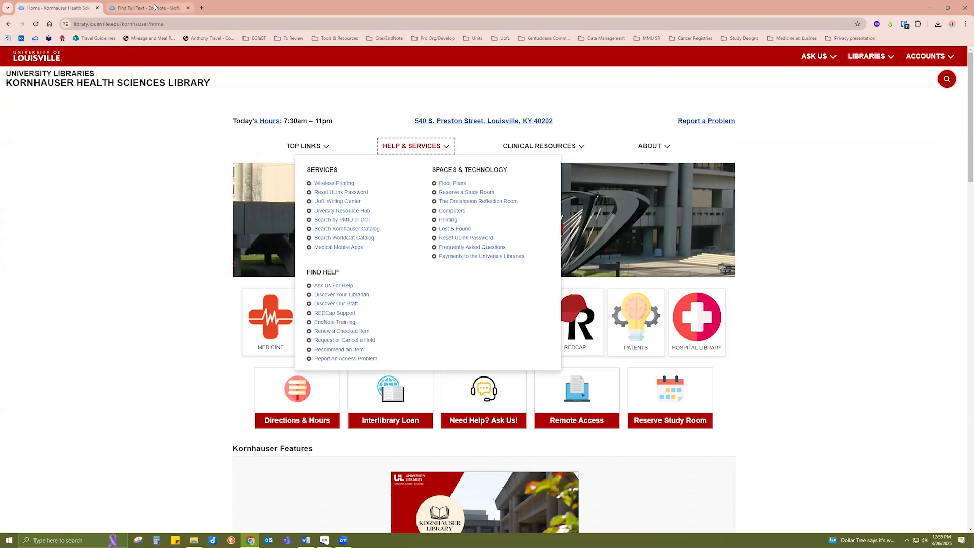
pyautogui.moveTo(155, 7)
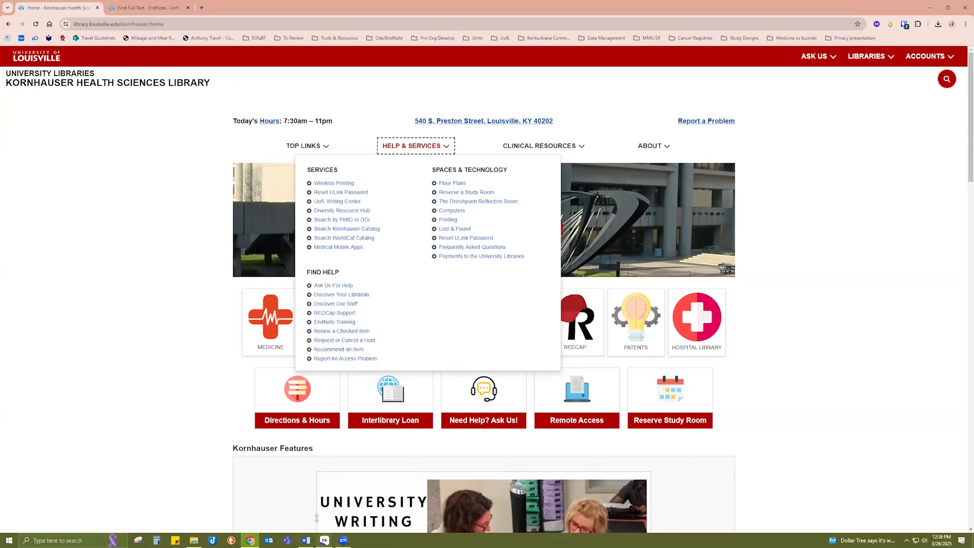
# Step: Switch back to the March EndNote Library and view the 2007 article's editable fields and its attached PDF
pyautogui.click(325, 540)
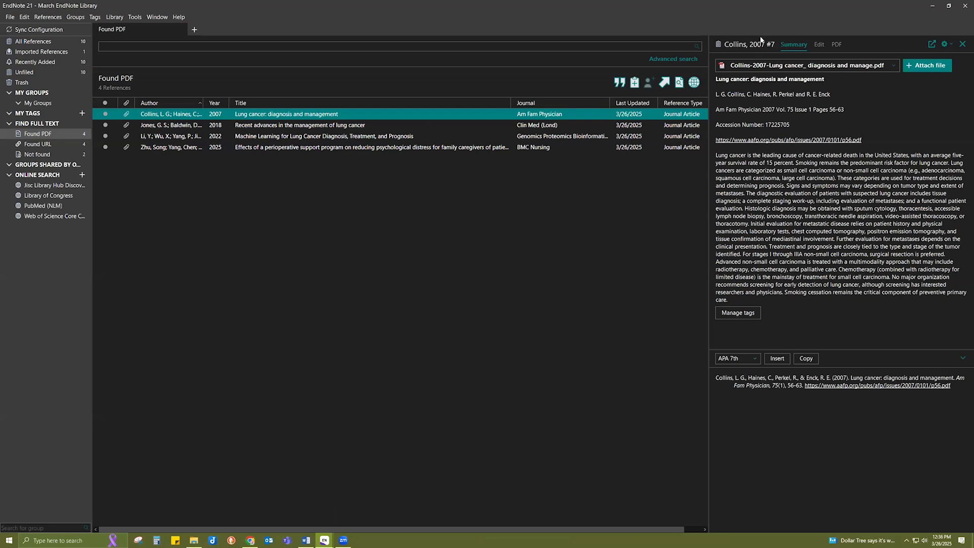
pyautogui.click(819, 44)
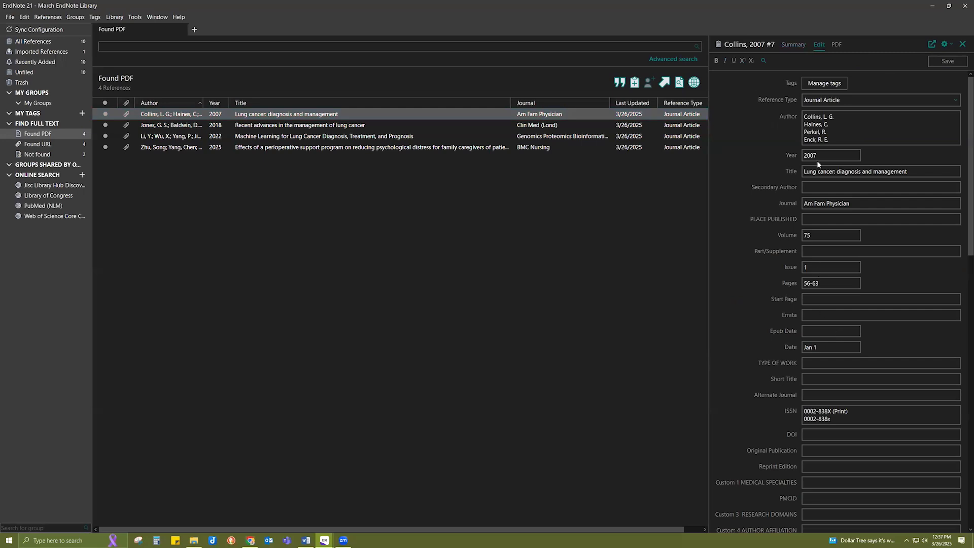
pyautogui.click(836, 44)
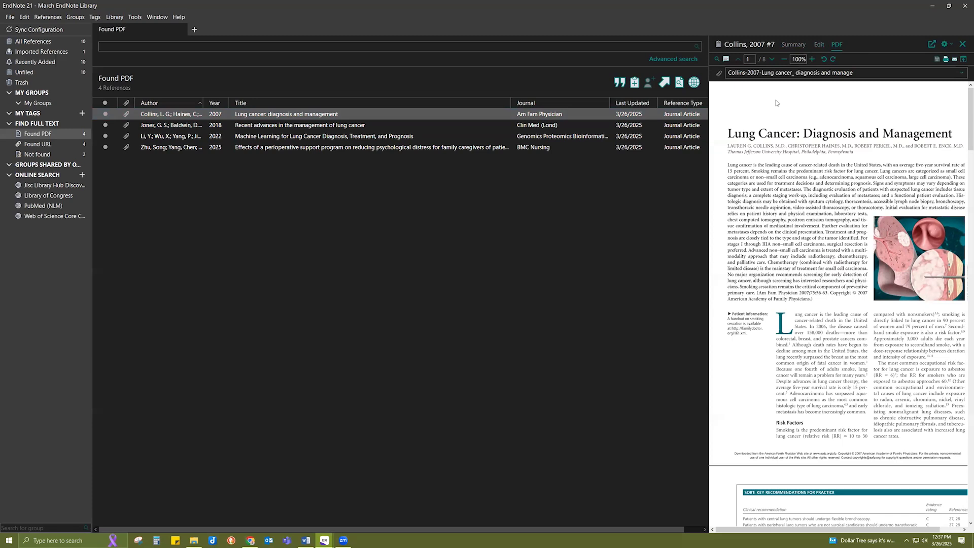
# Step: Highlight the first two sentences of the abstract in the 2007 article's attached PDF and save the annotated PDF
pyautogui.click(726, 60)
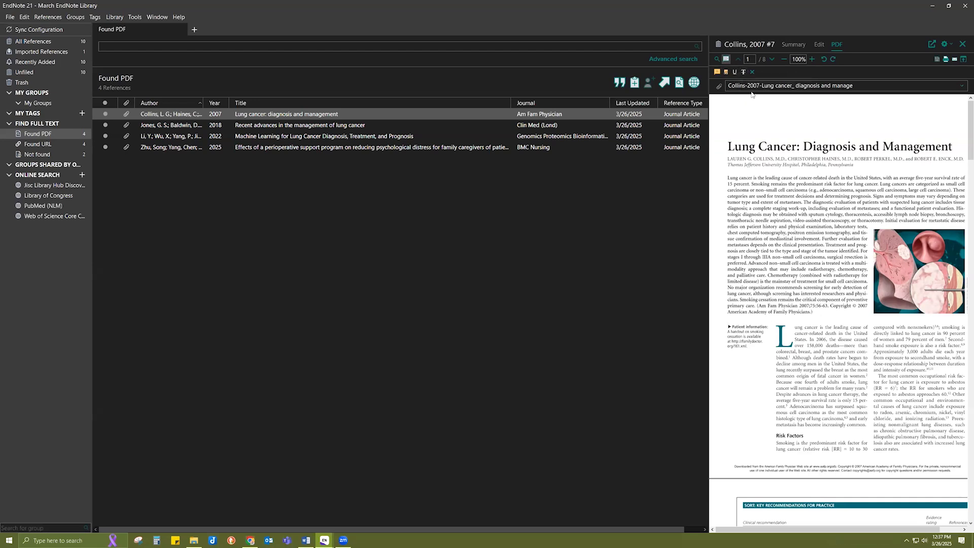
pyautogui.click(728, 71)
pyautogui.moveTo(728, 179); pyautogui.dragTo(880, 186)
pyautogui.click(871, 167)
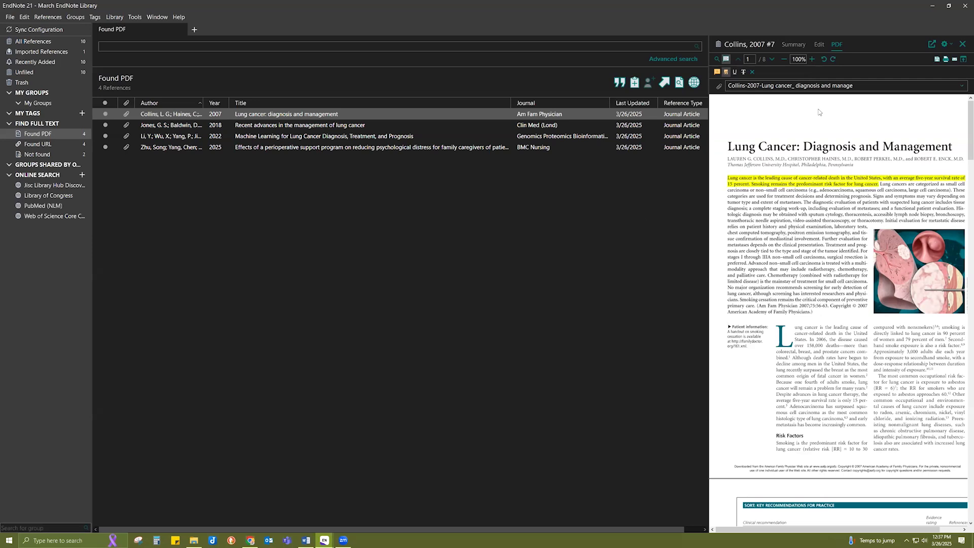
pyautogui.click(938, 60)
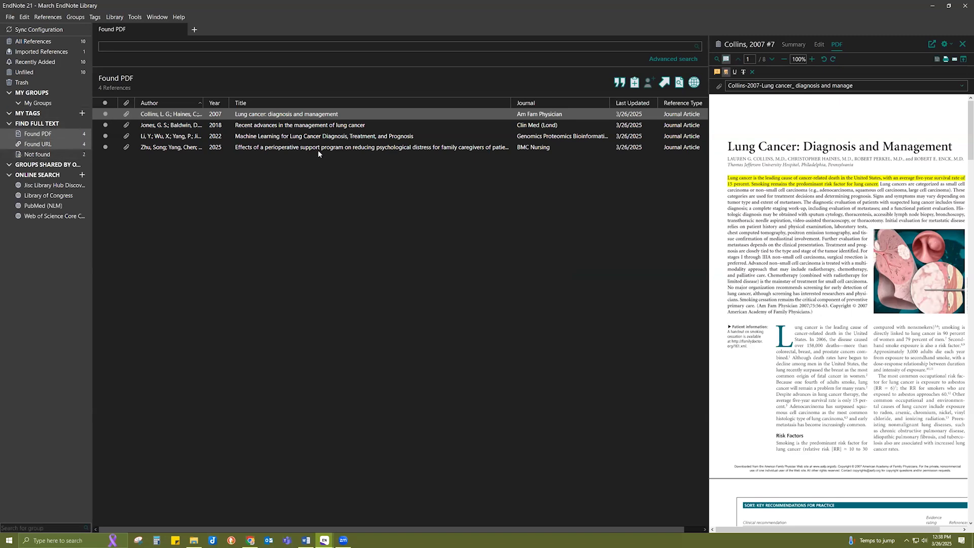
# Step: Open the file picker for attaching a PDF to "Epidemiology of lung cancer" in the Not found group, and cancel it
pyautogui.click(43, 156)
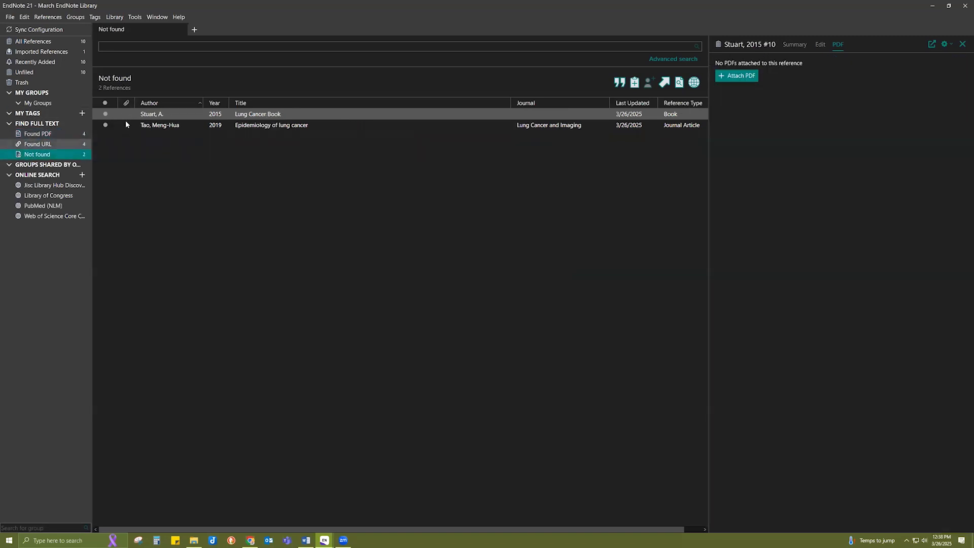
pyautogui.click(156, 128)
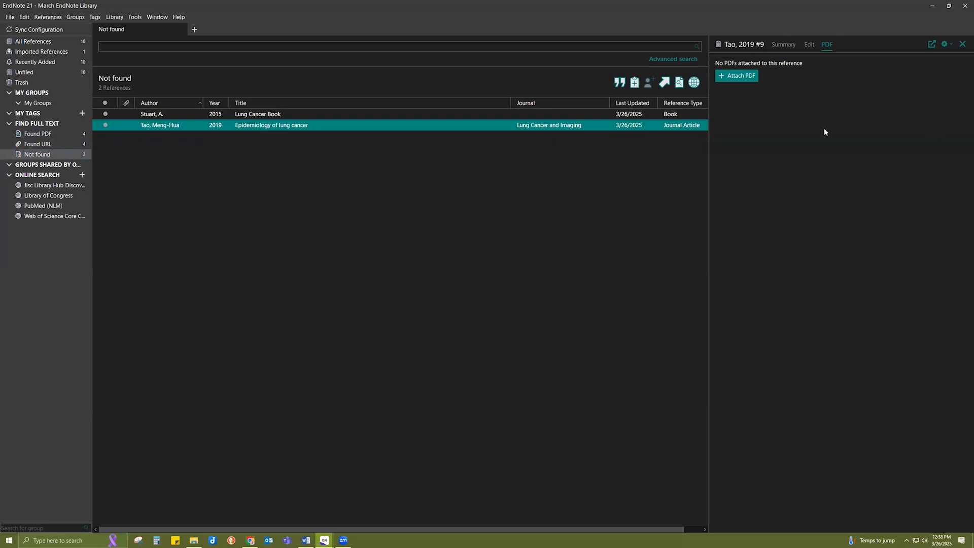
pyautogui.click(740, 79)
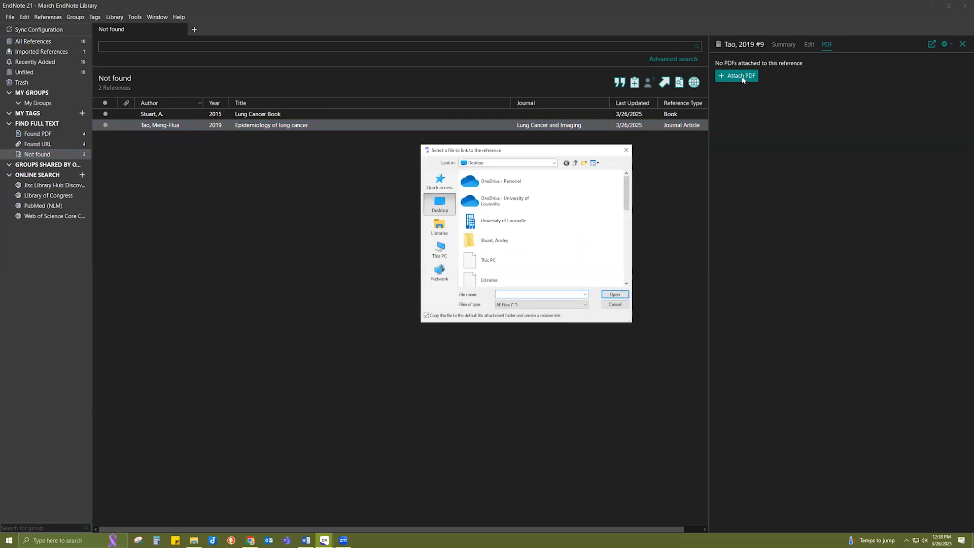
pyautogui.click(615, 305)
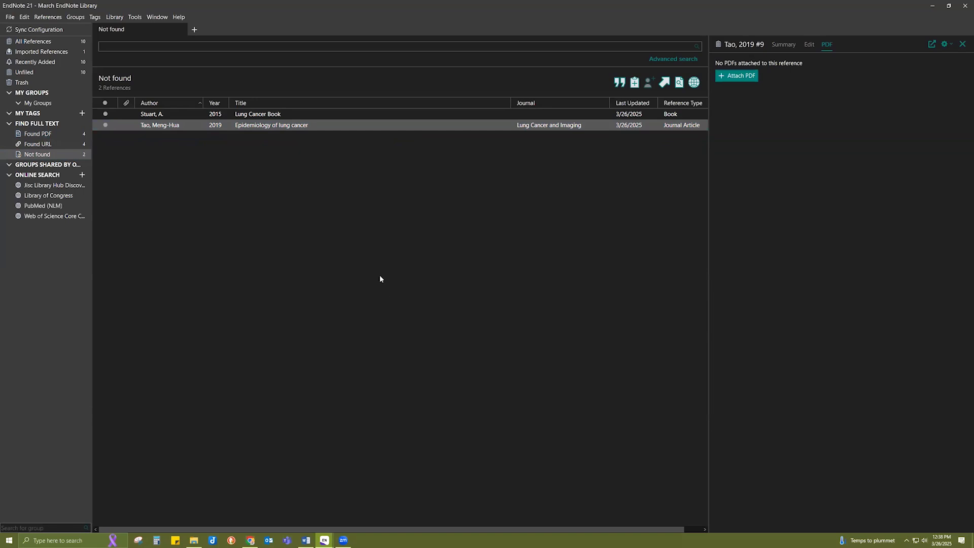
# Step: Return to All References and open the Sync settings in the EndNote preferences
pyautogui.click(53, 47)
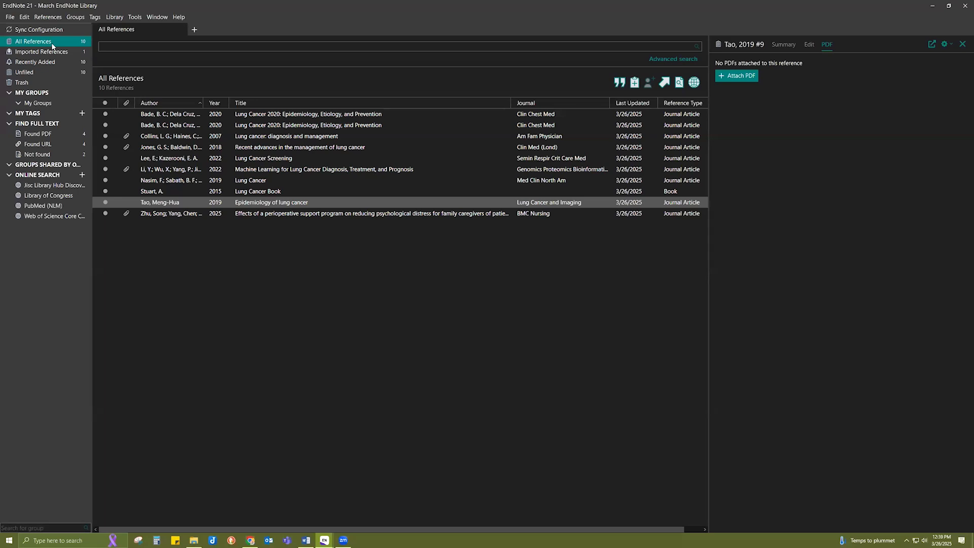
pyautogui.click(15, 19)
pyautogui.moveTo(22, 19)
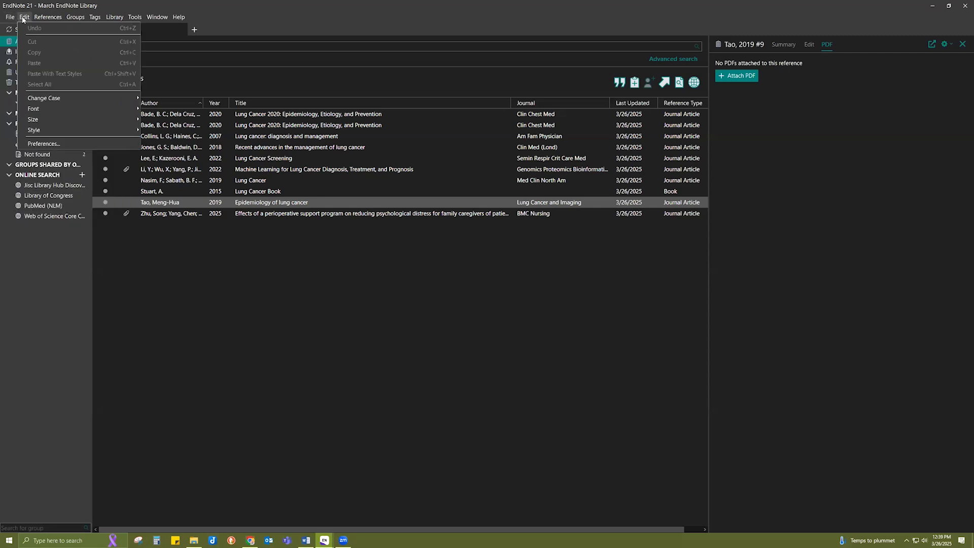
pyautogui.click(40, 145)
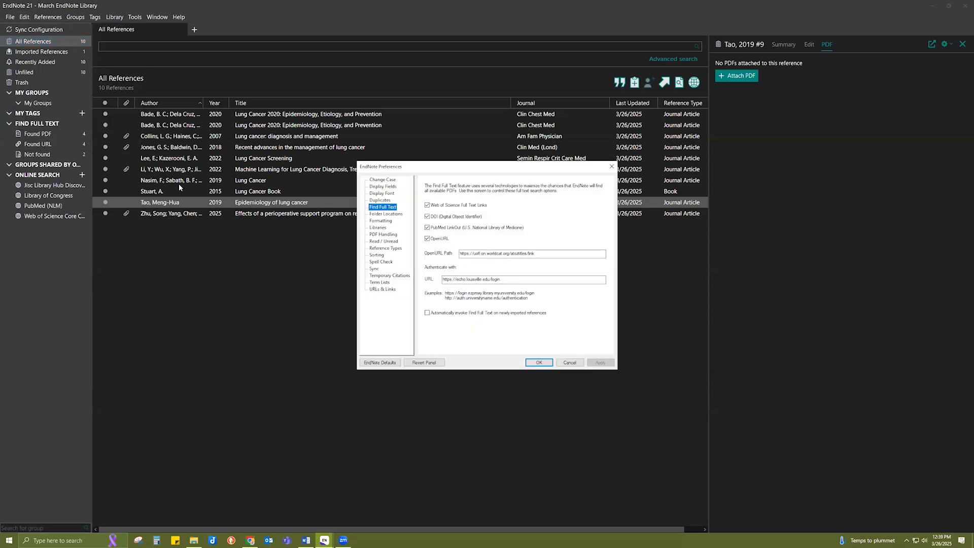
pyautogui.click(374, 269)
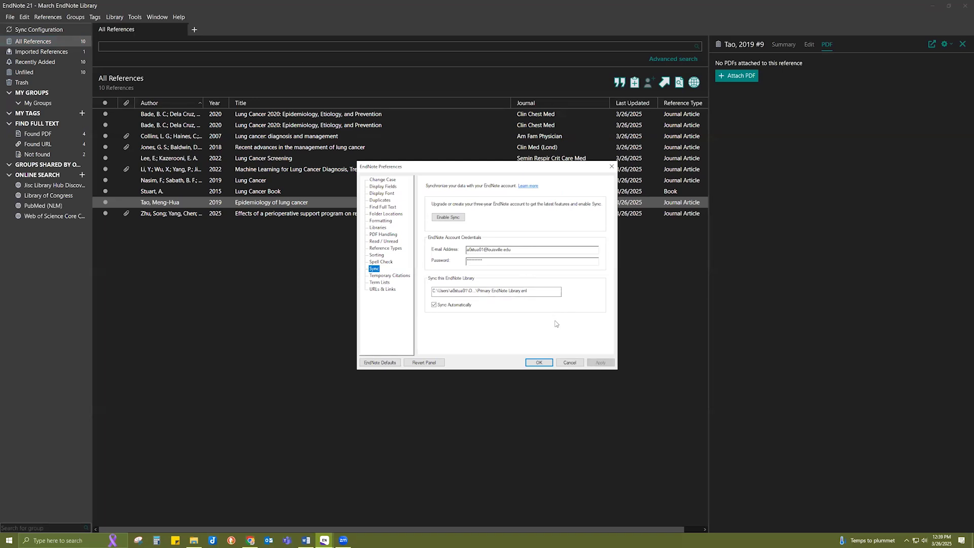
# Step: Switch to the Chrome browser, open myendnoteweb.com in a new tab, and view the account registration form
pyautogui.moveTo(345, 541)
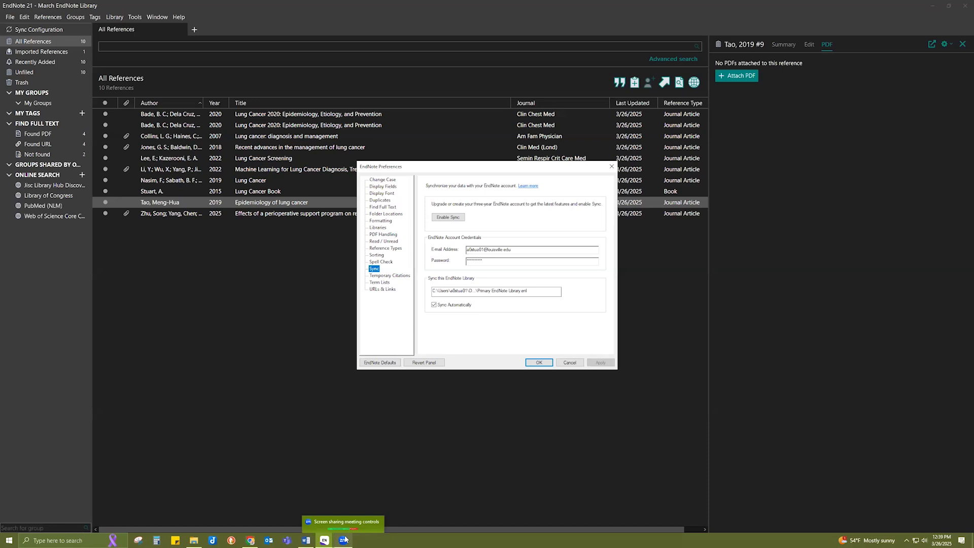
pyautogui.click(252, 540)
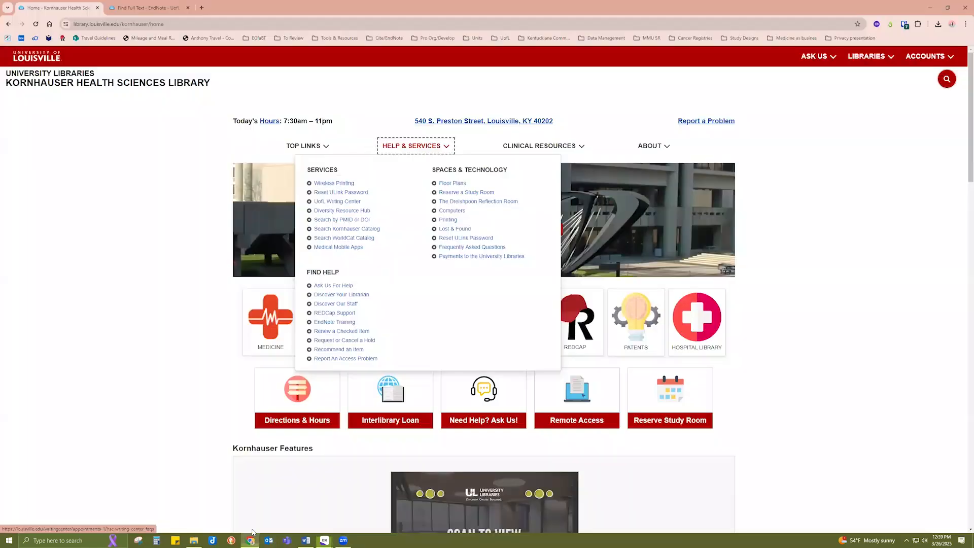
pyautogui.click(203, 8)
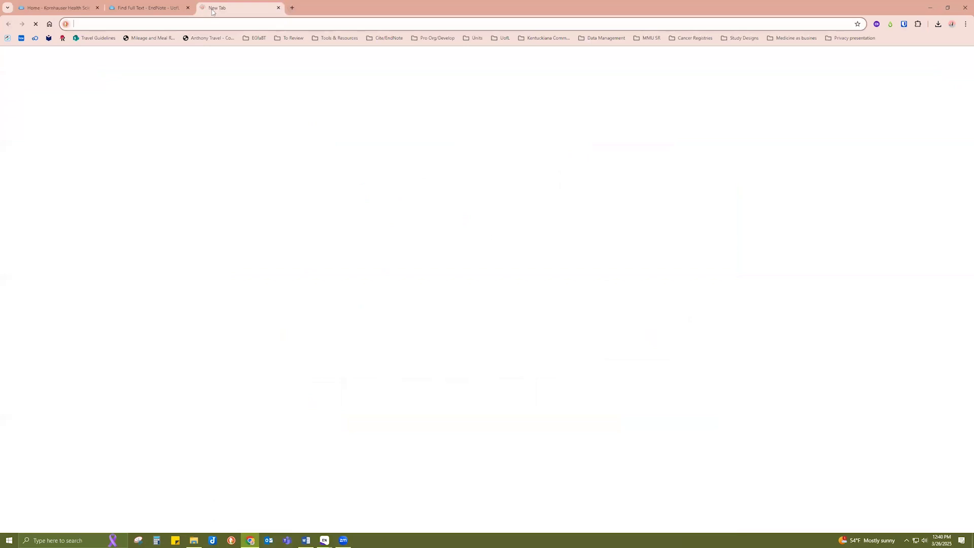
pyautogui.write('myu')
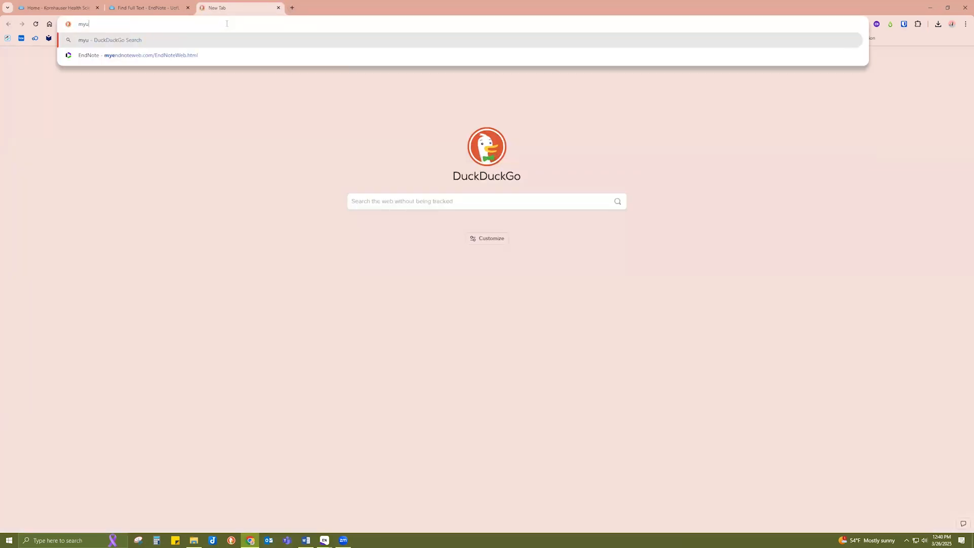
pyautogui.press('BackSpace')
pyautogui.write('endnote')
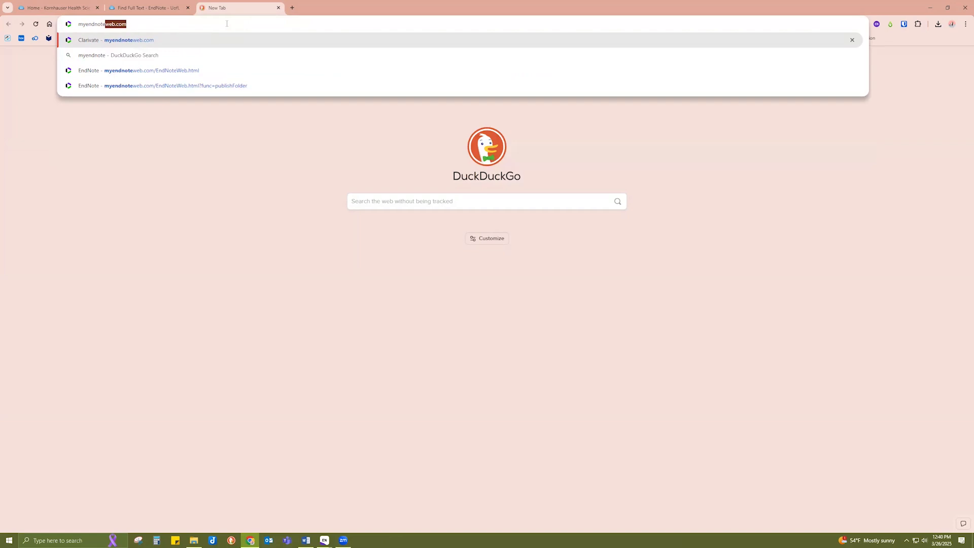
pyautogui.press('Return')
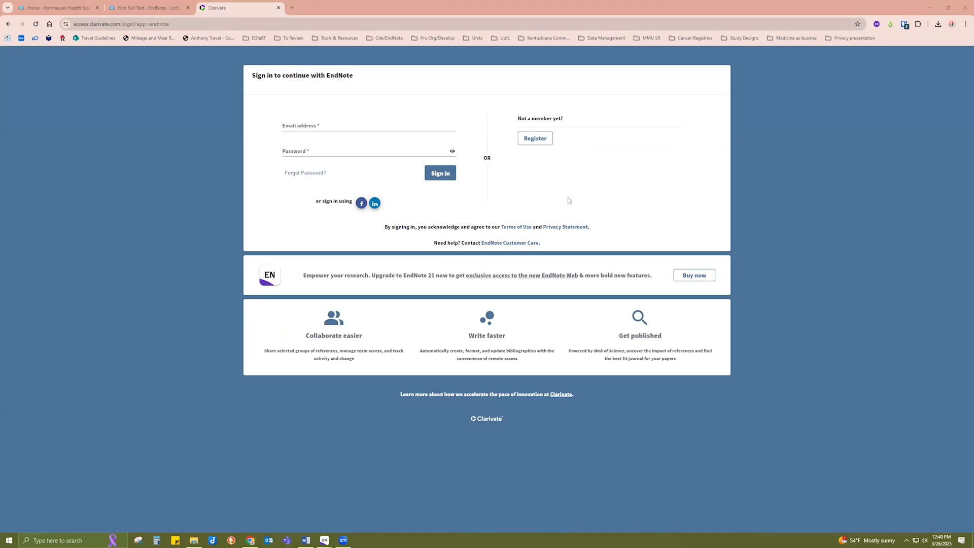
pyautogui.click(536, 140)
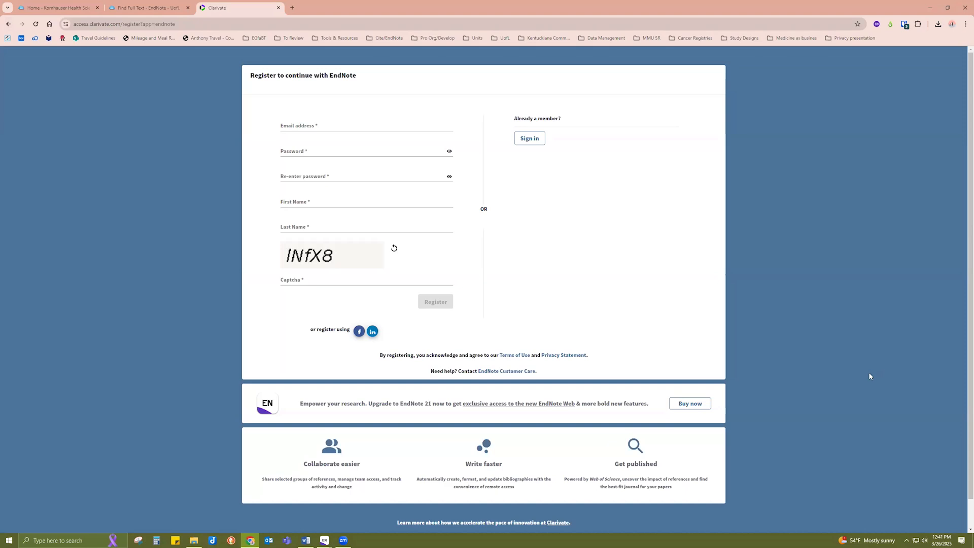
pyautogui.click(8, 24)
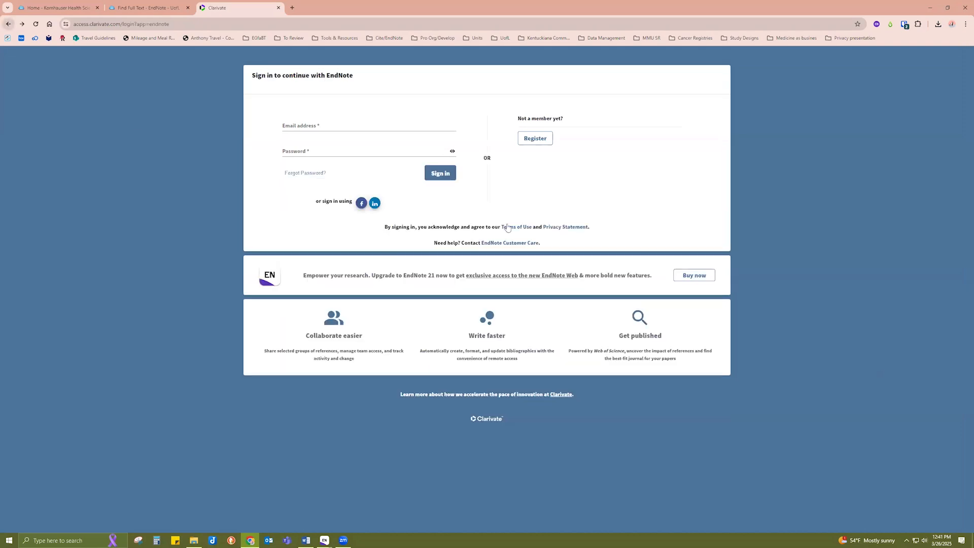
# Step: Sign in to EndNote on the web by filling the email address and password from the saved EndNote Online login
pyautogui.click(404, 126)
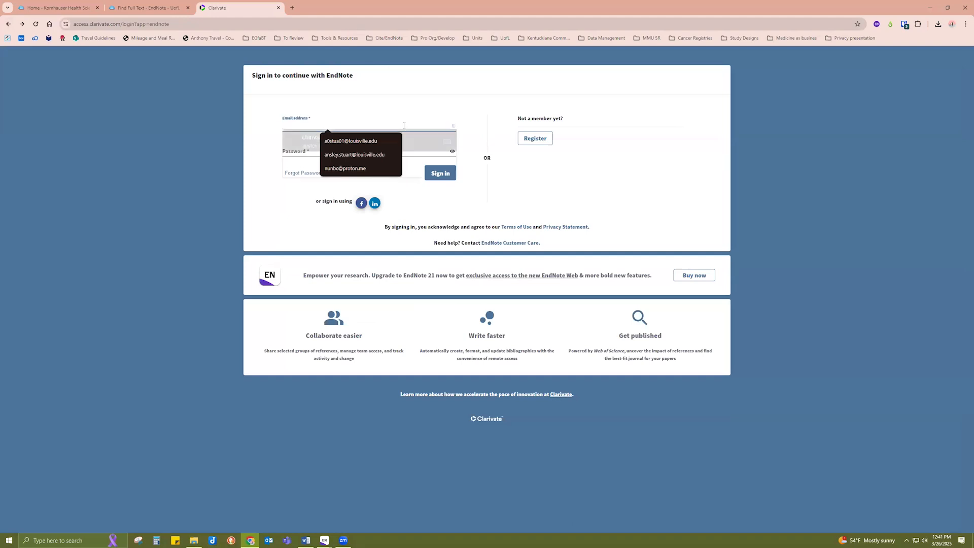
pyautogui.click(459, 208)
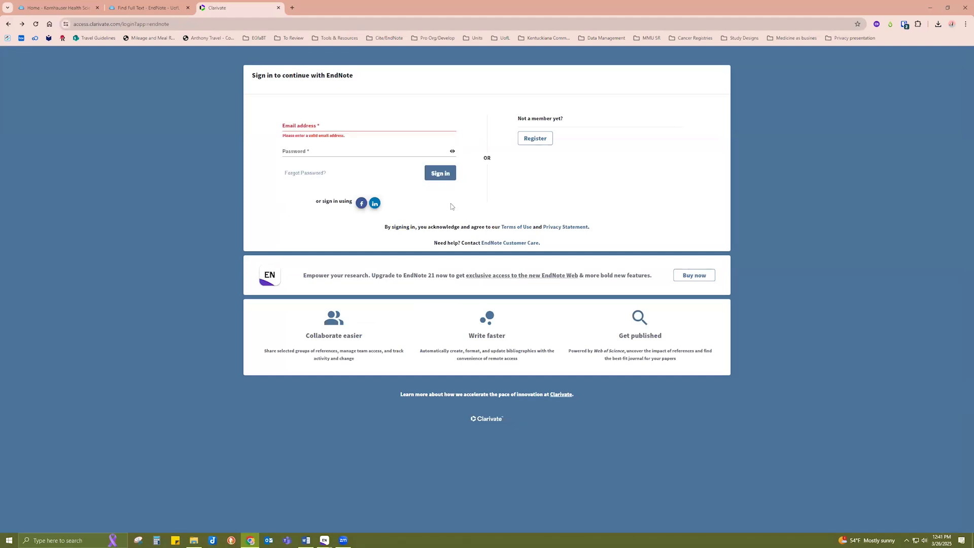
pyautogui.click(906, 26)
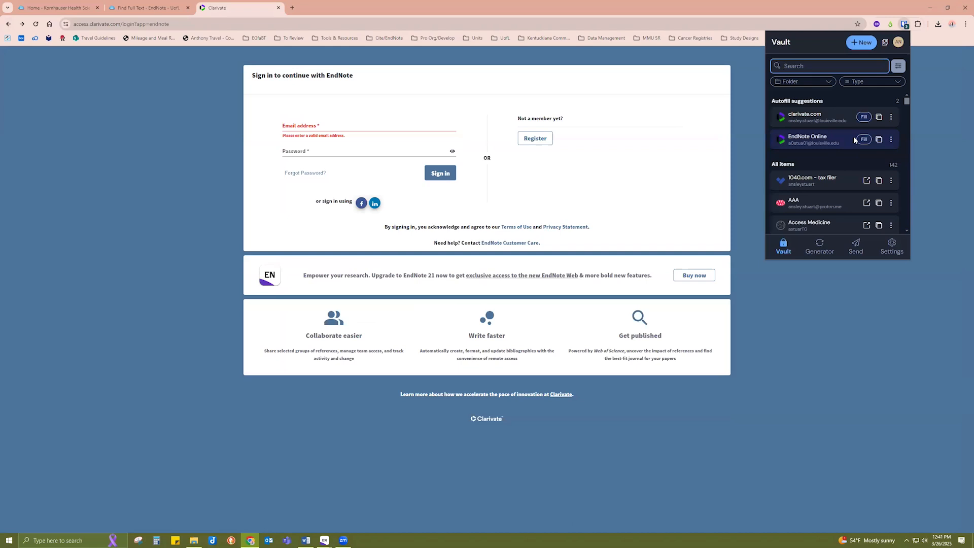
pyautogui.click(864, 141)
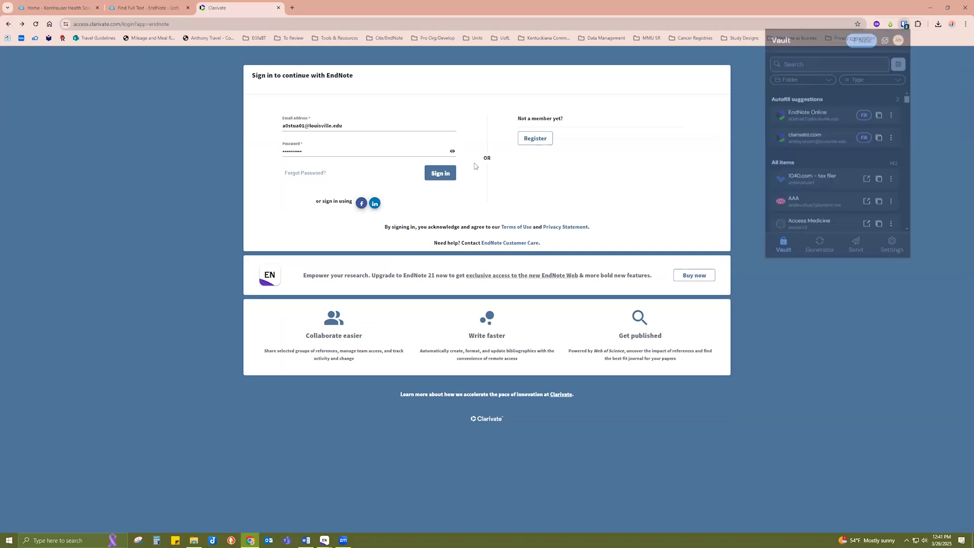
pyautogui.click(429, 176)
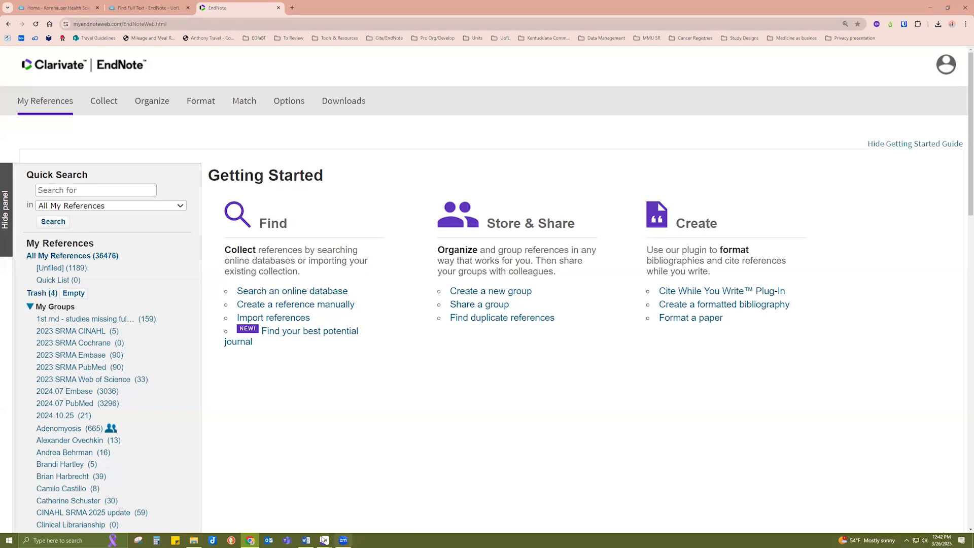
# Step: Return to the March EndNote Library, close the preferences, and view its Sync Configuration before going back to All References
pyautogui.moveTo(324, 540)
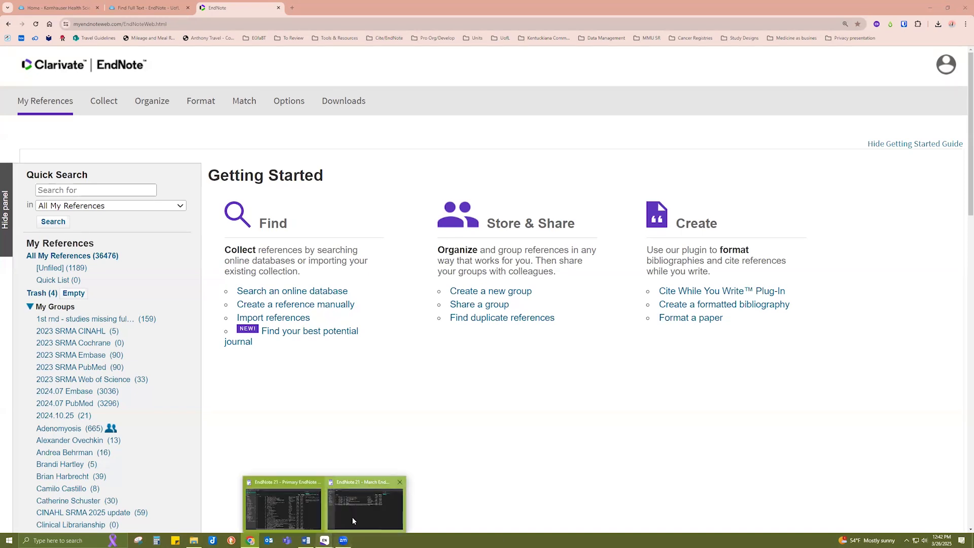
pyautogui.click(353, 520)
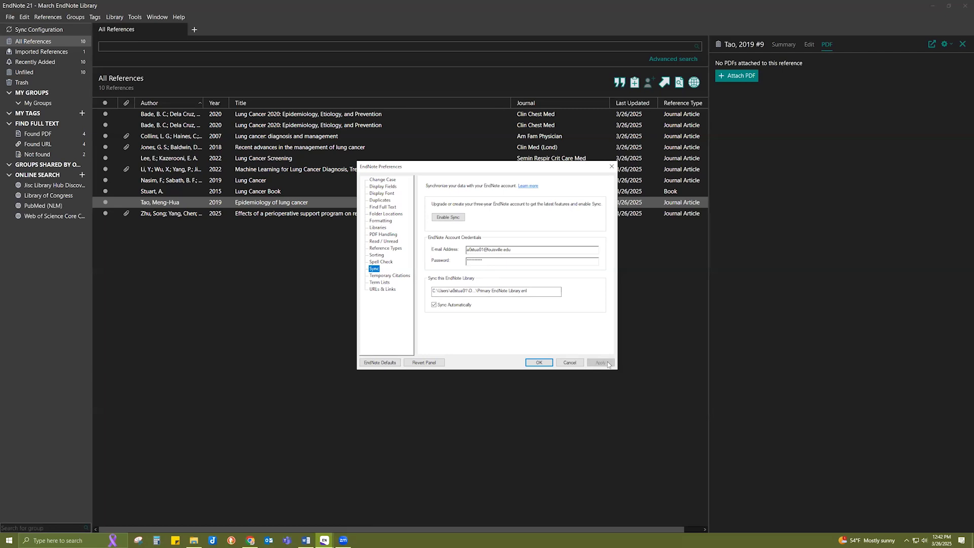
pyautogui.click(548, 364)
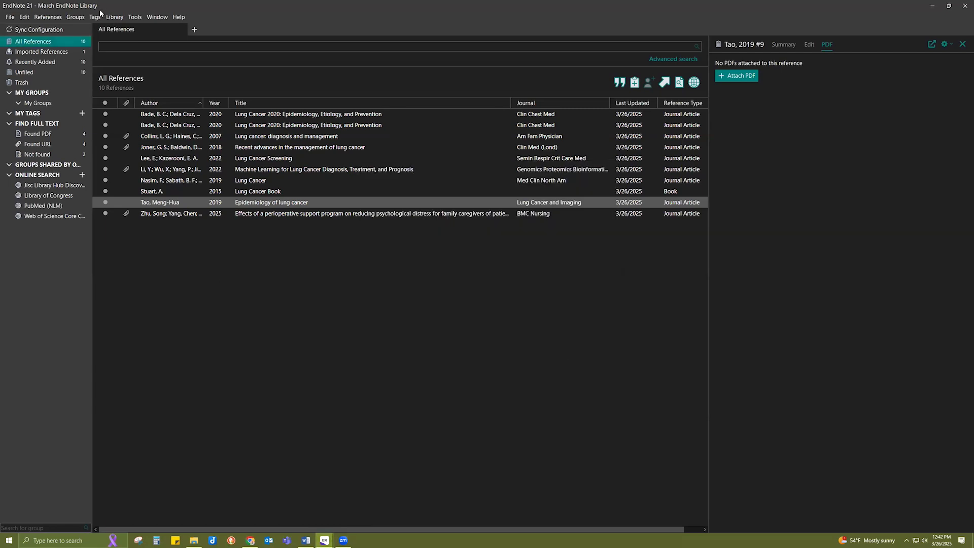
pyautogui.click(65, 28)
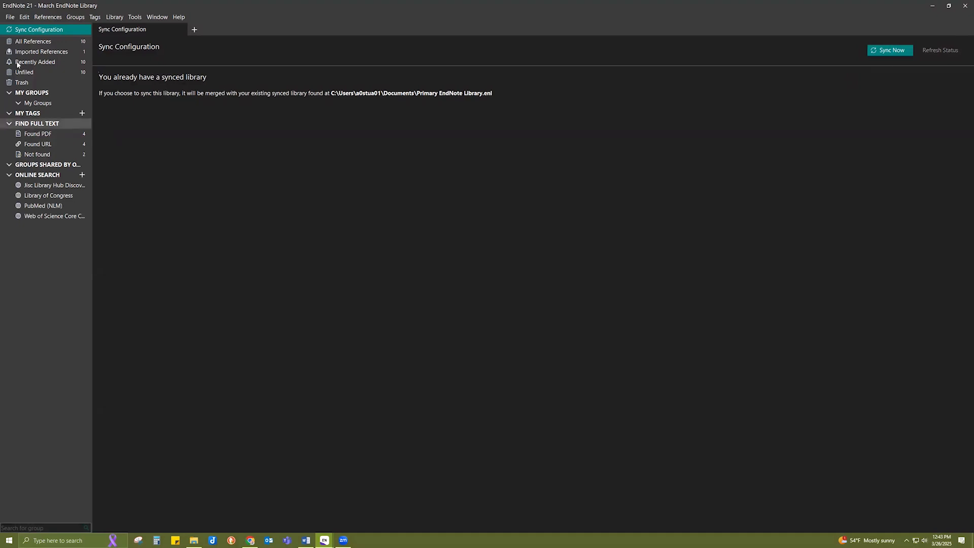
pyautogui.click(40, 43)
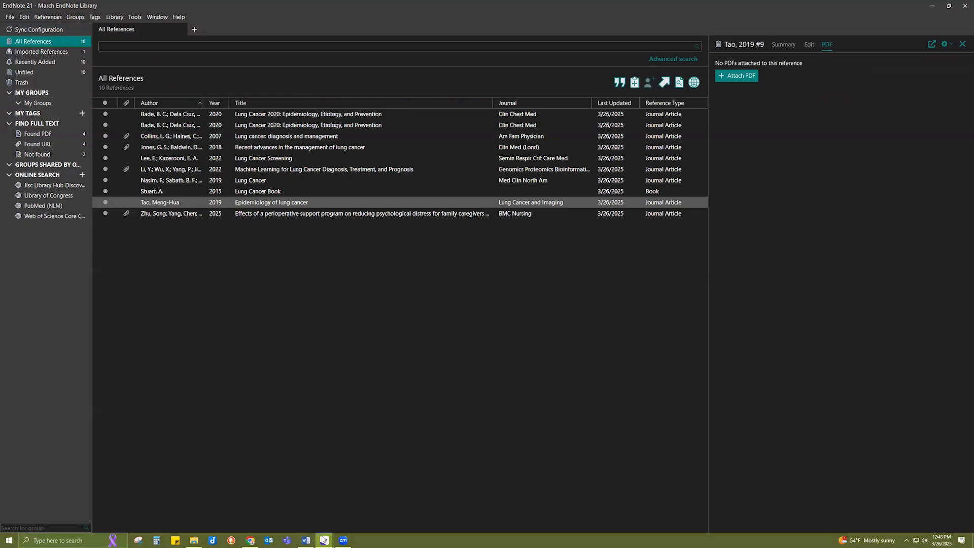
# Step: Switch to the Primary EndNote Library, create a group named "Lung Cancer" under My Groups, and view its contents
pyautogui.click(298, 501)
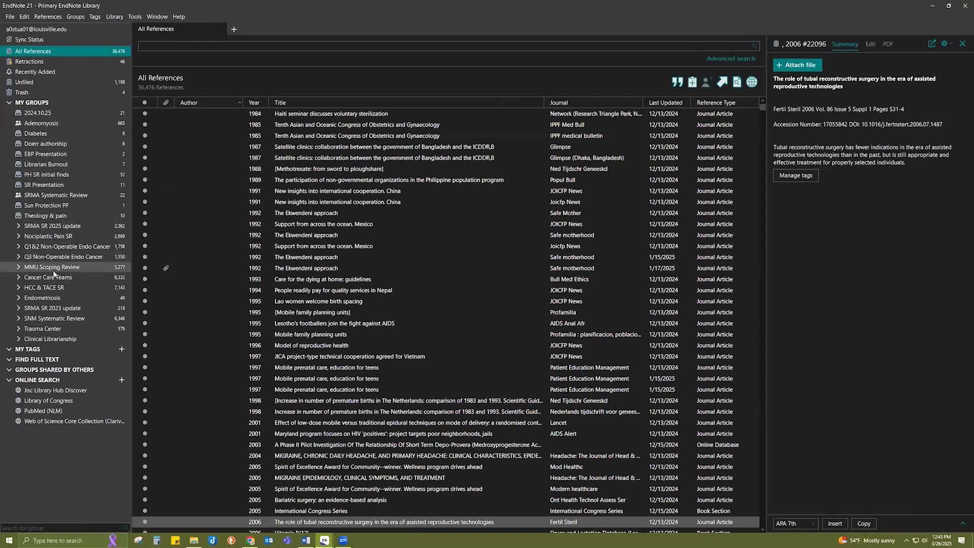
pyautogui.rightClick(45, 103)
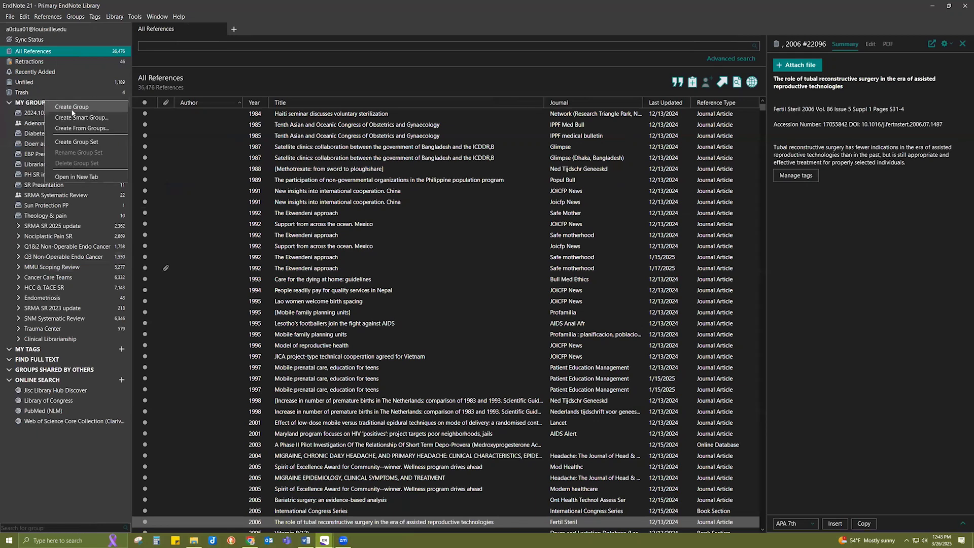
pyautogui.click(71, 109)
pyautogui.write('Ling')
pyautogui.press('BackSpace')
pyautogui.press('BackSpace')
pyautogui.press('BackSpace')
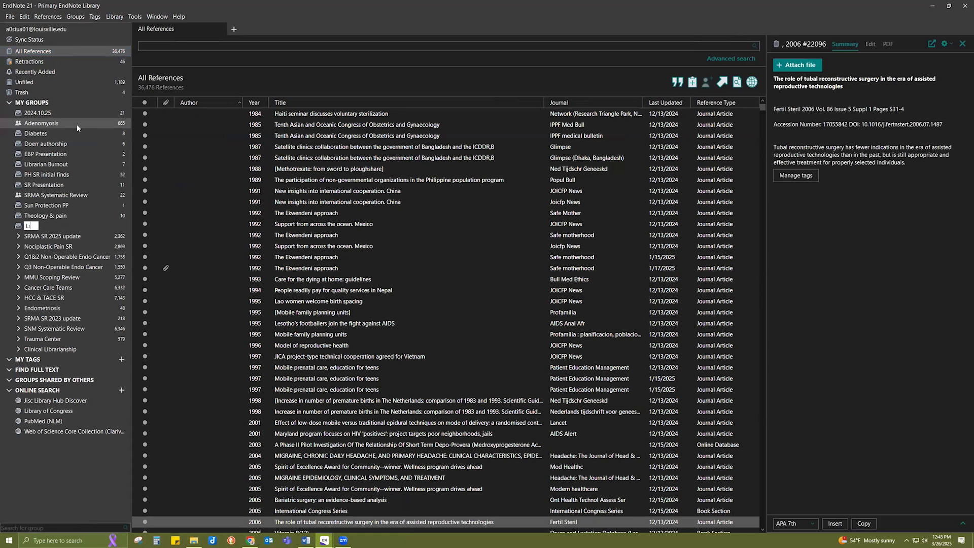
pyautogui.write('ung Cancer')
pyautogui.press('Return')
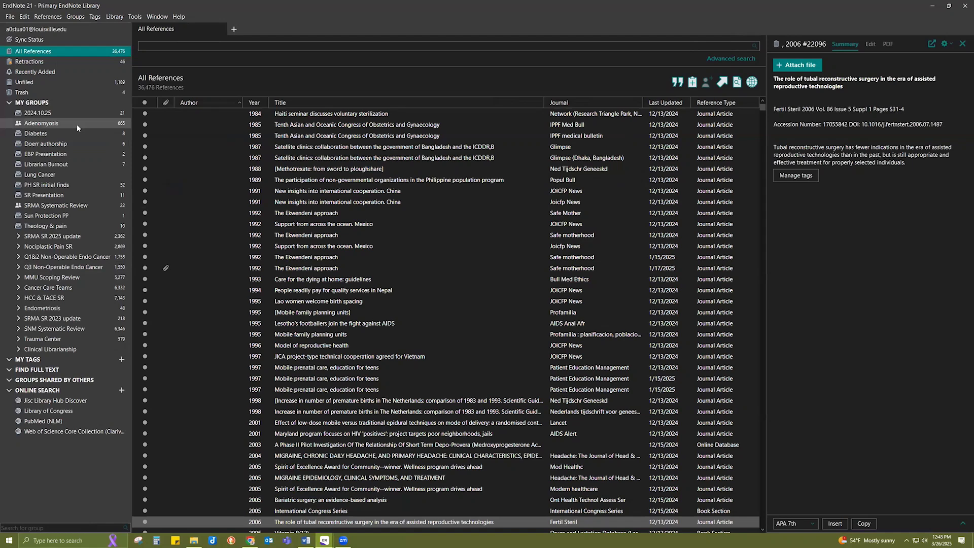
pyautogui.click(51, 174)
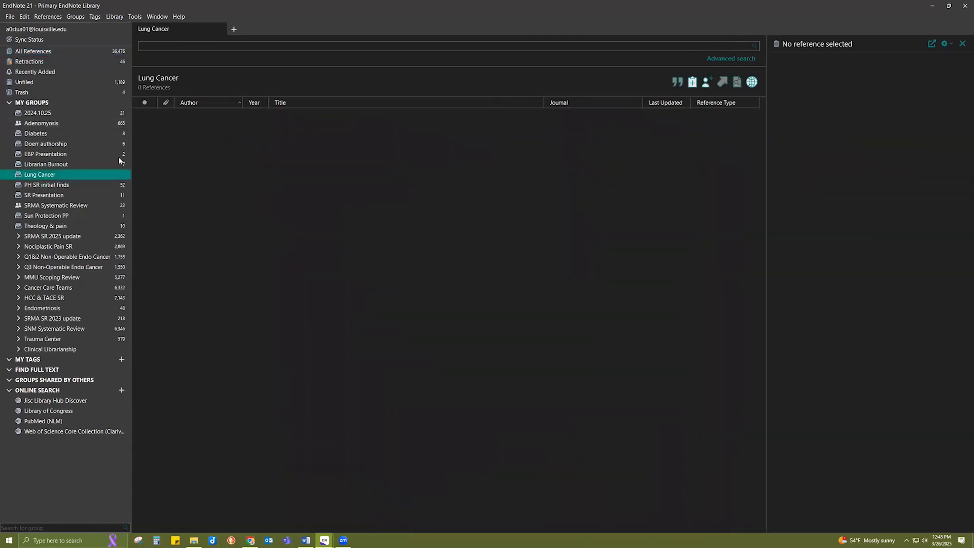
pyautogui.click(28, 51)
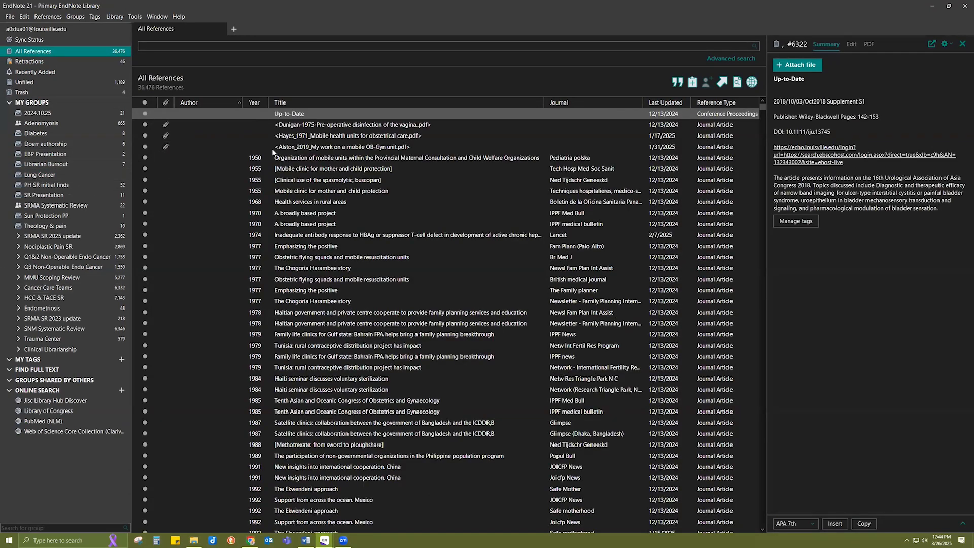
# Step: Try to share the Lung Cancer group
pyautogui.rightClick(42, 177)
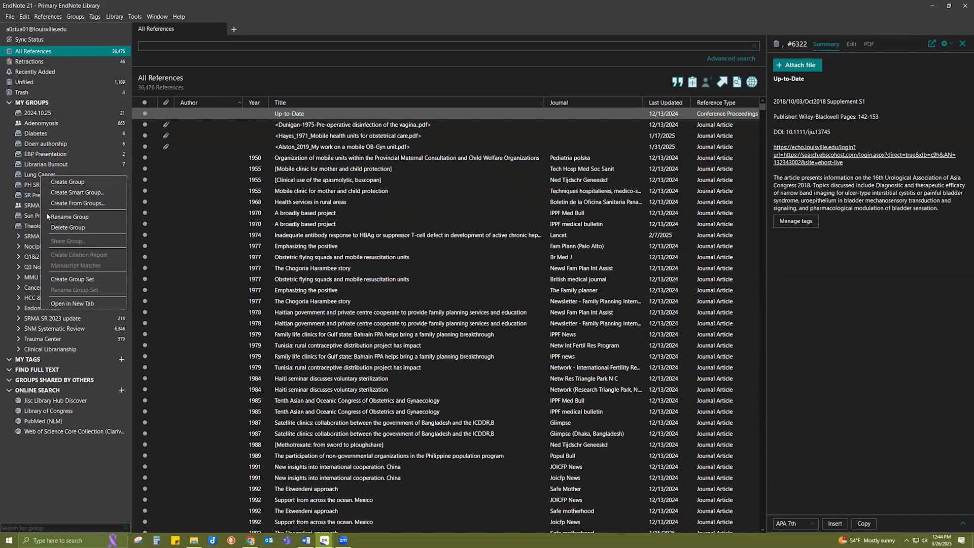
pyautogui.click(51, 165)
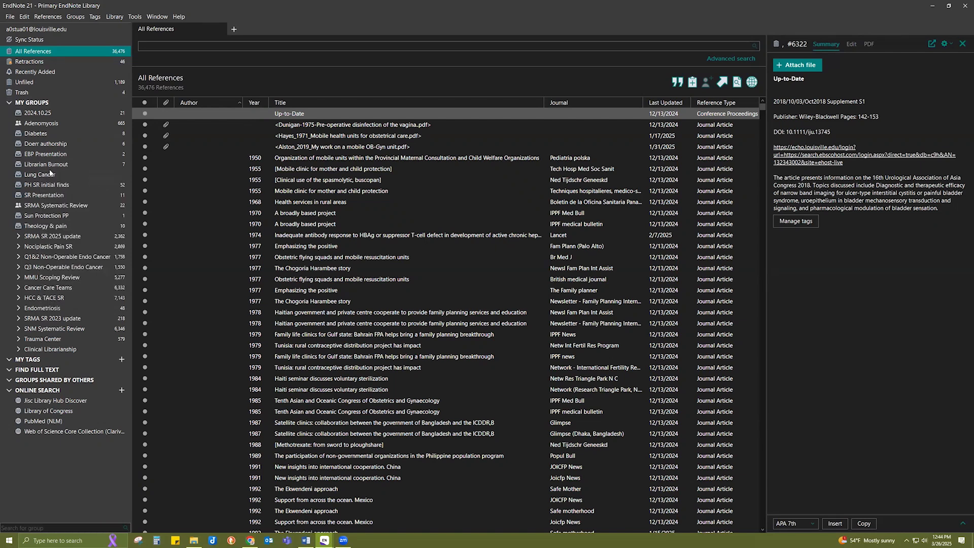
pyautogui.click(50, 175)
pyautogui.rightClick(54, 176)
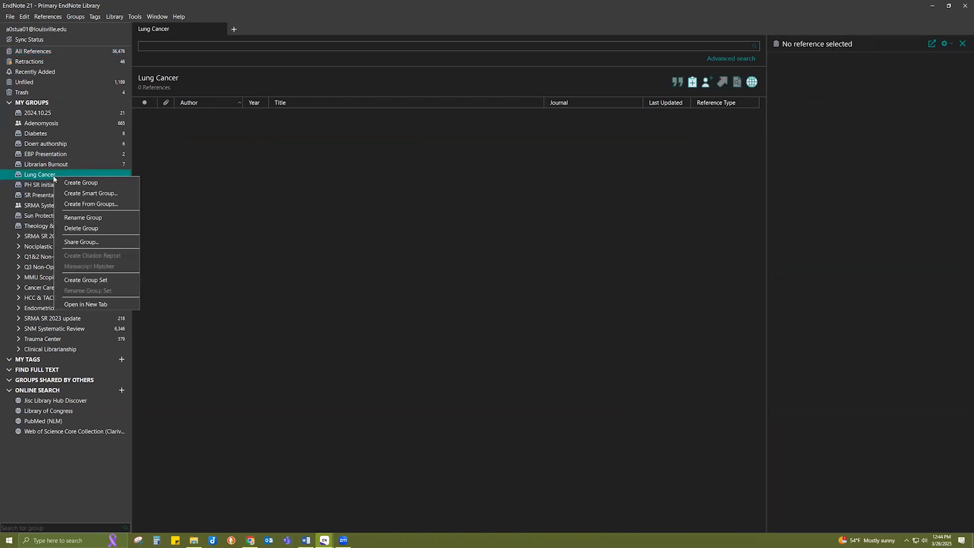
pyautogui.click(76, 243)
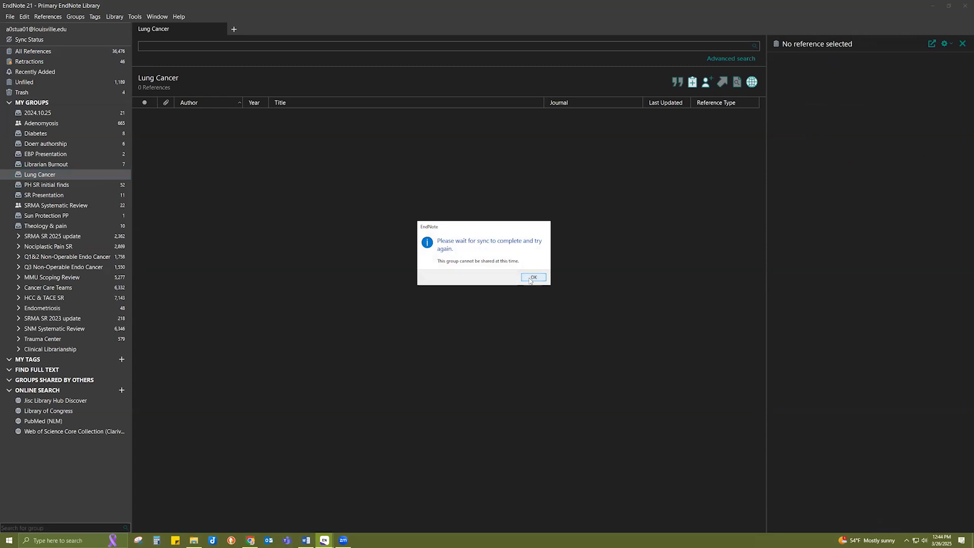
pyautogui.click(532, 277)
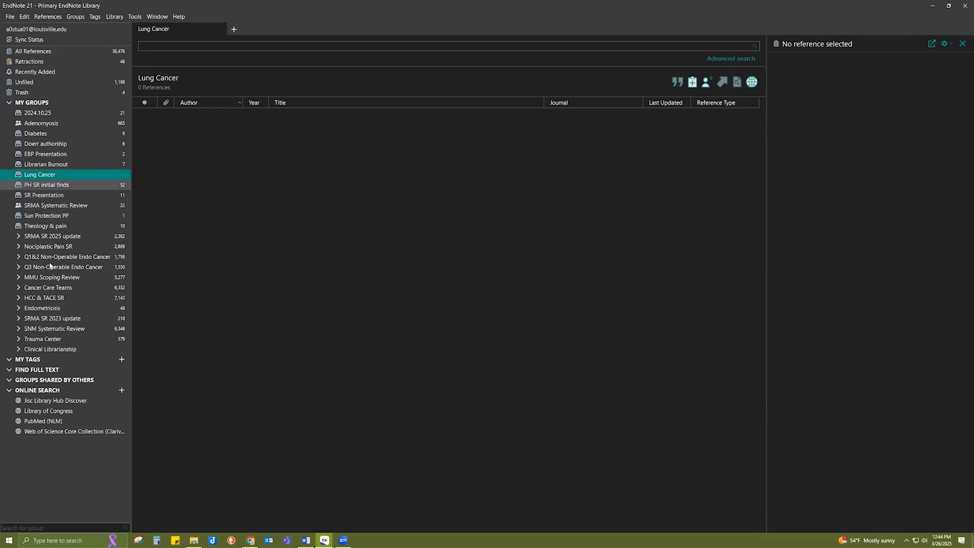
# Step: View the Primary EndNote Library's sync status and start a manual sync
pyautogui.rightClick(44, 185)
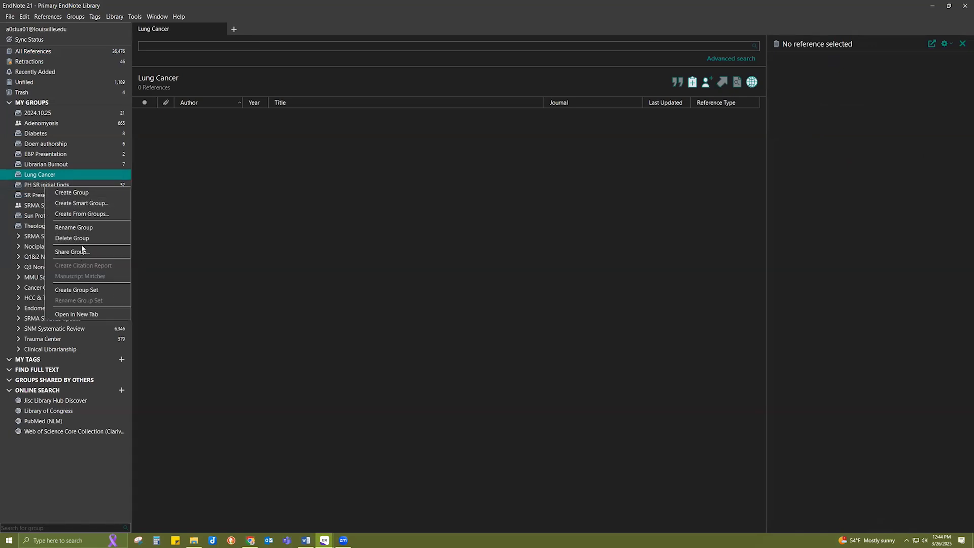
pyautogui.click(26, 41)
pyautogui.click(26, 42)
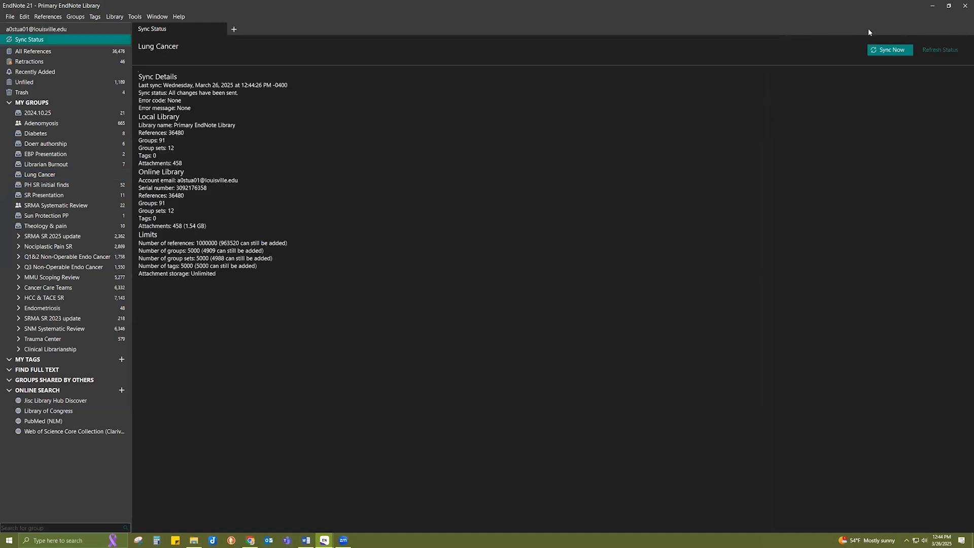
pyautogui.click(876, 52)
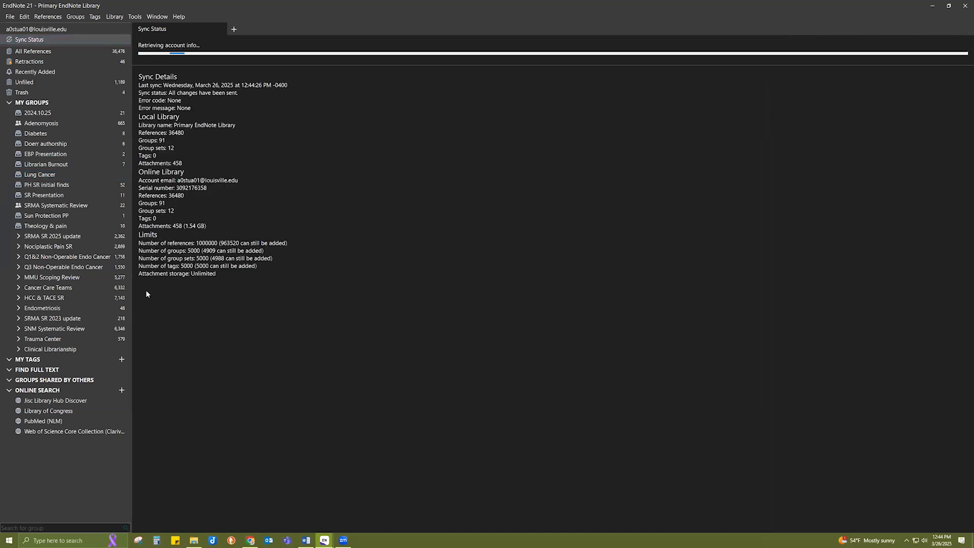
# Step: Open the sharing dialog for the Lung Cancer group
pyautogui.rightClick(44, 176)
pyautogui.click(38, 175)
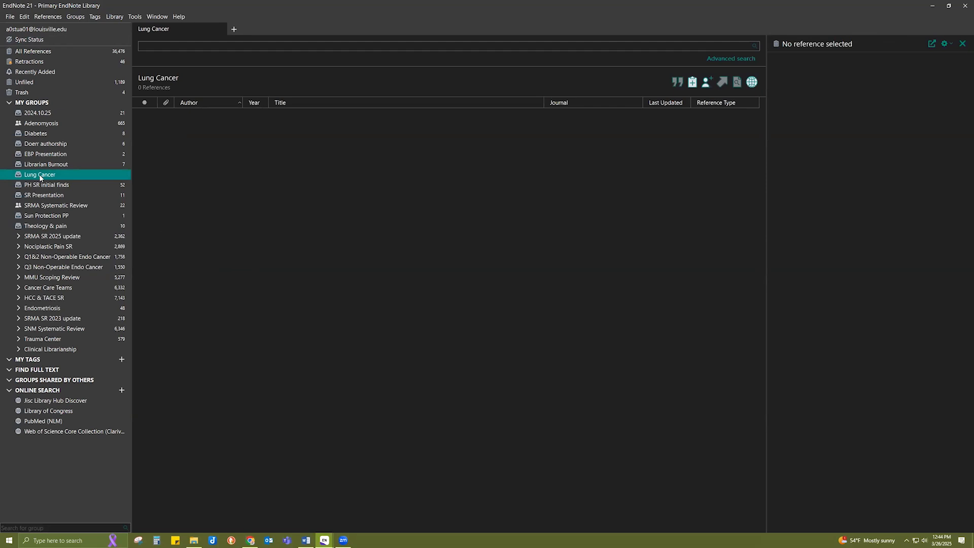
pyautogui.rightClick(41, 177)
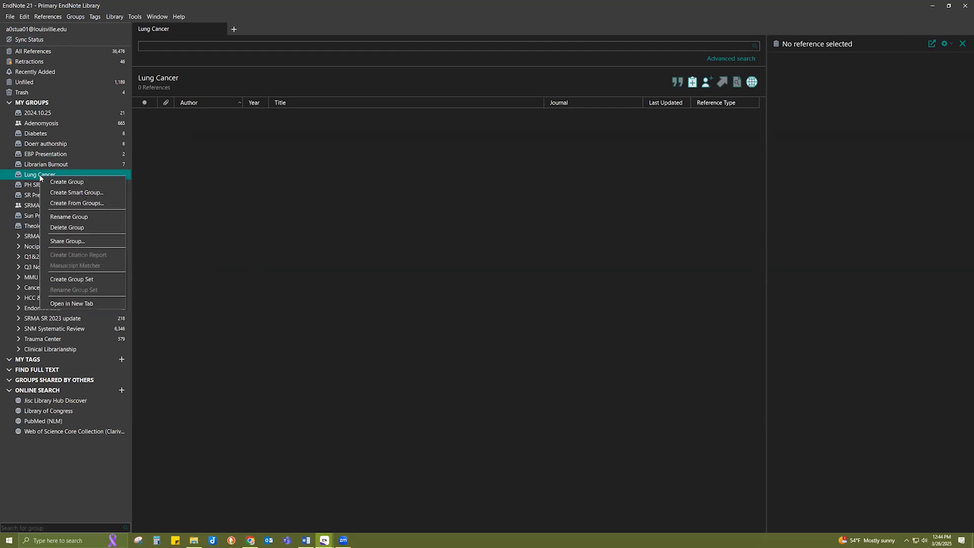
pyautogui.click(61, 242)
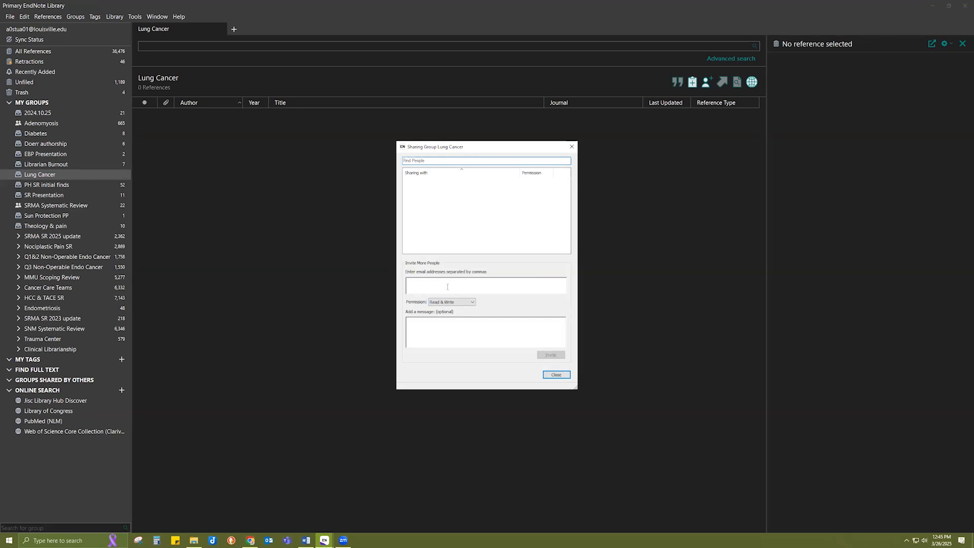
# Step: Examine the invitation fields and permission options for sharing the Lung Cancer group, and close the dialog without inviting anyone
pyautogui.click(447, 287)
pyautogui.click(447, 303)
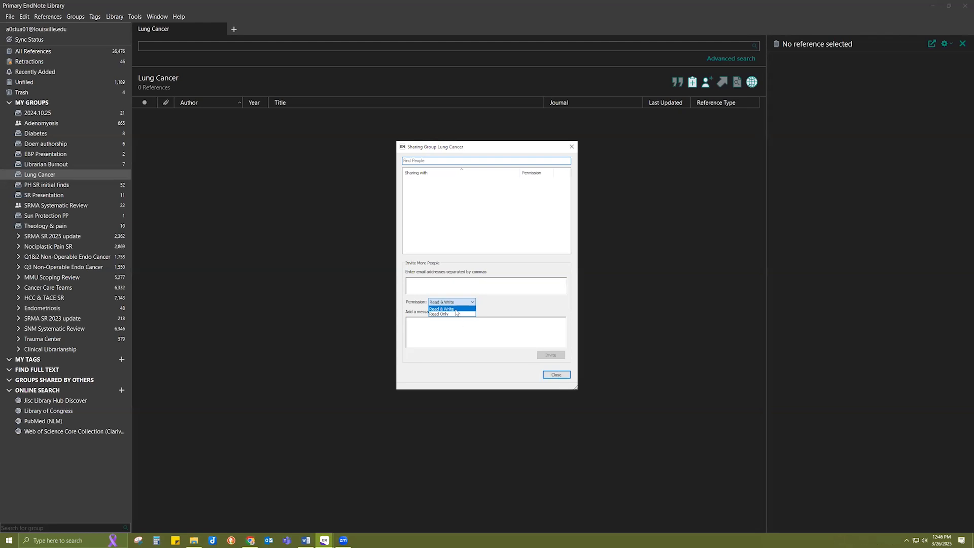
pyautogui.press('Down')
pyautogui.click(560, 380)
pyautogui.click(559, 376)
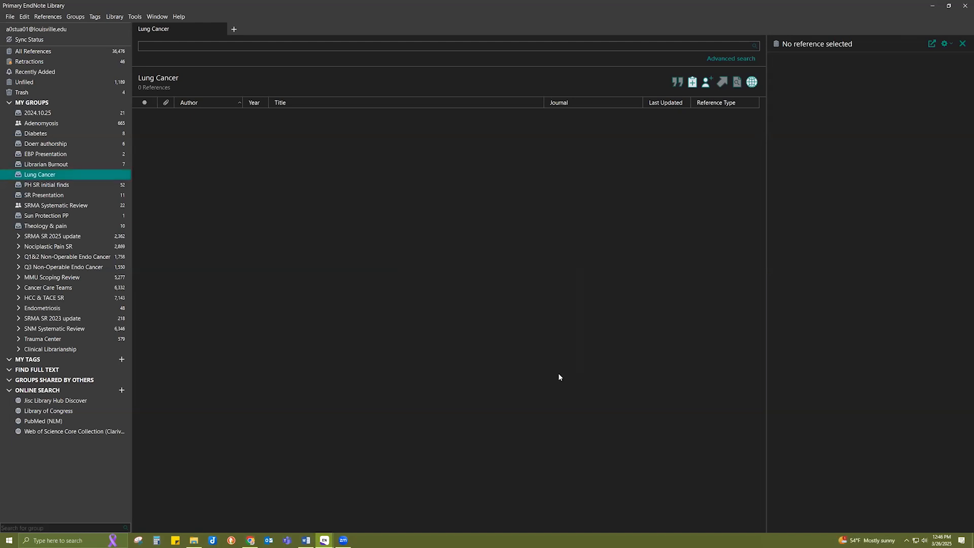
# Step: View the sharing options for the whole library, close them, and look at the actions available for the Lung Cancer group
pyautogui.click(9, 16)
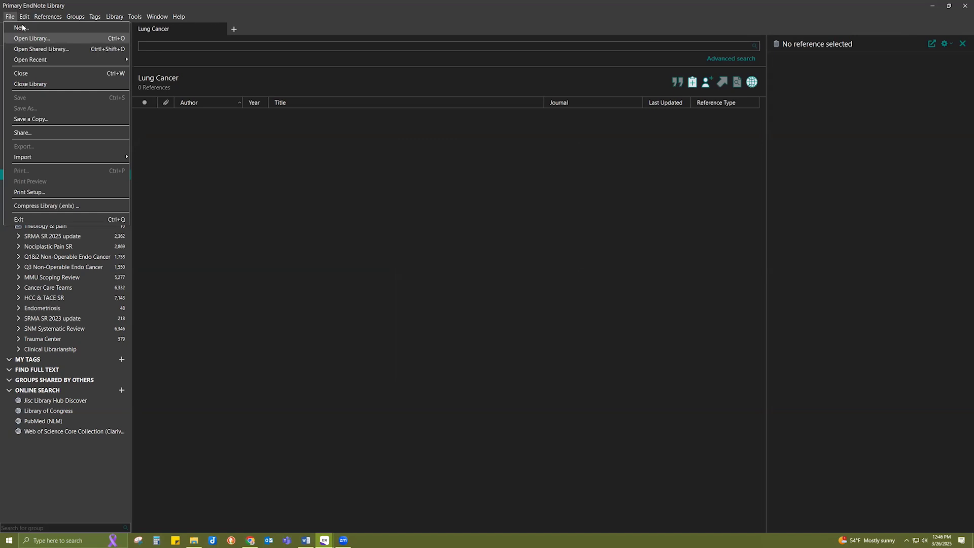
pyautogui.moveTo(27, 18)
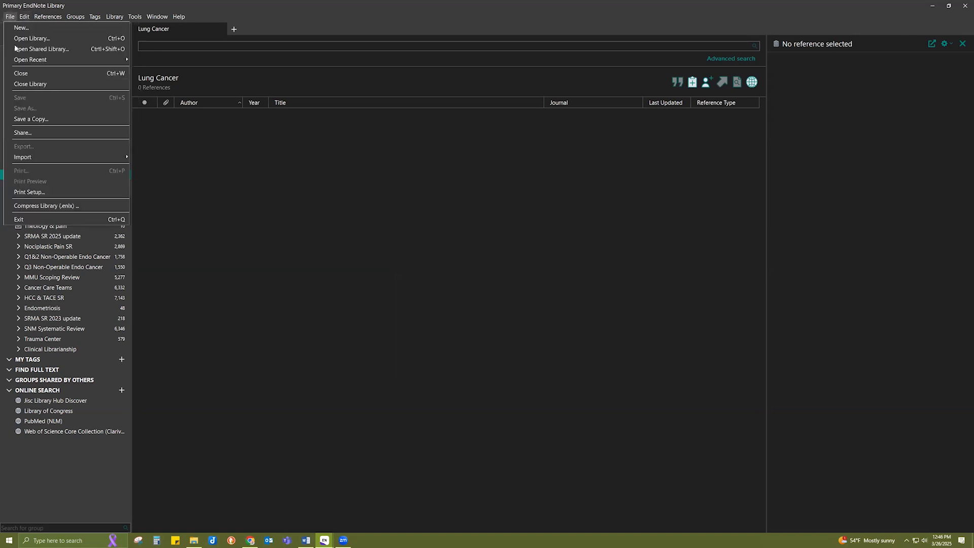
pyautogui.click(18, 134)
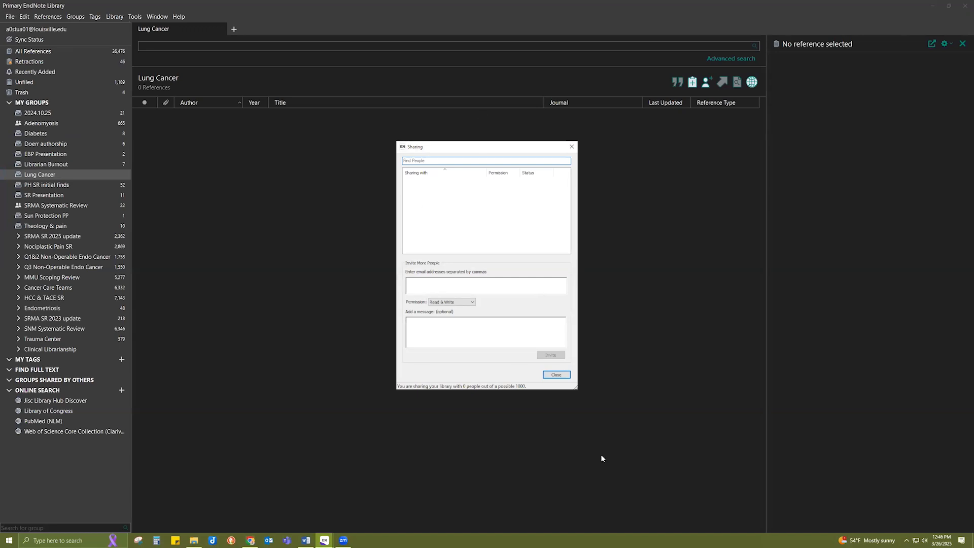
pyautogui.click(556, 375)
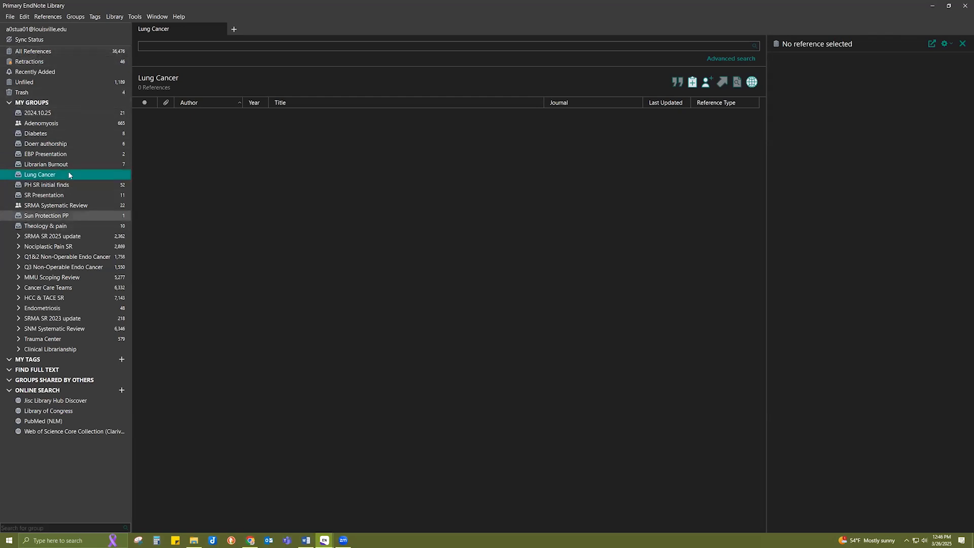
pyautogui.rightClick(49, 178)
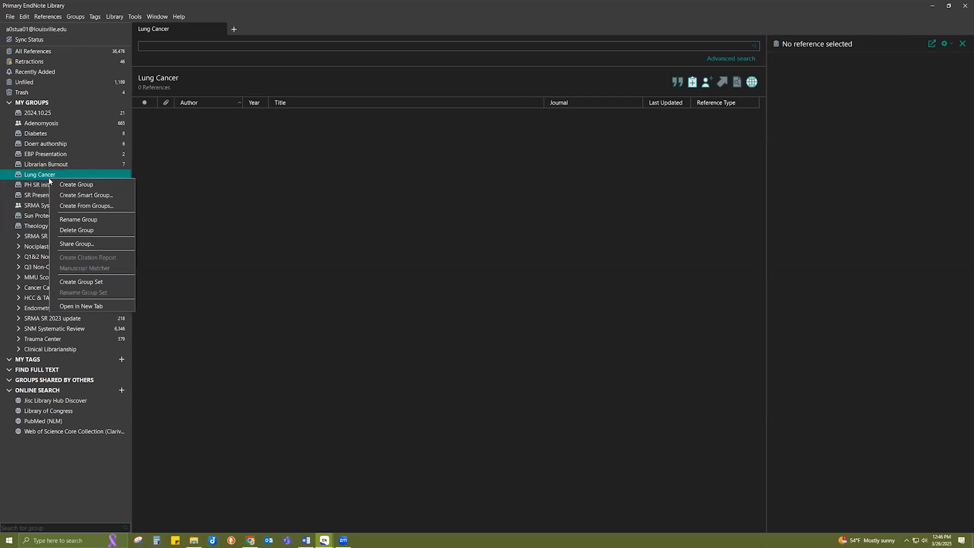
pyautogui.press('Escape')
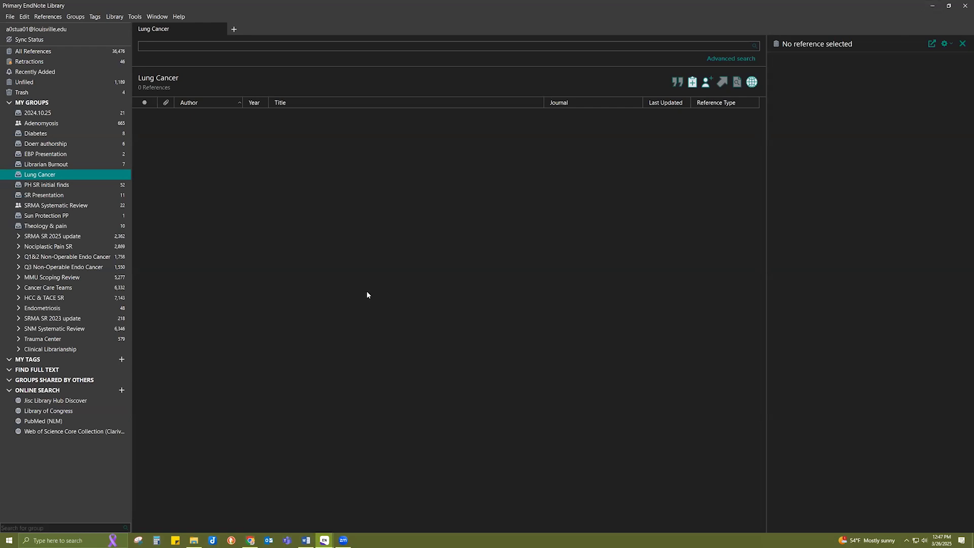
# Step: Run Find Duplicates on All References, view the comparison of the first duplicate pair, and close it without resolving any
pyautogui.click(112, 17)
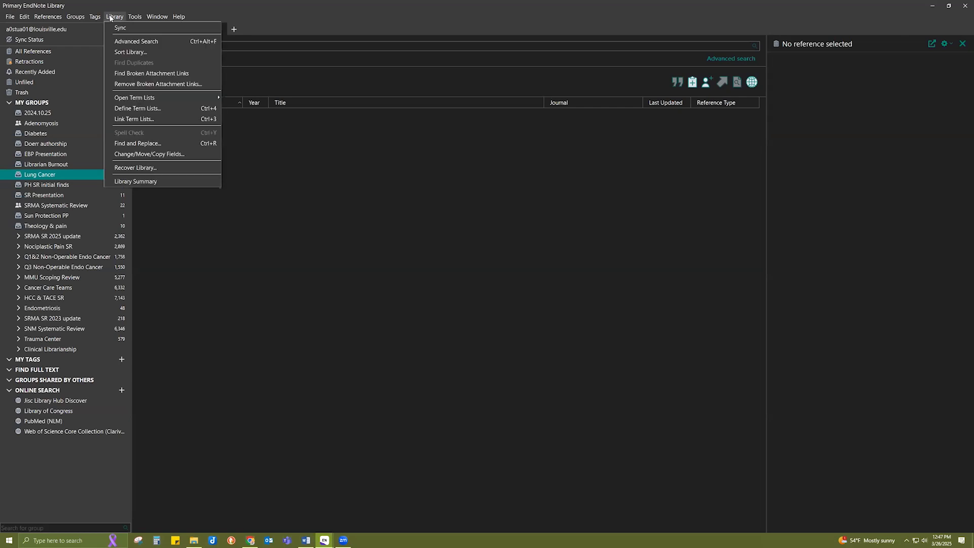
pyautogui.click(30, 51)
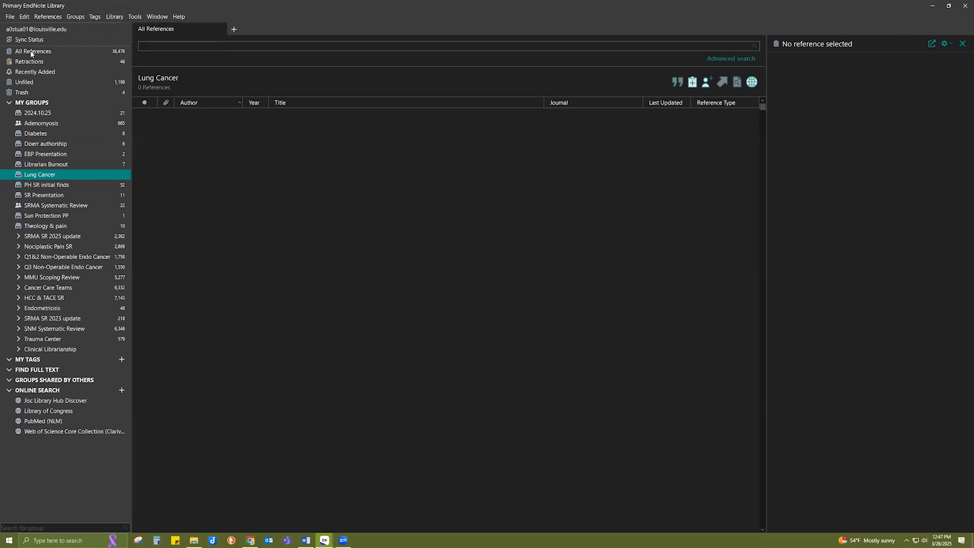
pyautogui.click(115, 17)
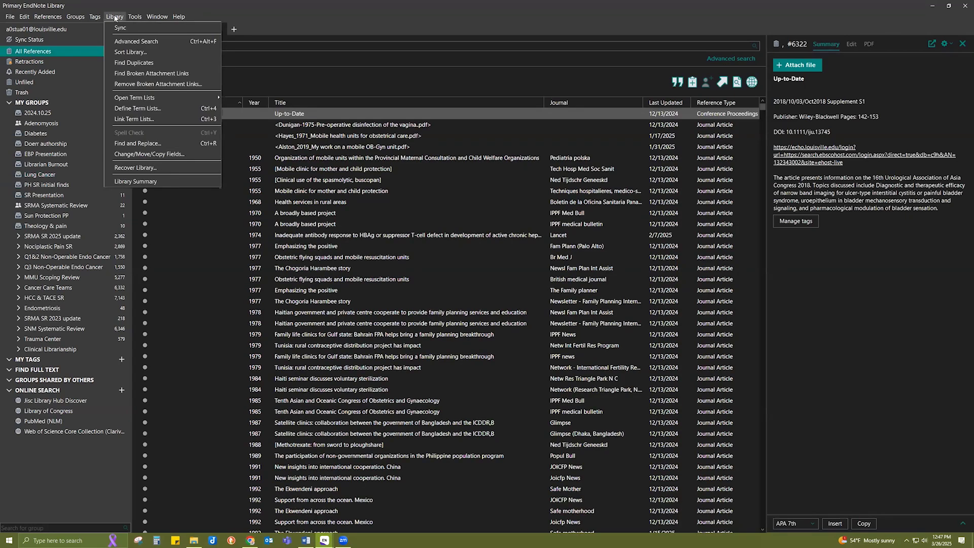
pyautogui.click(135, 64)
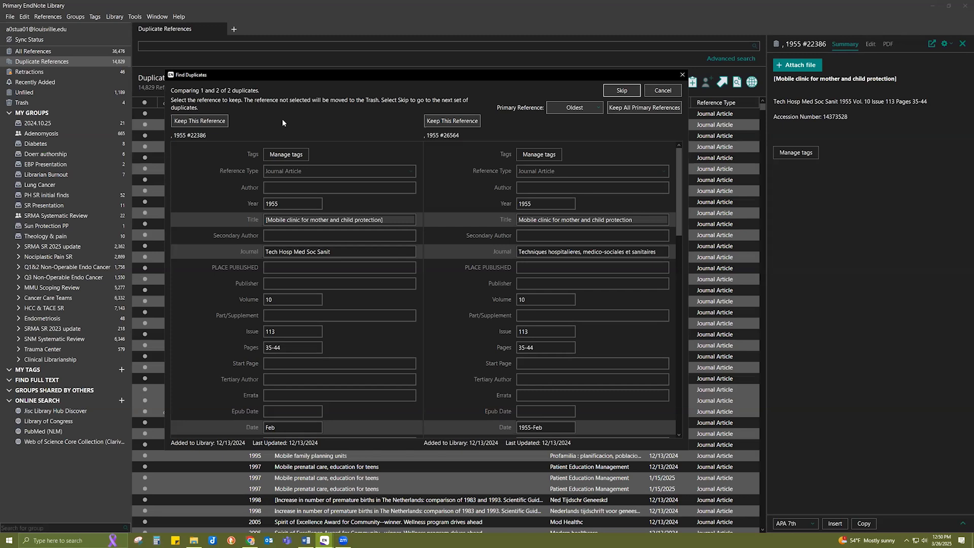
pyautogui.click(682, 75)
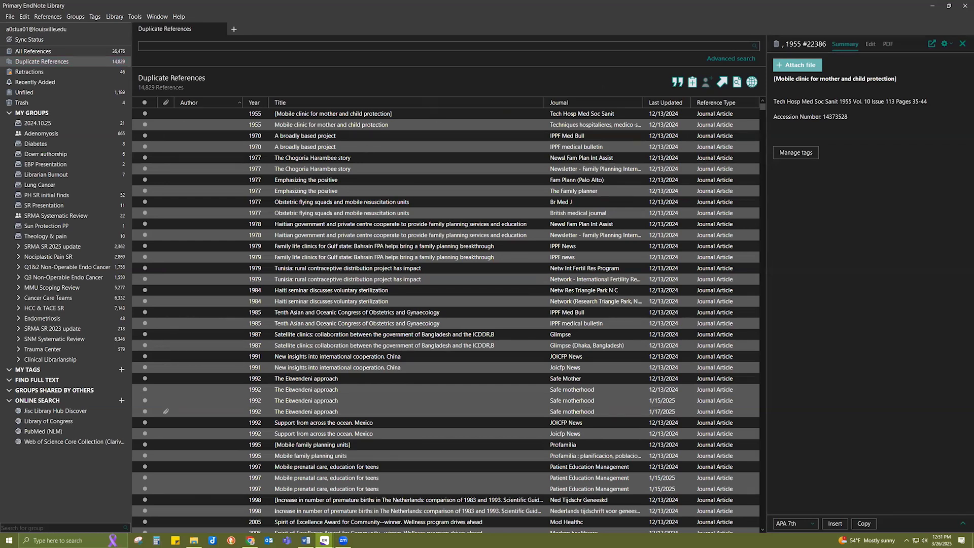
# Step: Switch to the browser and open the bookmarked Clarivate article on using shared groups with Cite While You Write
pyautogui.click(932, 5)
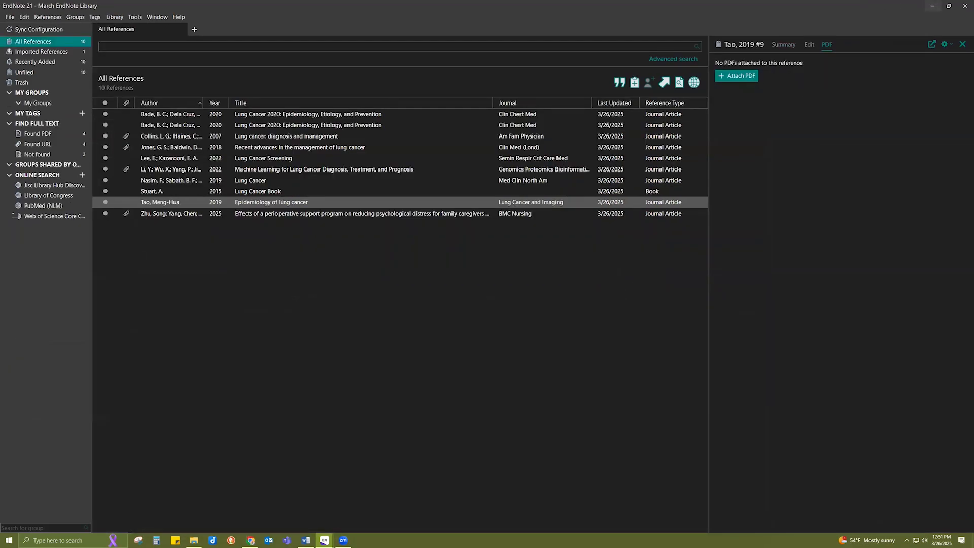
pyautogui.click(932, 6)
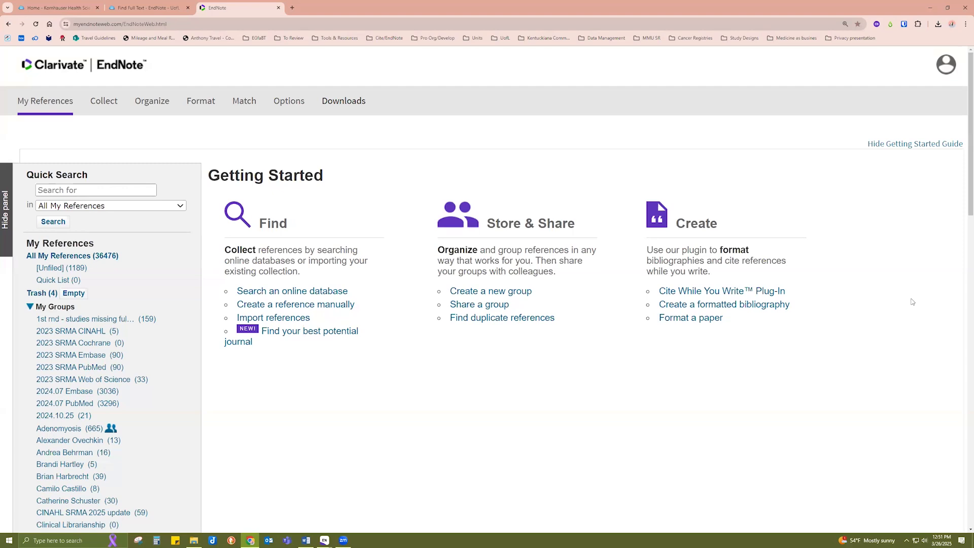
pyautogui.click(292, 8)
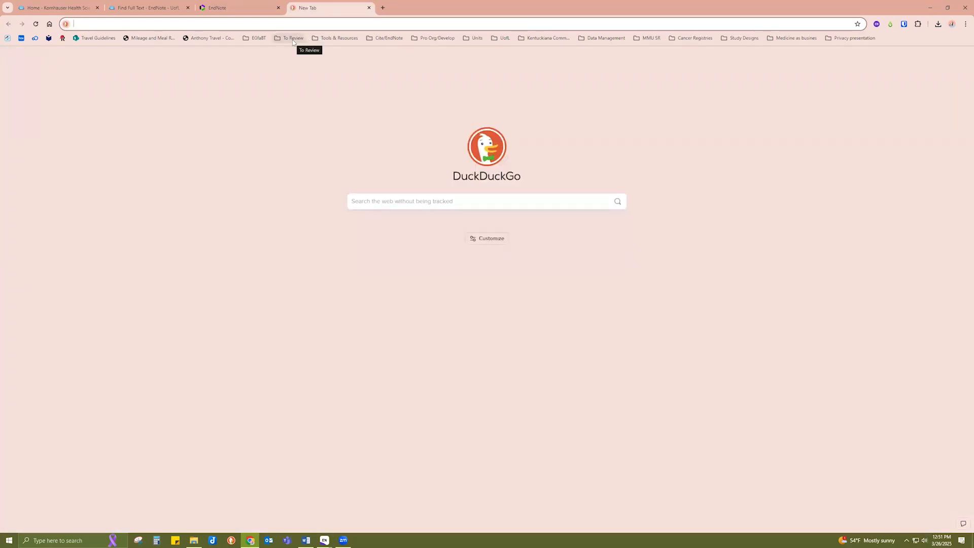
pyautogui.click(386, 38)
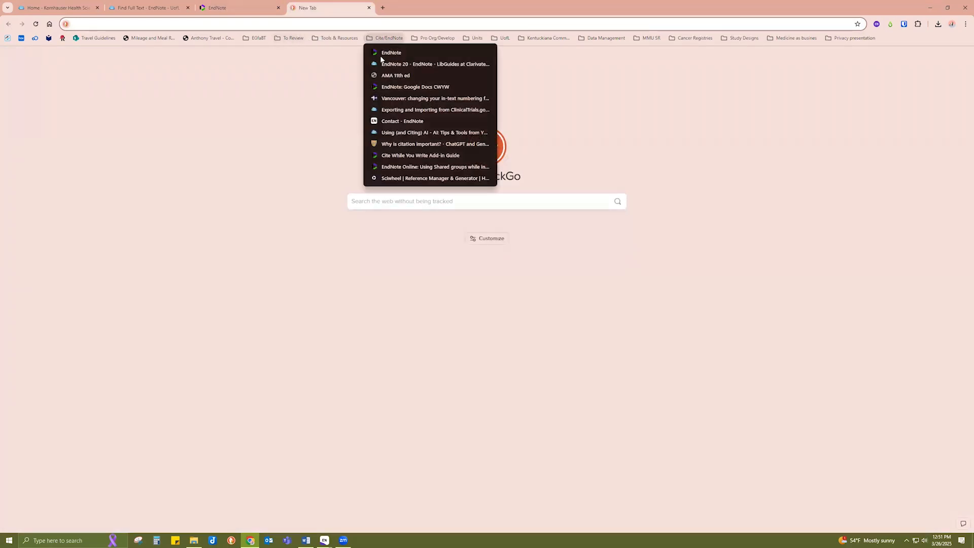
pyautogui.click(411, 166)
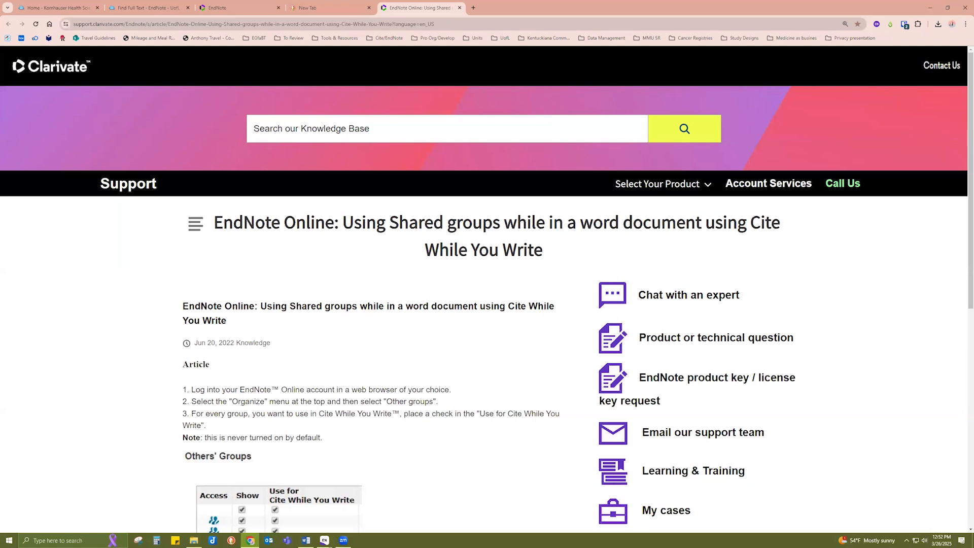
# Step: Switch to the blank Word document, write "The first sentence." and look at the available EndNote citation styles
pyautogui.click(931, 8)
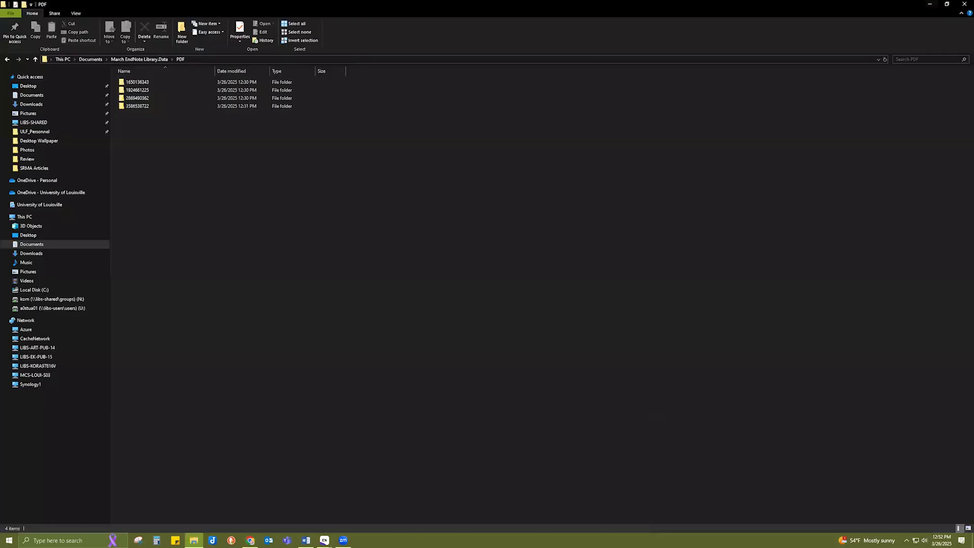
pyautogui.click(929, 4)
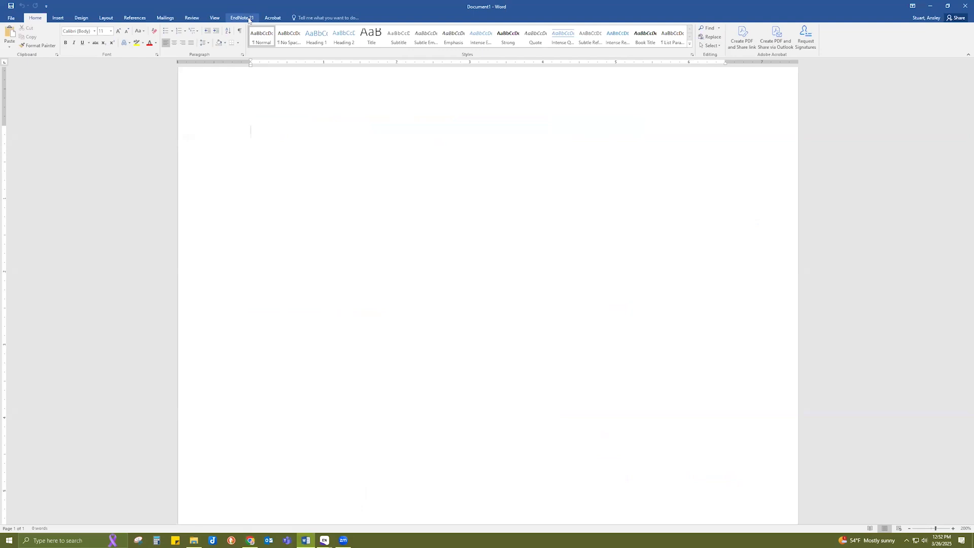
pyautogui.click(242, 18)
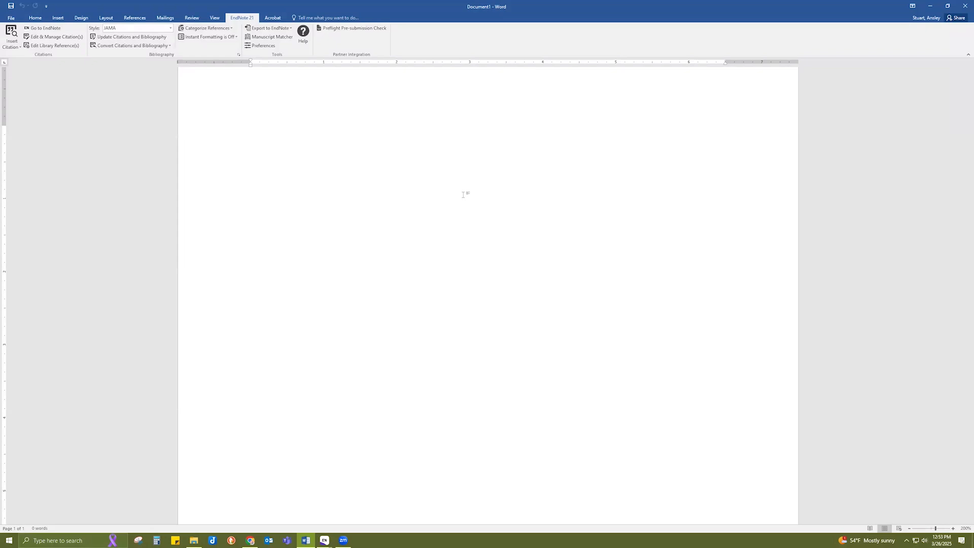
pyautogui.write('The first sentence.')
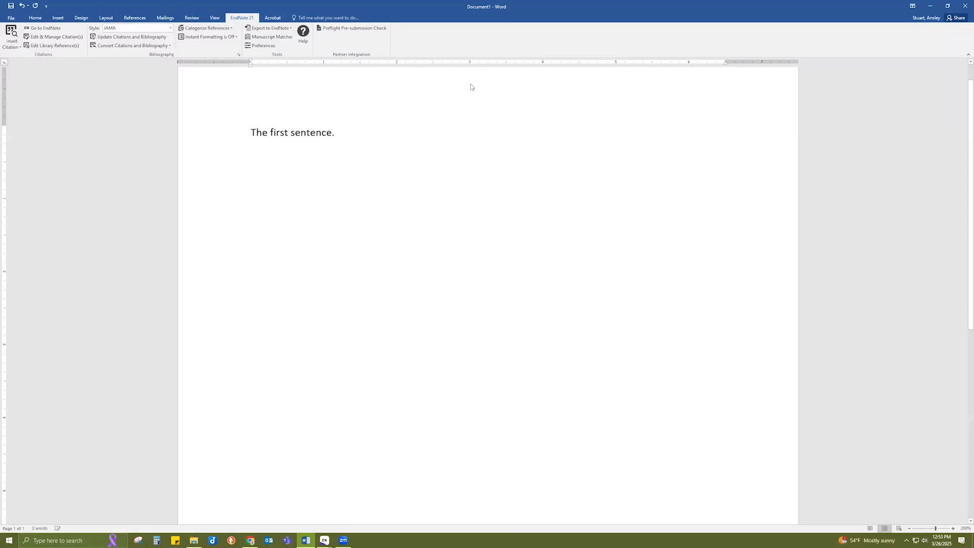
pyautogui.click(170, 29)
pyautogui.click(512, 119)
# Step: Search the libraries for "lung cancer" and cite the 2023 article on multidisciplinary care of hereditary hemorrhagic telangiectasia after the first sentence
pyautogui.click(15, 47)
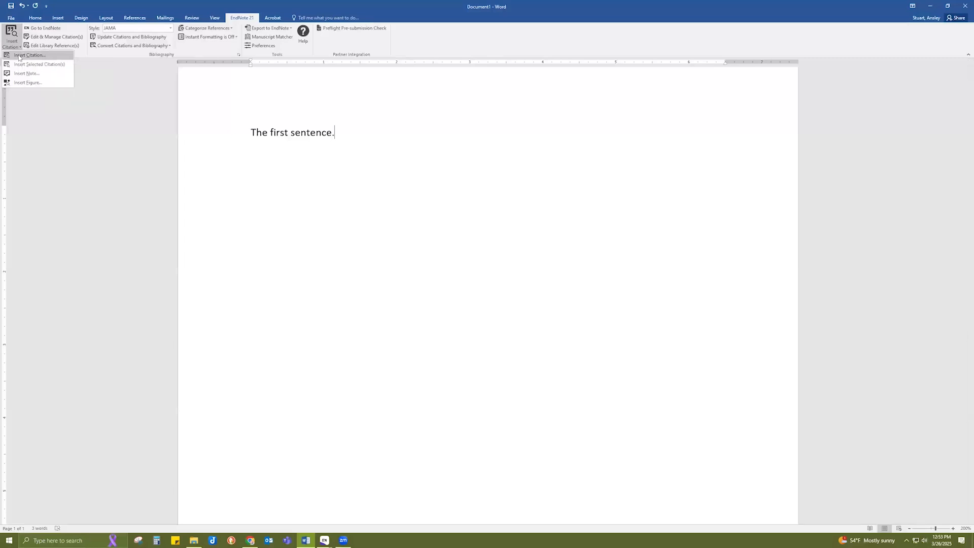
pyautogui.click(18, 55)
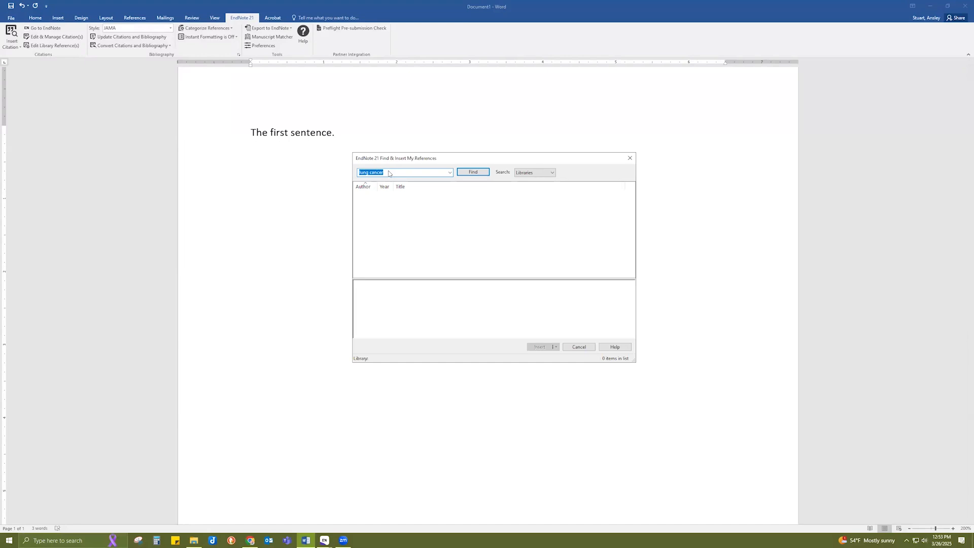
pyautogui.press('Return')
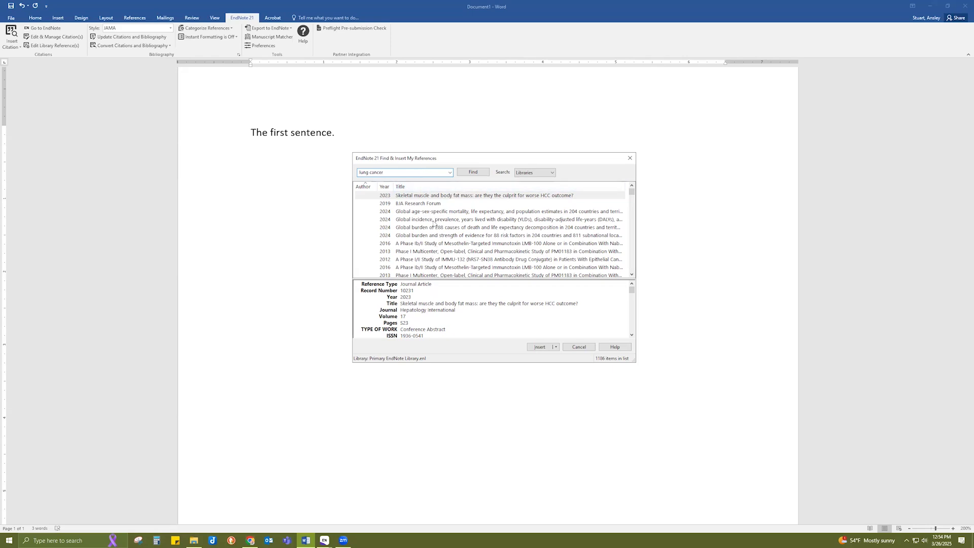
pyautogui.click(551, 174)
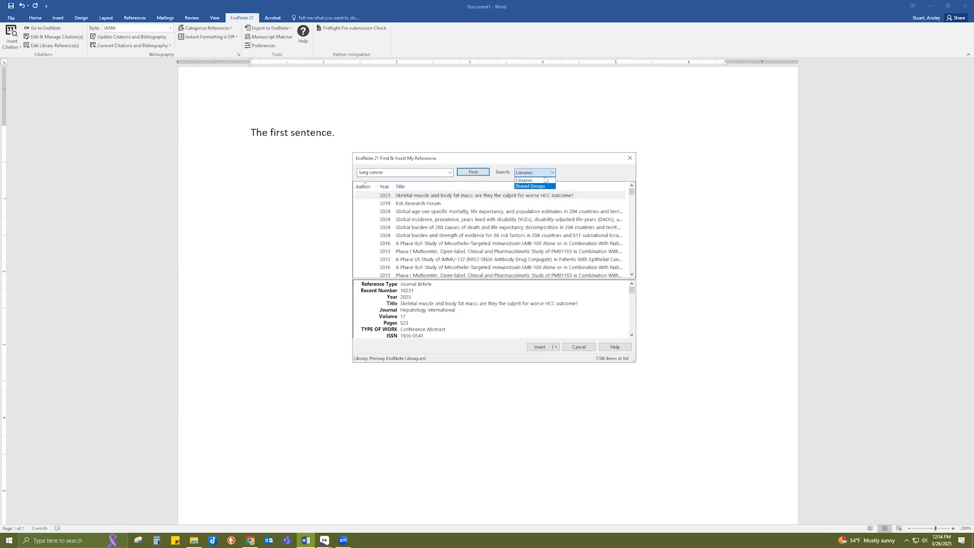
pyautogui.click(574, 167)
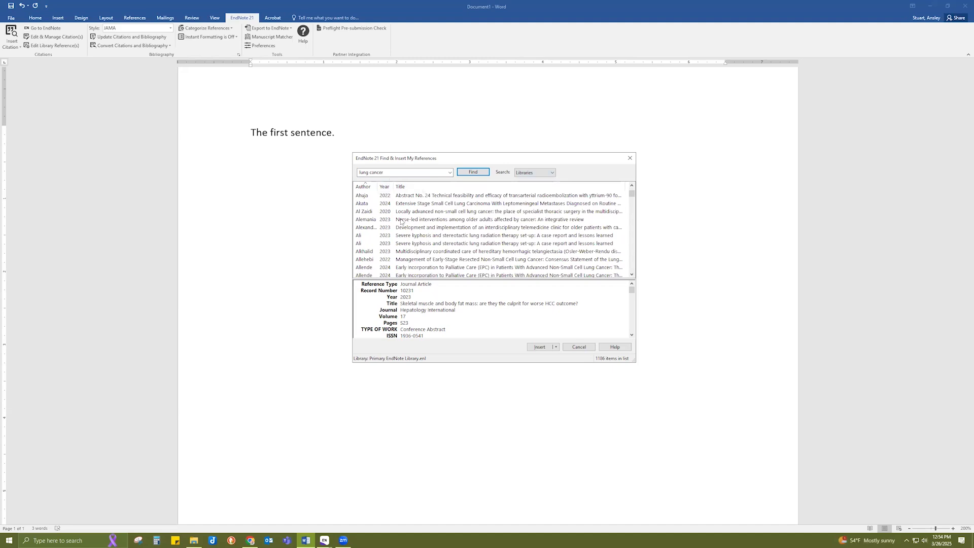
pyautogui.click(428, 250)
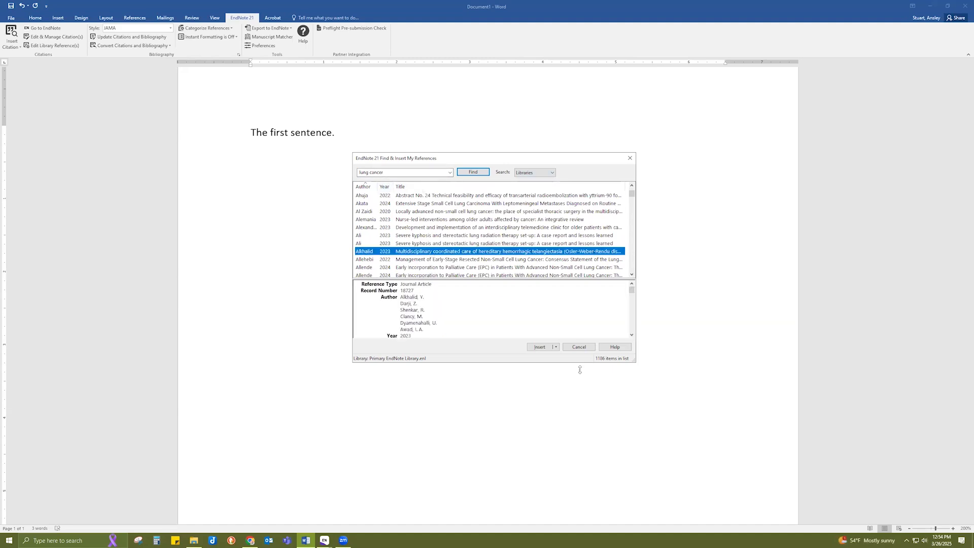
pyautogui.click(541, 347)
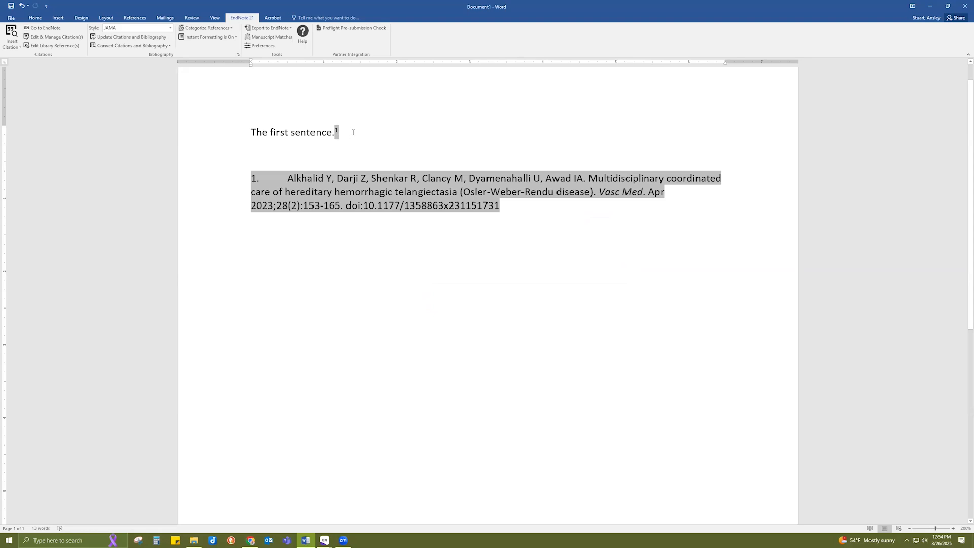
# Step: Change the citation style to APA 7th and write "The second sentence." after the first citation
pyautogui.click(170, 29)
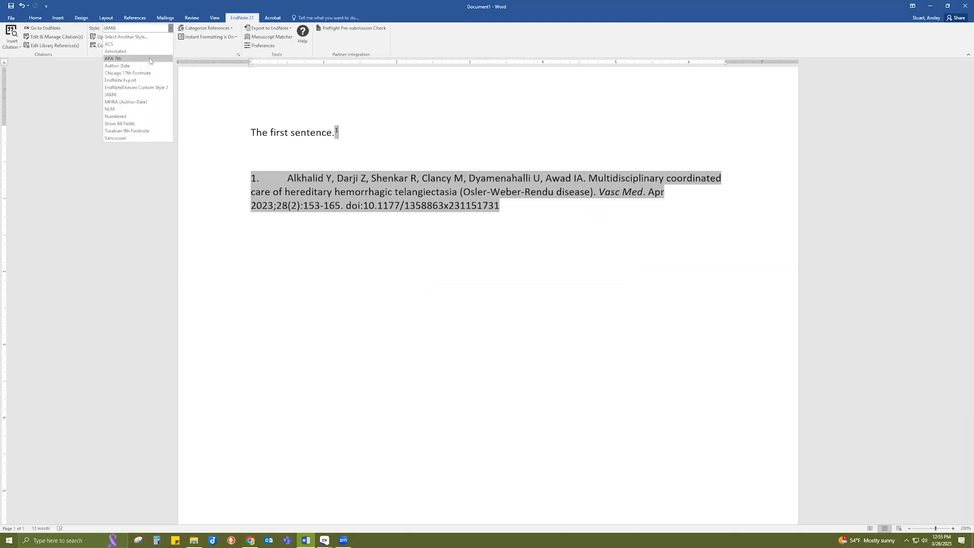
pyautogui.click(150, 59)
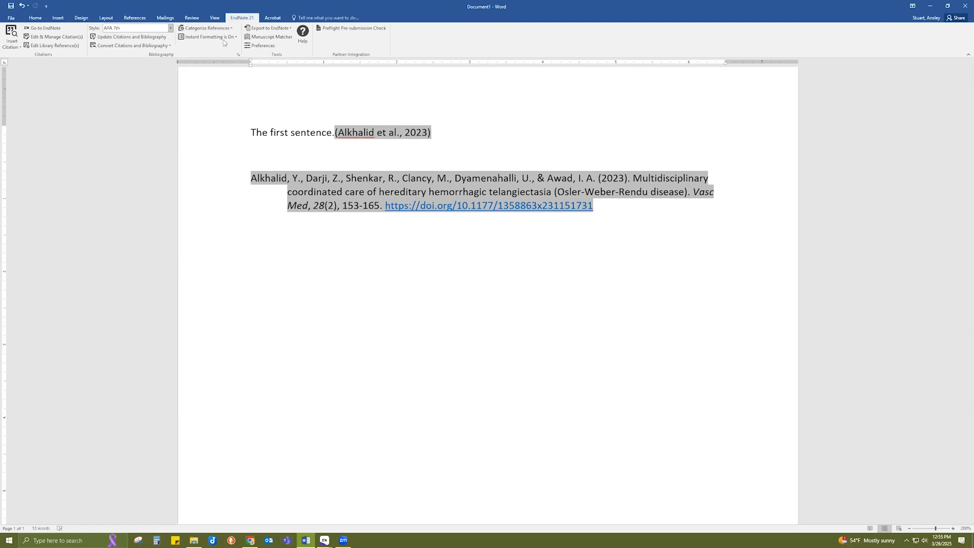
pyautogui.write('The secod sentence.')
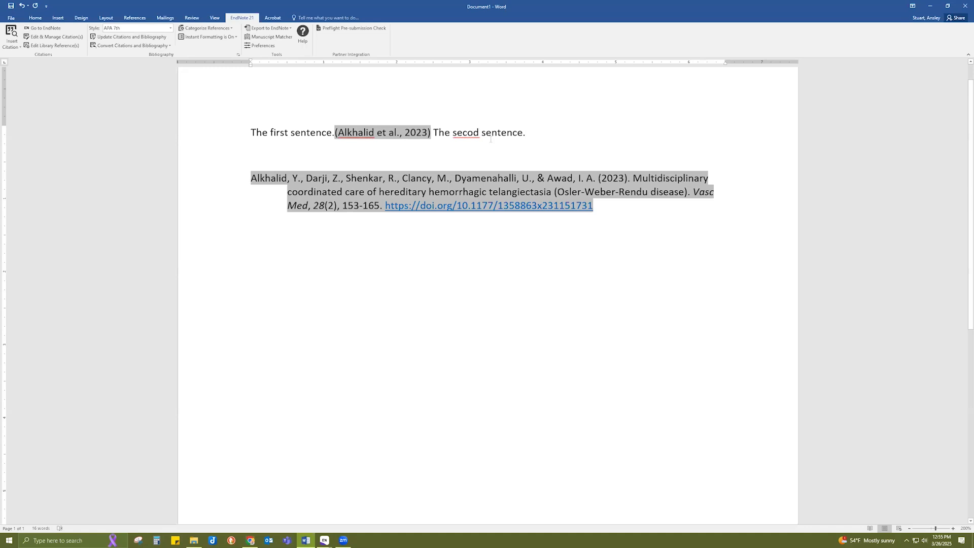
pyautogui.write('n')
pyautogui.press('End')
# Step: Cite the selected reference "Epidemiology of lung cancer" after the second sentence, and check the open EndNote libraries for the current selection
pyautogui.click(12, 43)
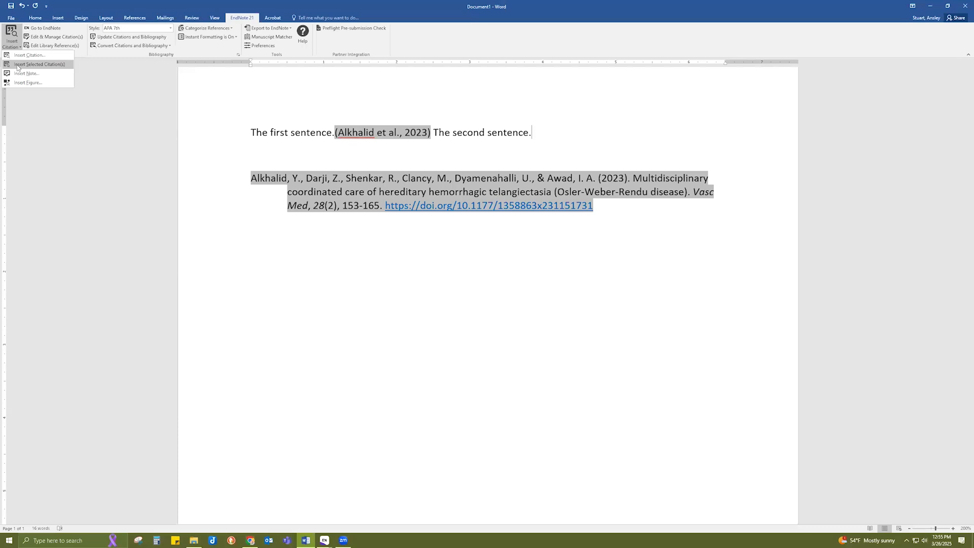
pyautogui.click(17, 66)
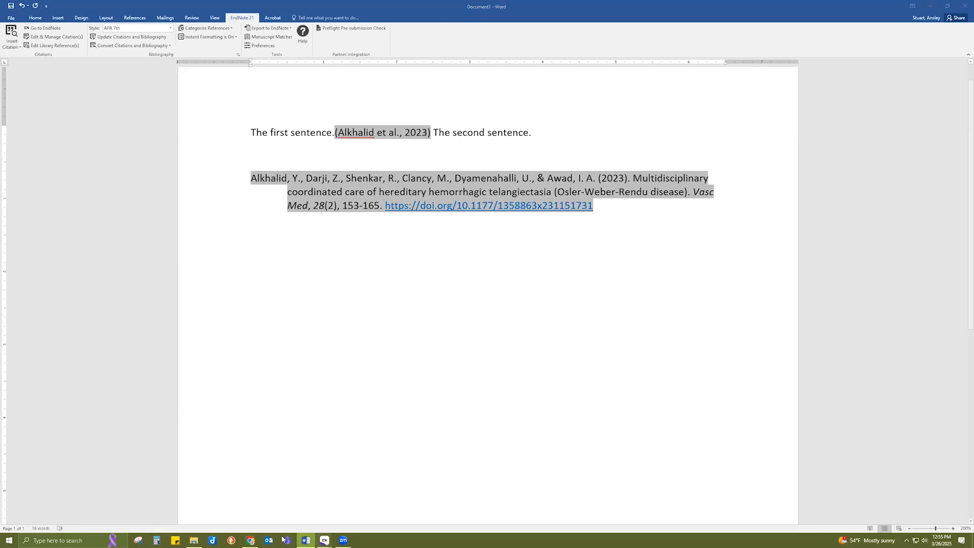
pyautogui.click(324, 540)
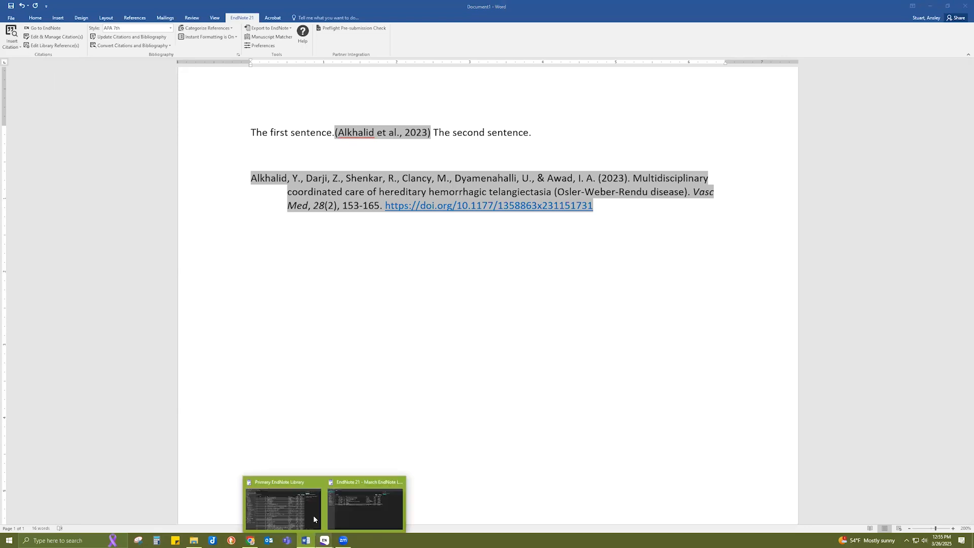
pyautogui.click(313, 515)
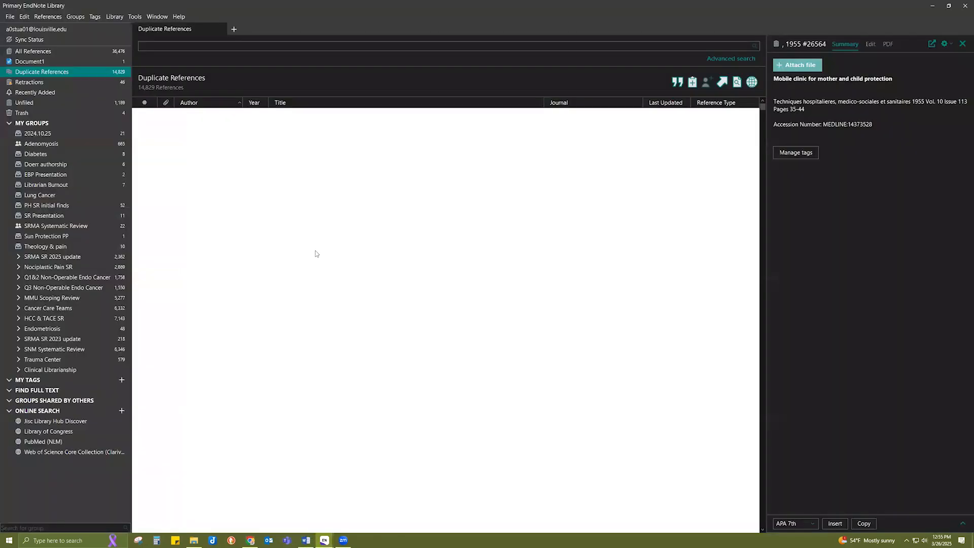
pyautogui.click(221, 124)
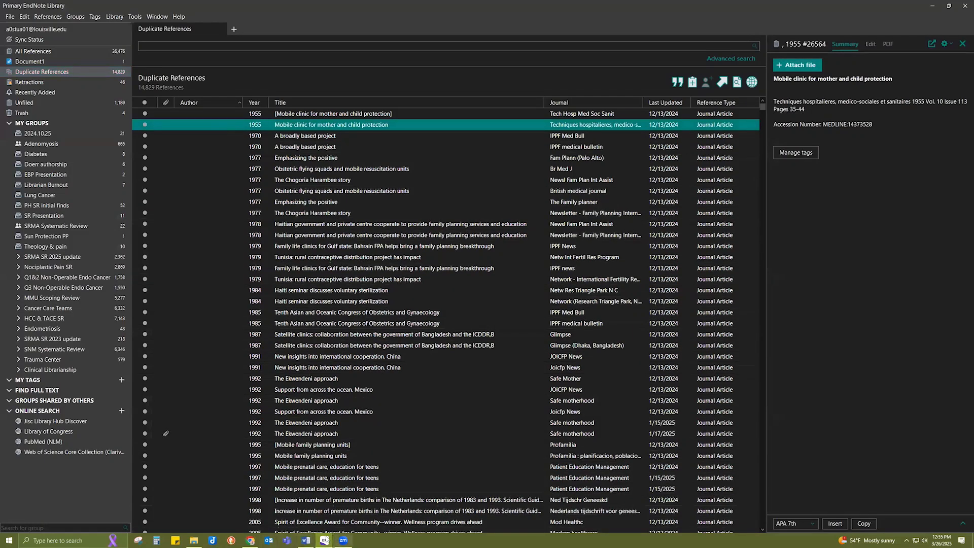
pyautogui.click(306, 540)
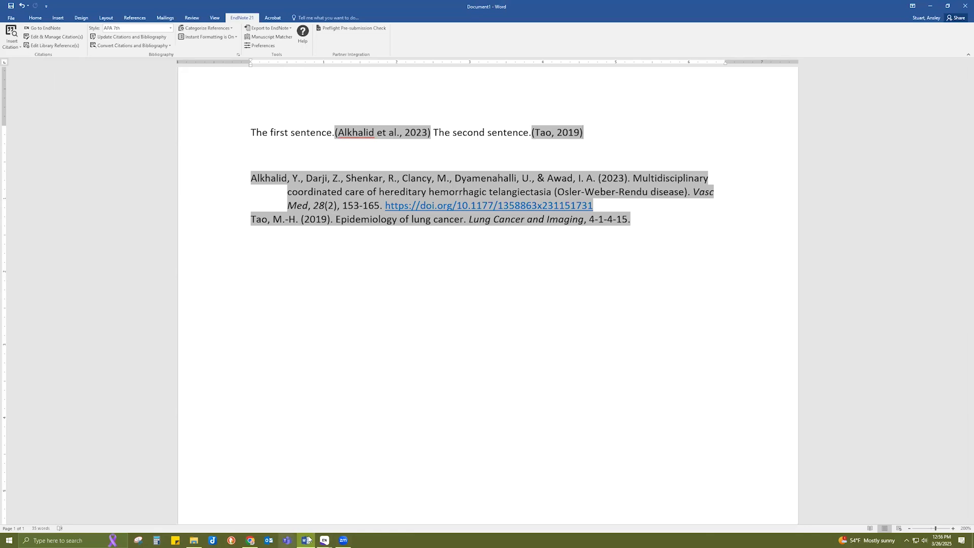
pyautogui.moveTo(325, 540)
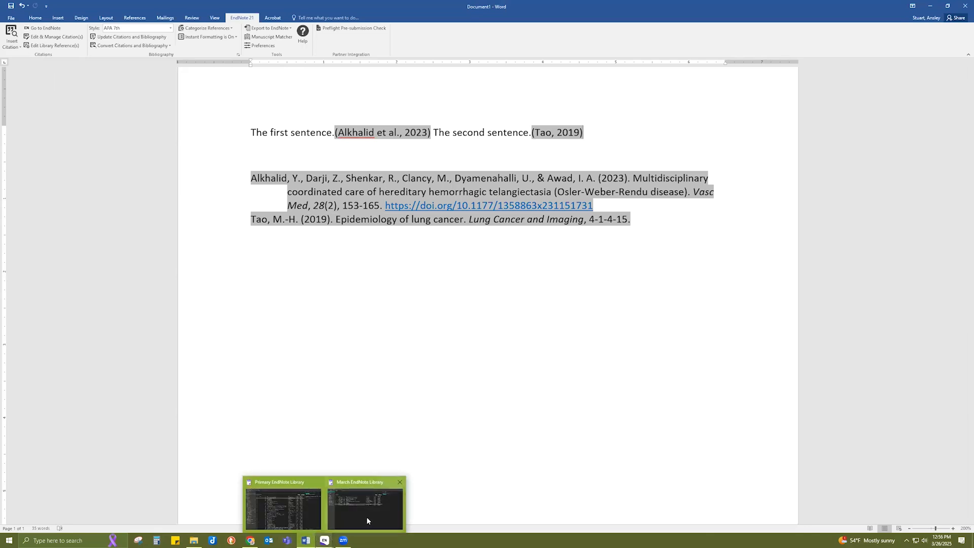
pyautogui.click(11, 46)
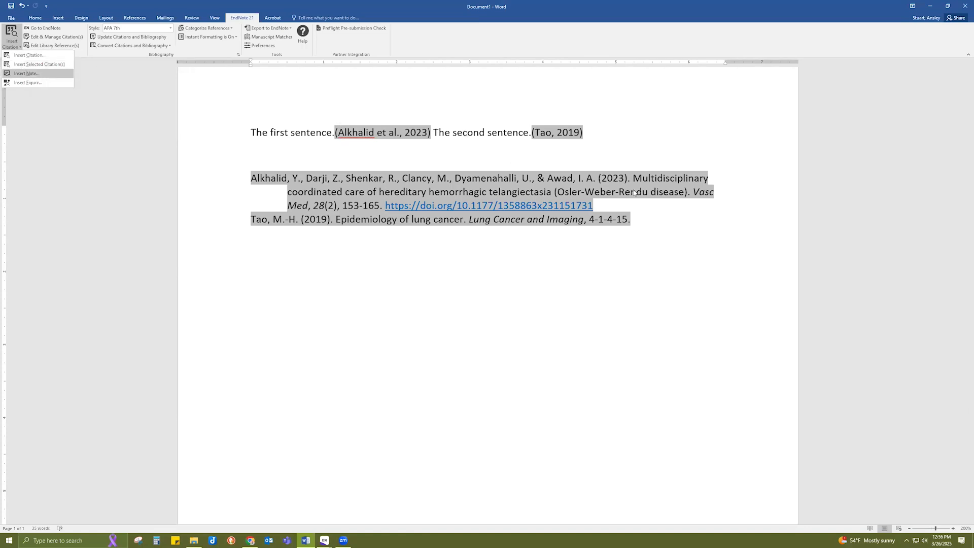
pyautogui.click(51, 59)
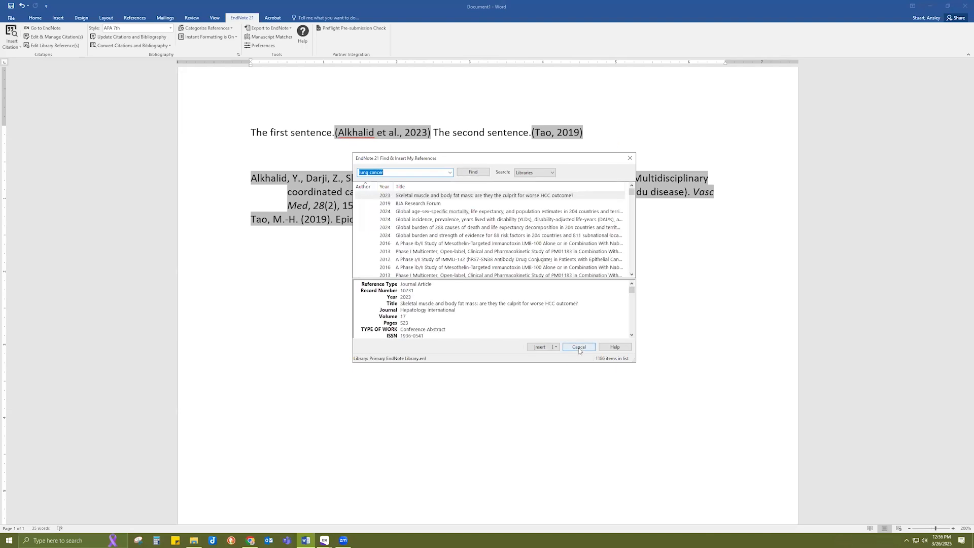
pyautogui.click(630, 159)
# Step: Write "The third sentence." and cite the 2023 skeletal muscle and body fat mass abstract together with the 2013 PM01183 Phase I study after it
pyautogui.write('The')
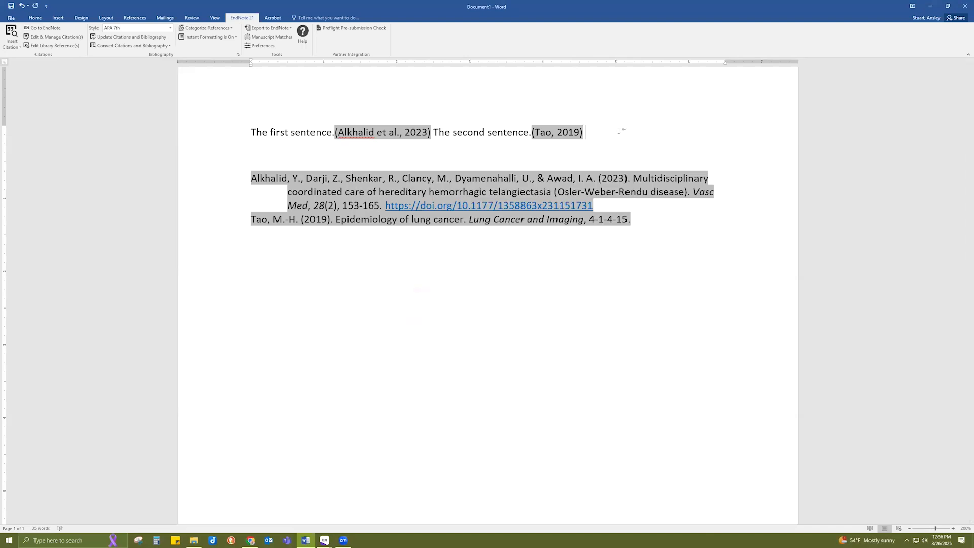
pyautogui.write(' third sentence.')
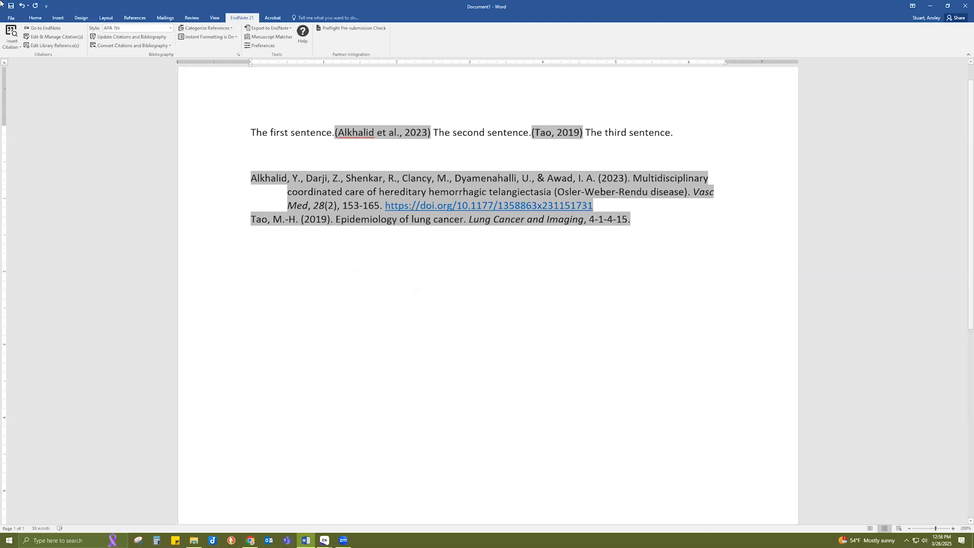
pyautogui.click(21, 48)
pyautogui.click(28, 55)
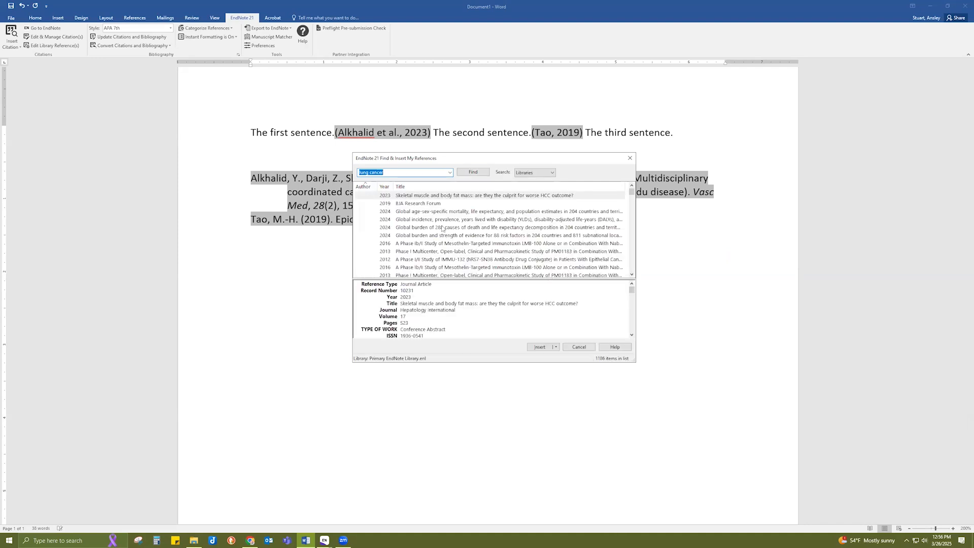
pyautogui.click(426, 197)
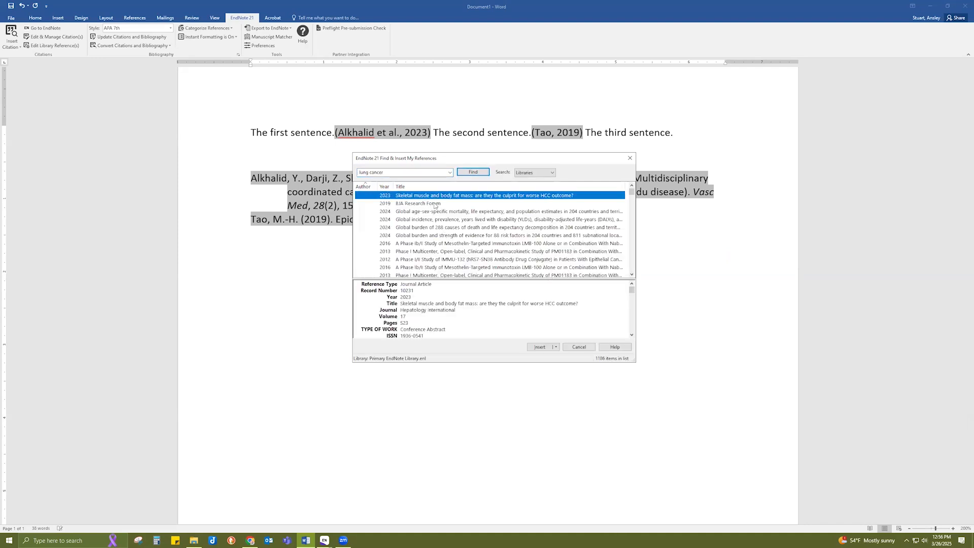
pyautogui.keyDown('ctrl'); pyautogui.click(432, 252); pyautogui.keyUp('ctrl')
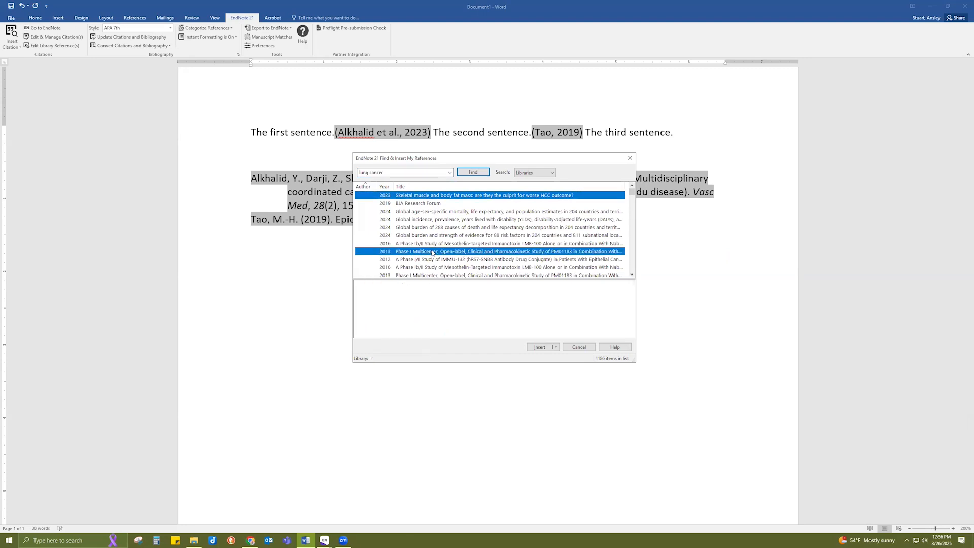
pyautogui.click(542, 347)
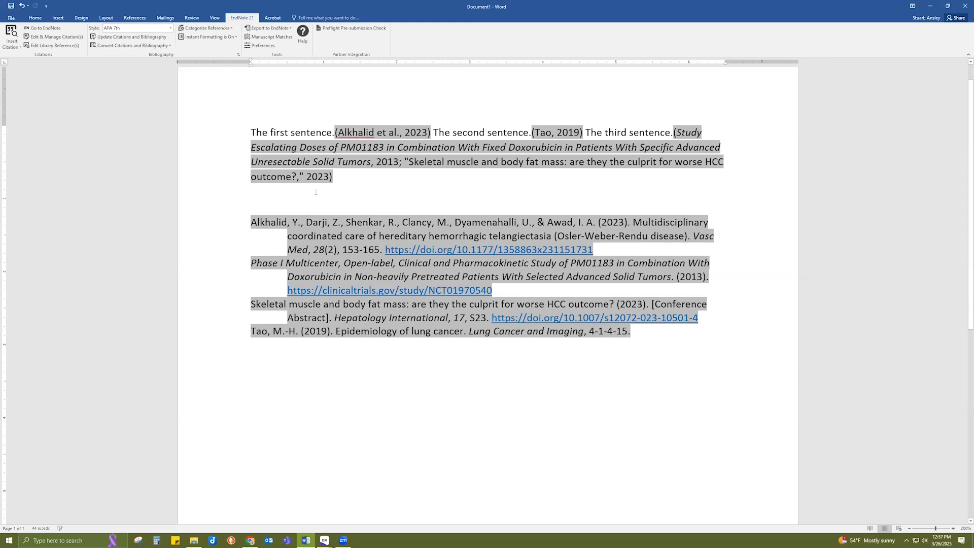
# Step: Write "The fourth sentence." and remove the 2013 PM01183 study from the grouped citation after the third sentence
pyautogui.hotkey('ctrl', 'z')
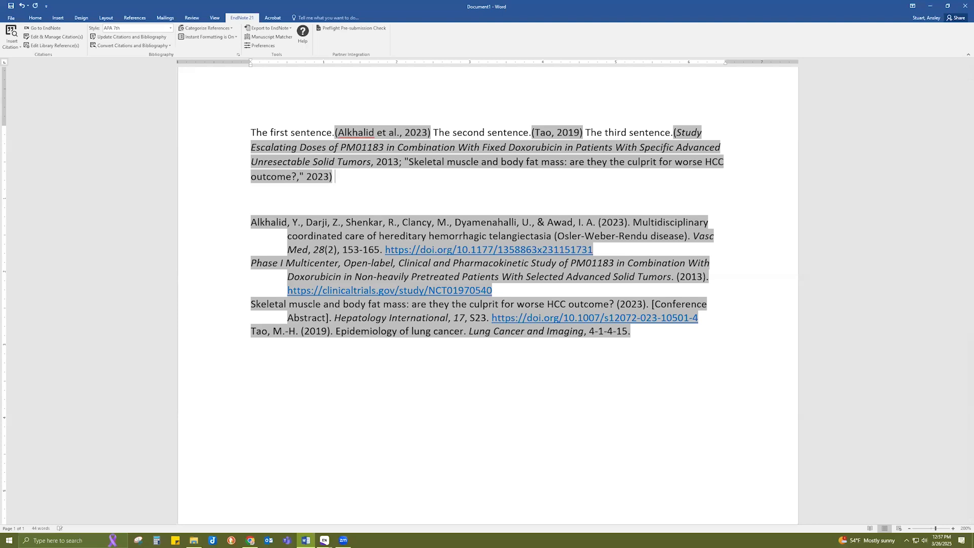
pyautogui.write('The fourth sentence.')
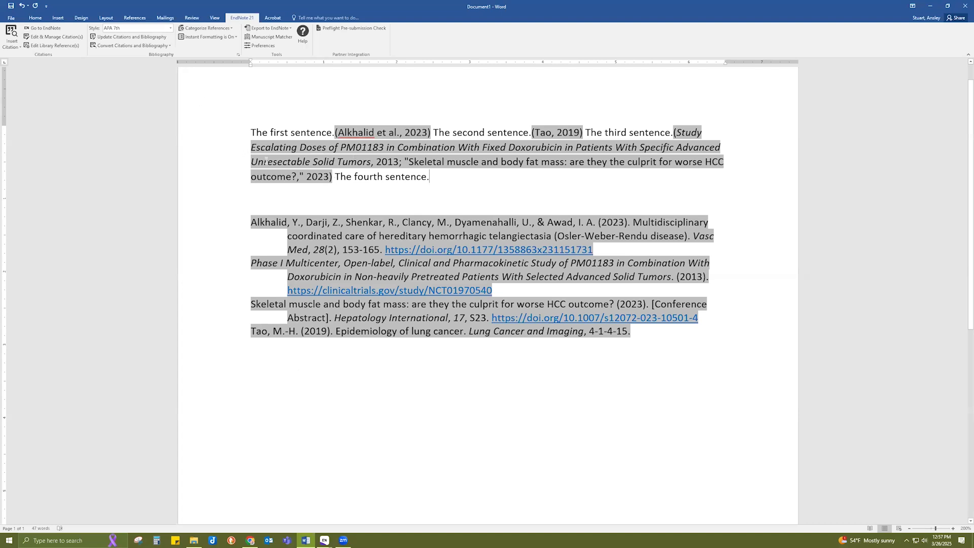
pyautogui.click(50, 37)
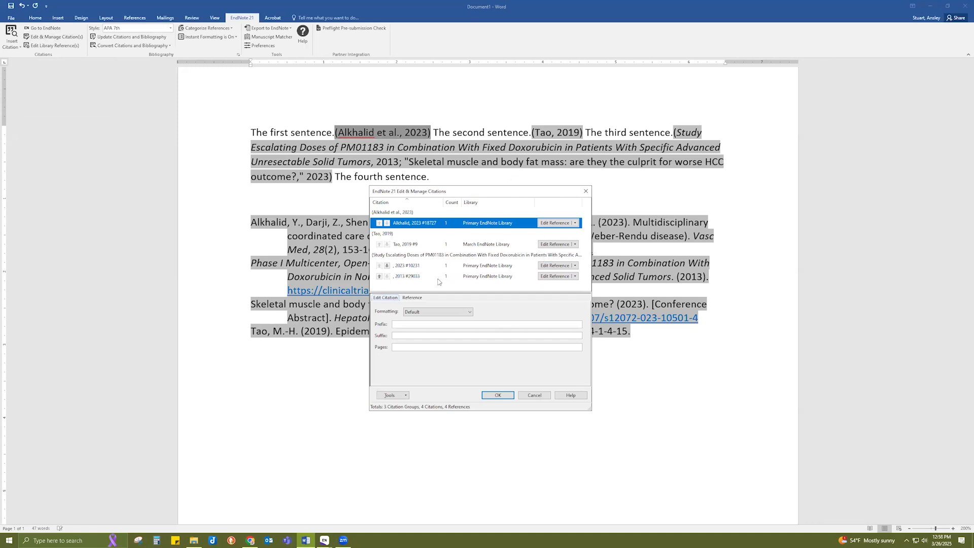
pyautogui.click(484, 277)
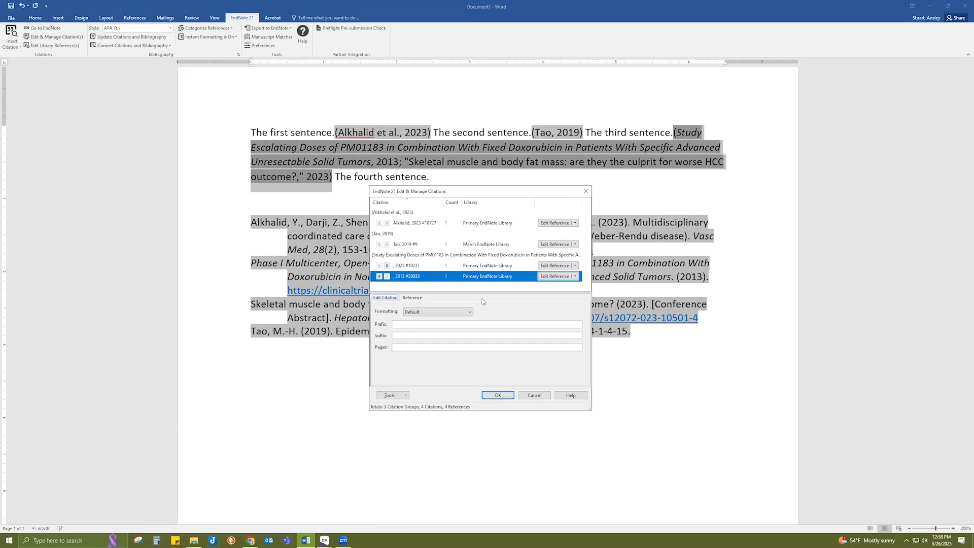
pyautogui.click(576, 276)
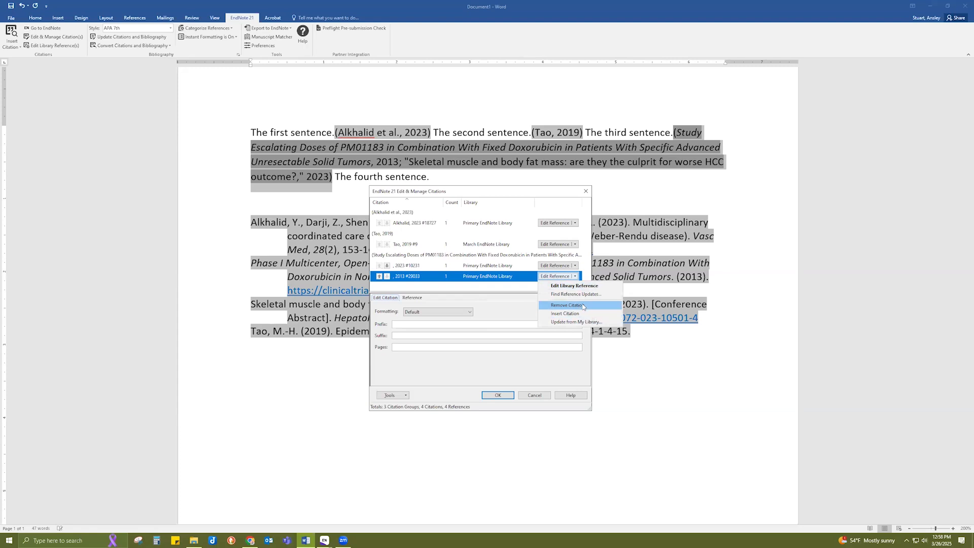
pyautogui.click(583, 306)
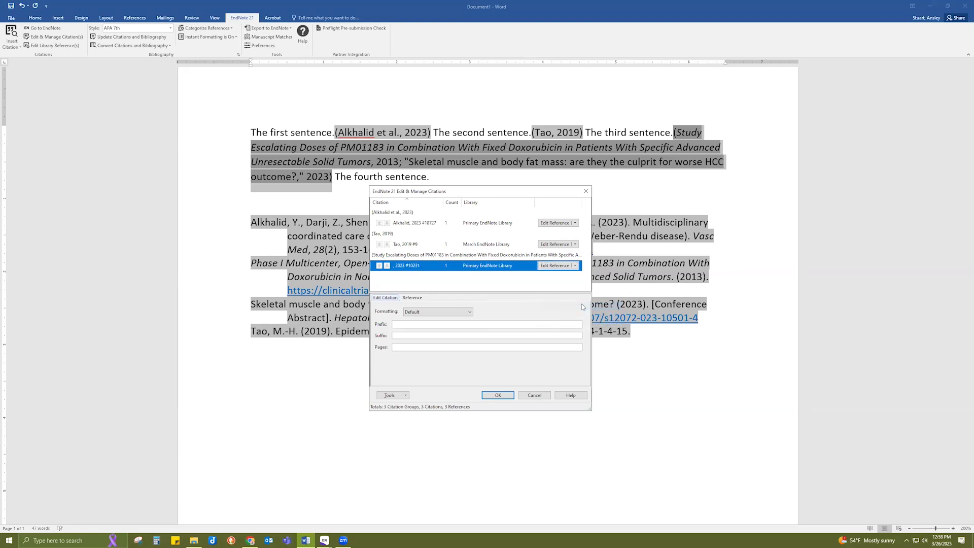
pyautogui.click(505, 395)
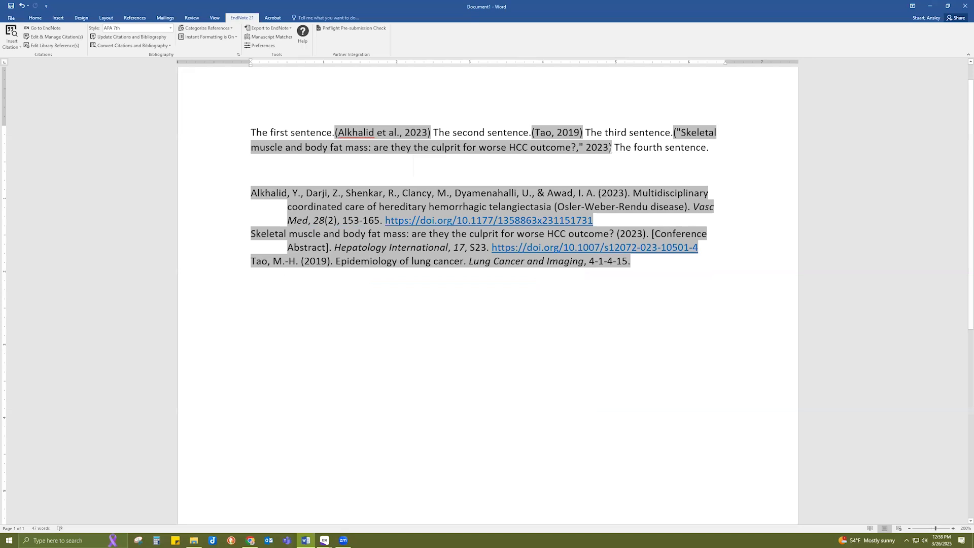
# Step: Set the formatting of the 2023 skeletal muscle and body fat mass citation to Show Only in Bibliography
pyautogui.click(55, 37)
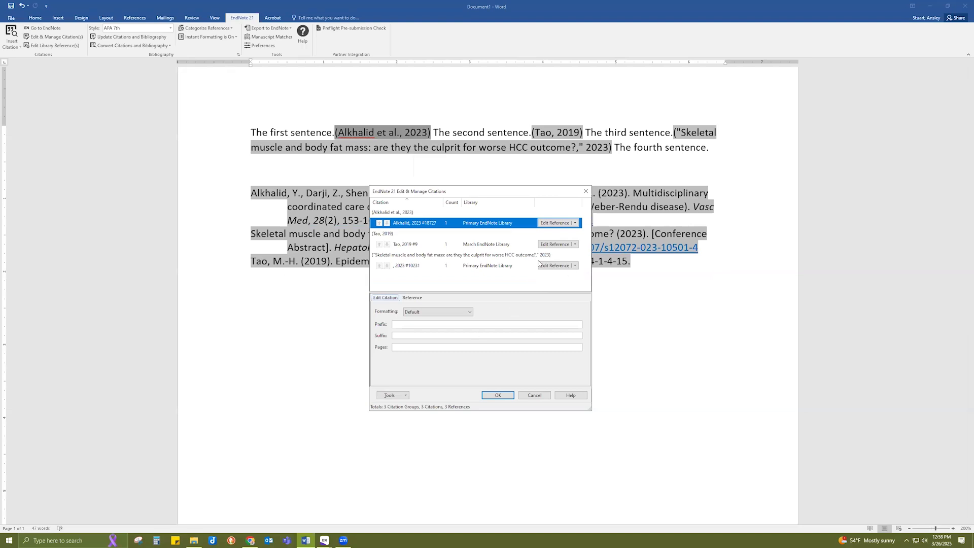
pyautogui.click(523, 266)
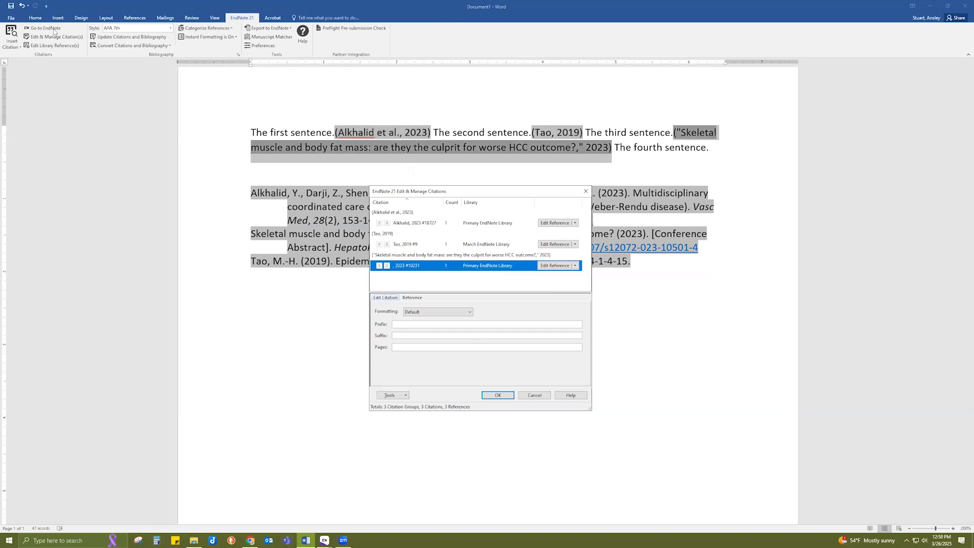
pyautogui.click(468, 312)
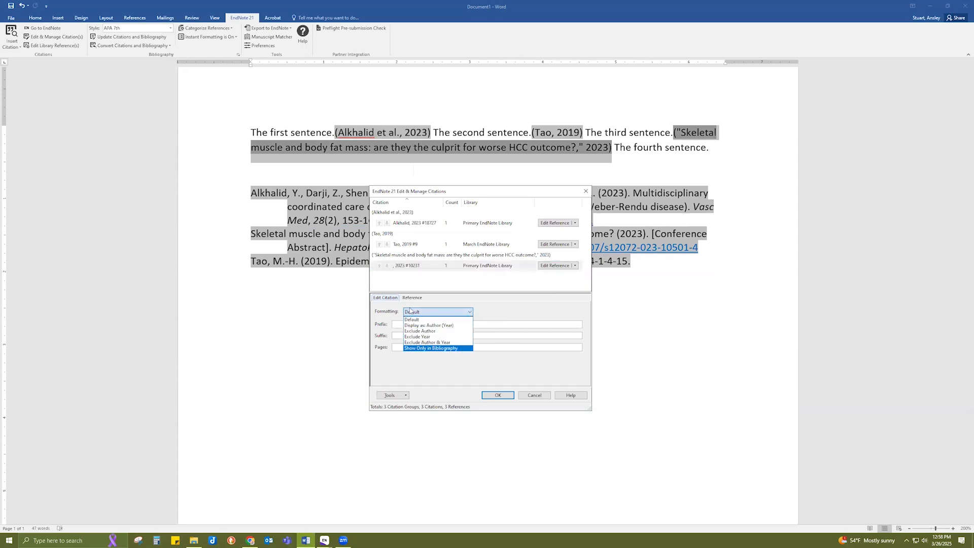
pyautogui.click(429, 348)
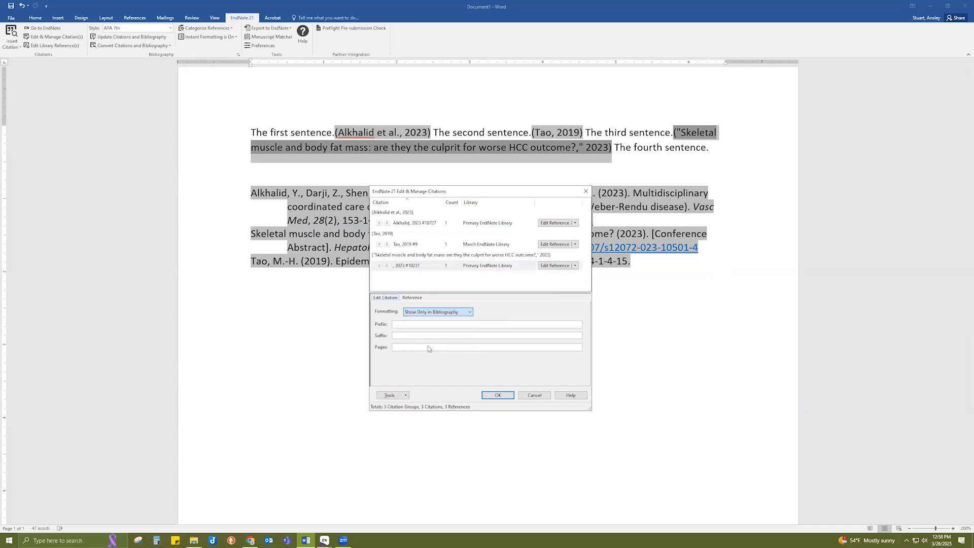
pyautogui.click(499, 396)
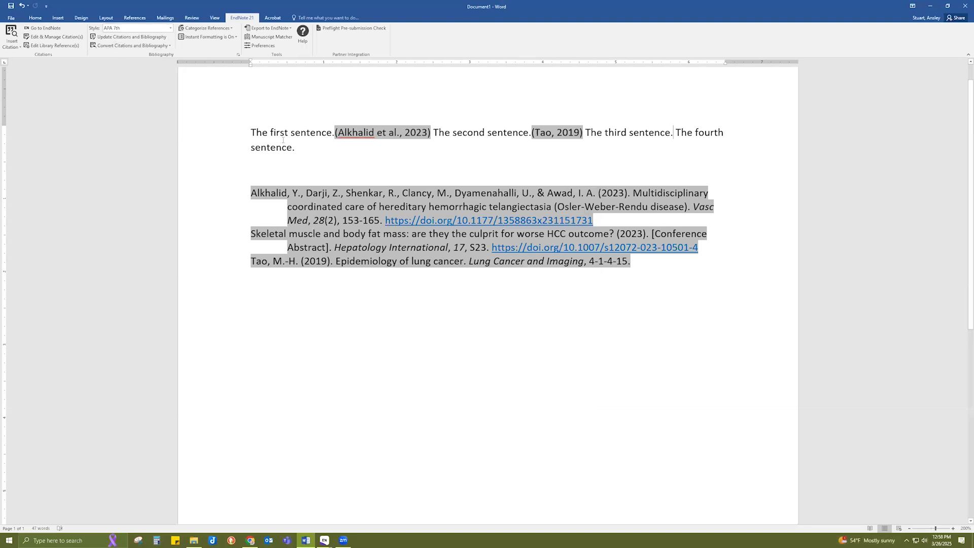
# Step: Change the document's citation style to JAMA from the full EndNote style list, and look at the available styles again
pyautogui.click(113, 29)
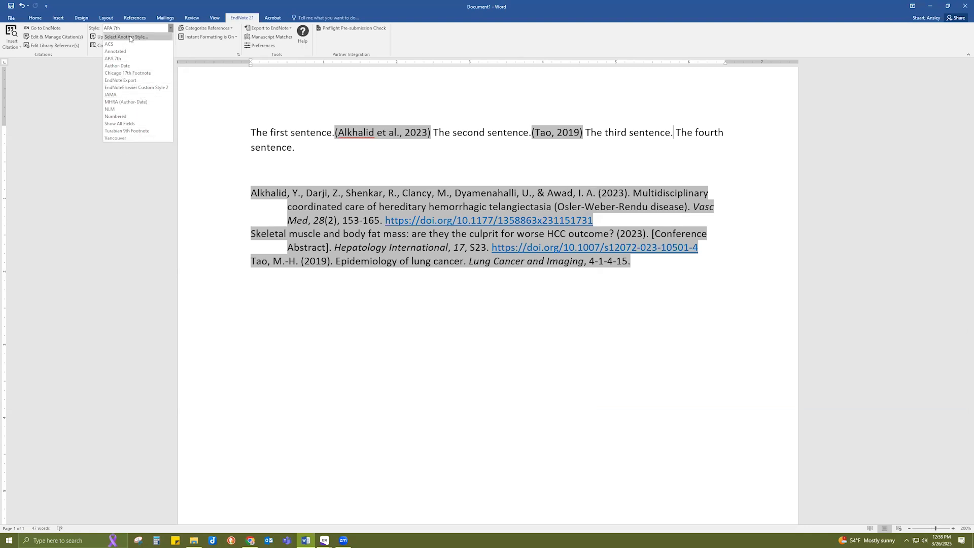
pyautogui.click(130, 38)
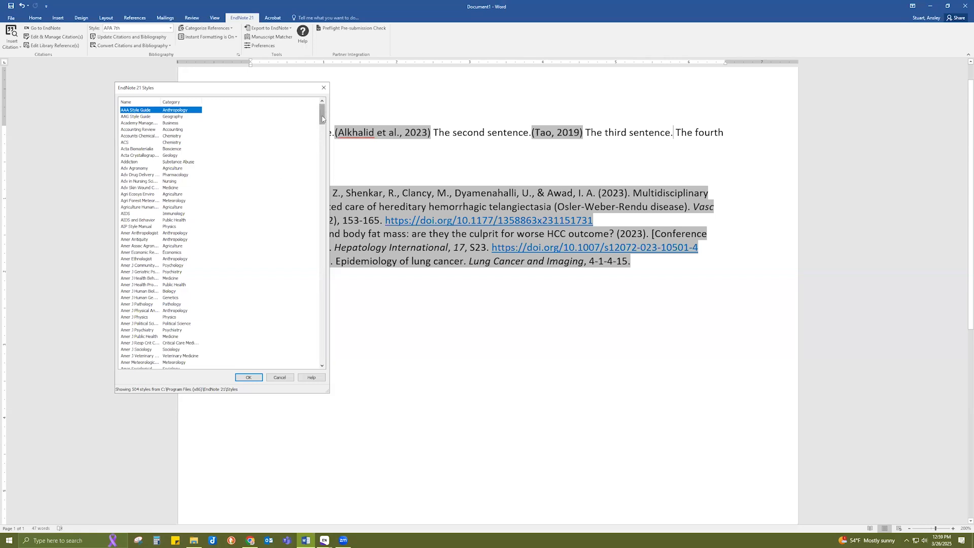
pyautogui.moveTo(322, 120); pyautogui.dragTo(315, 295)
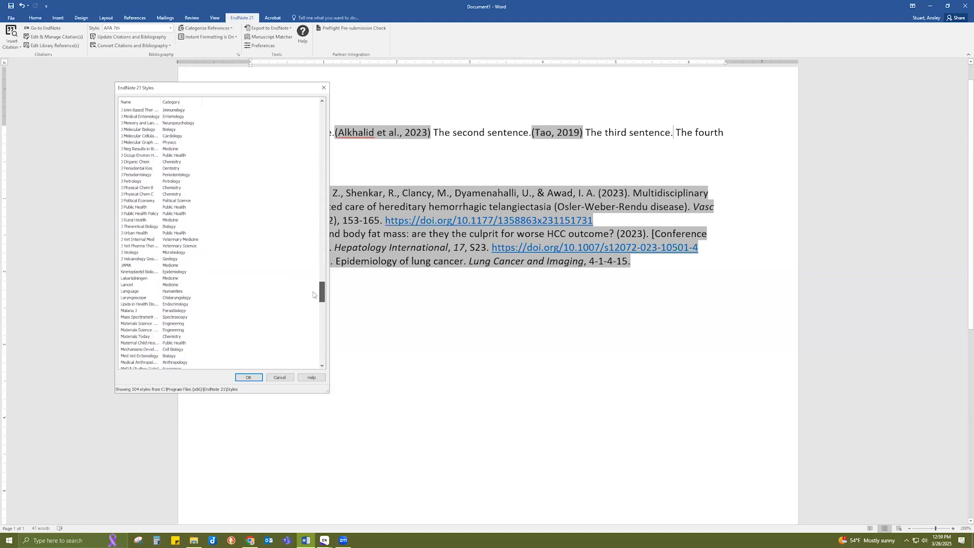
pyautogui.click(125, 265)
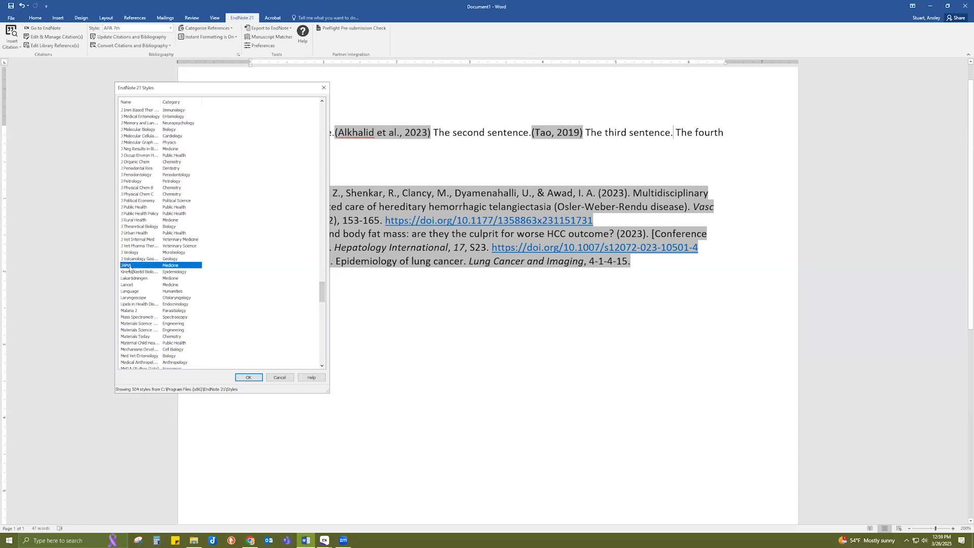
pyautogui.click(254, 377)
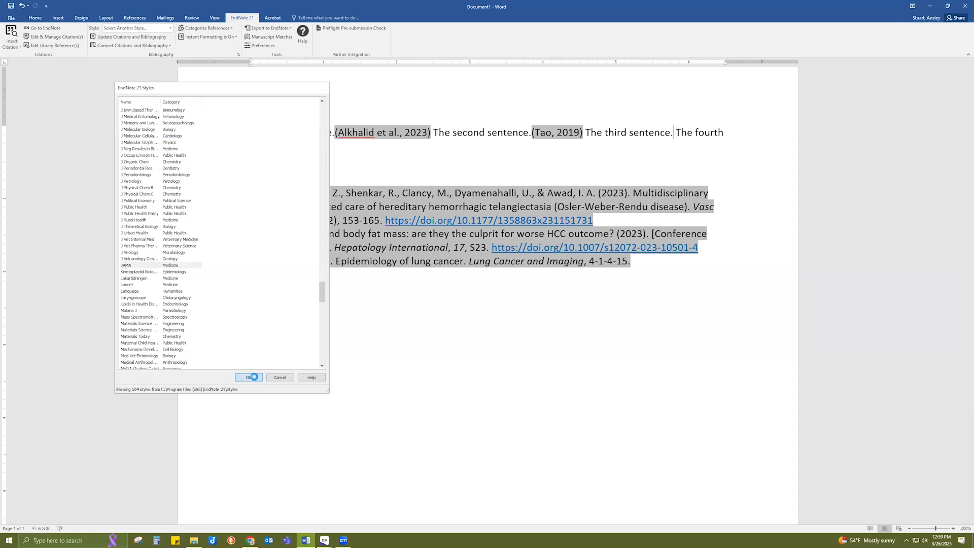
pyautogui.click(171, 28)
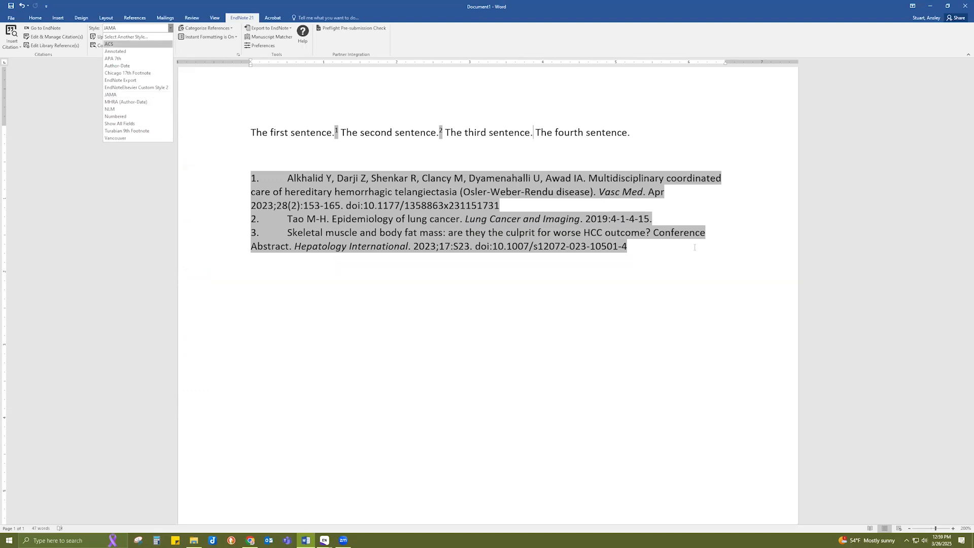
pyautogui.press('Escape')
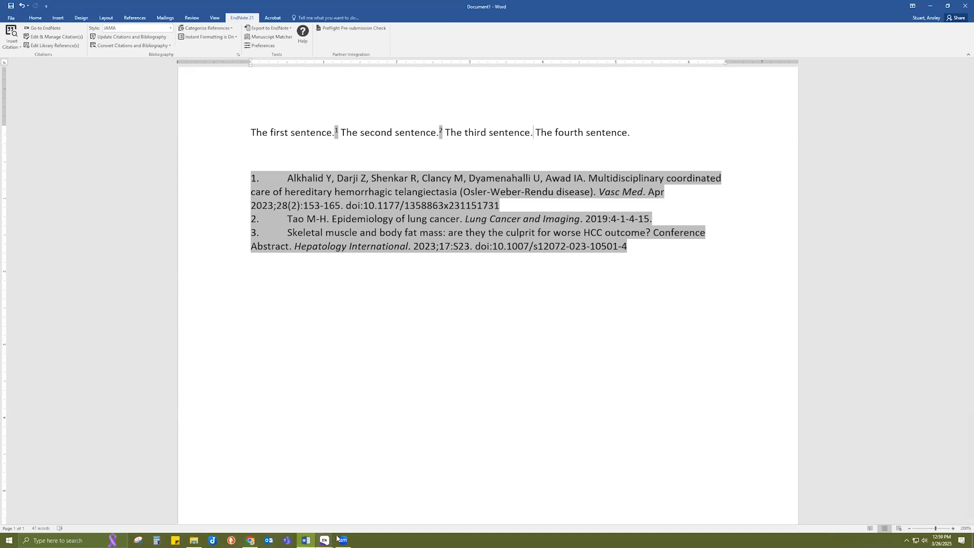
# Step: Switch to the browser showing the Clarivate support article on using shared groups with Cite While You Write
pyautogui.click(250, 541)
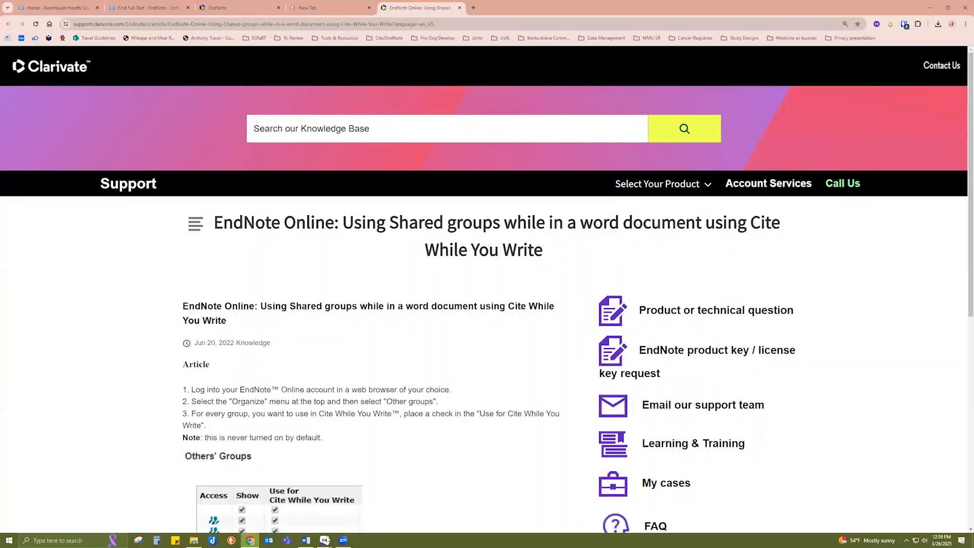
# Step: Return to the Kornhauser Health Sciences Library home page and close the EndNote, New Tab and Clarivate support article pages
pyautogui.moveTo(325, 540)
pyautogui.click(46, 8)
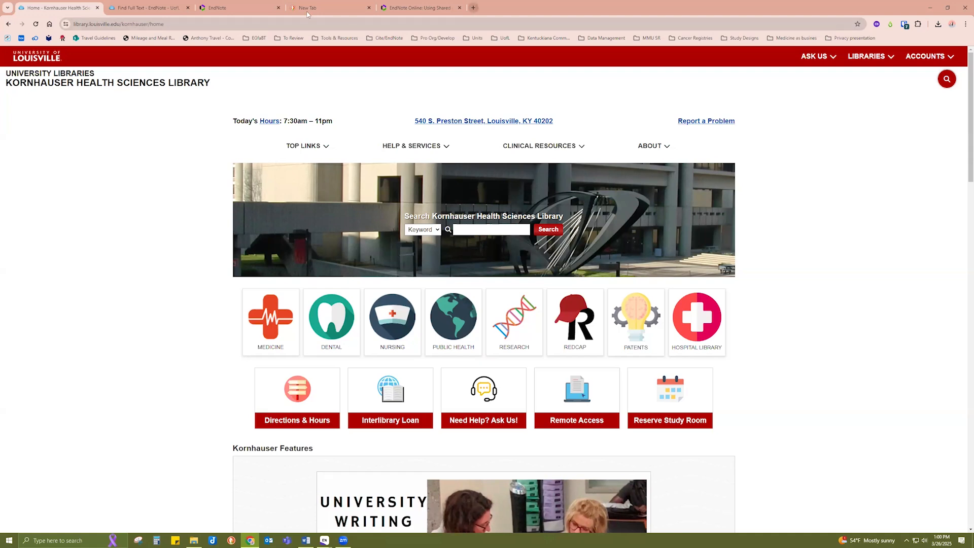
pyautogui.click(277, 8)
pyautogui.click(278, 8)
pyautogui.click(278, 8)
# Step: Go to google.com and search for "endnote contact"
pyautogui.click(208, 25)
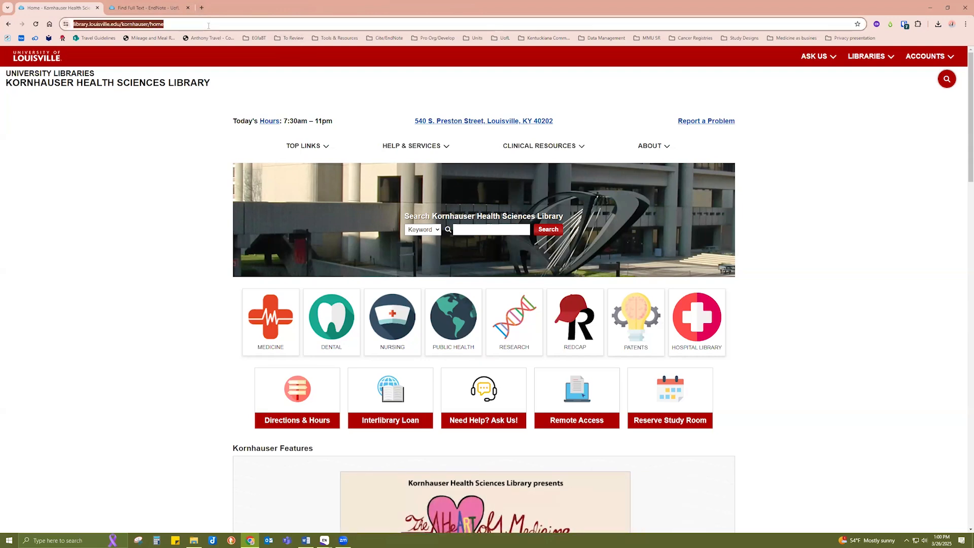
pyautogui.write('g')
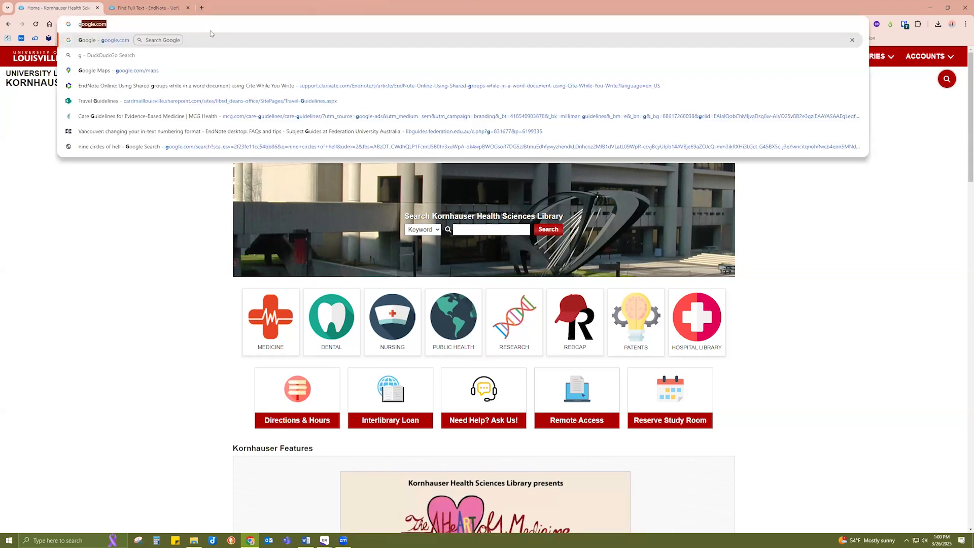
pyautogui.press('Return')
pyautogui.write('ed')
pyautogui.press('BackSpace')
pyautogui.write('nd')
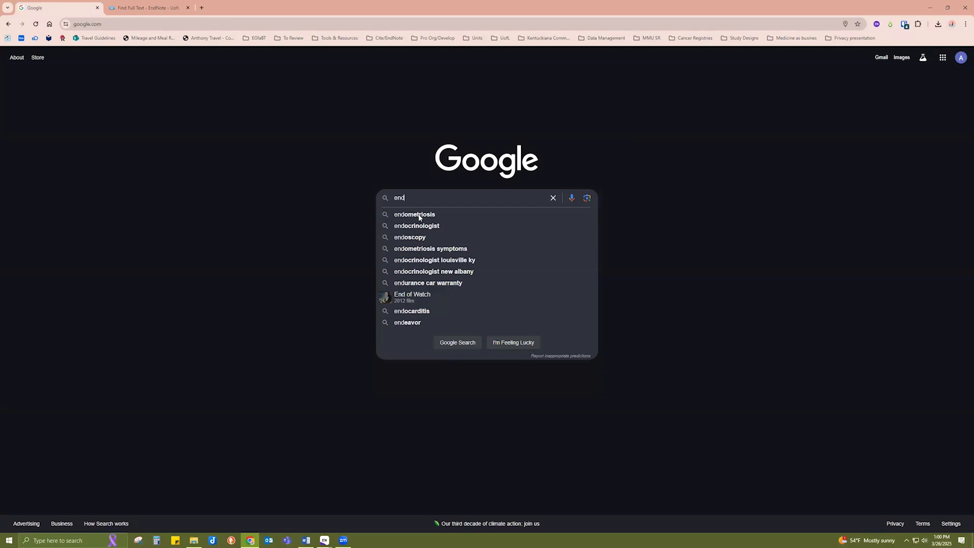
pyautogui.write('note ')
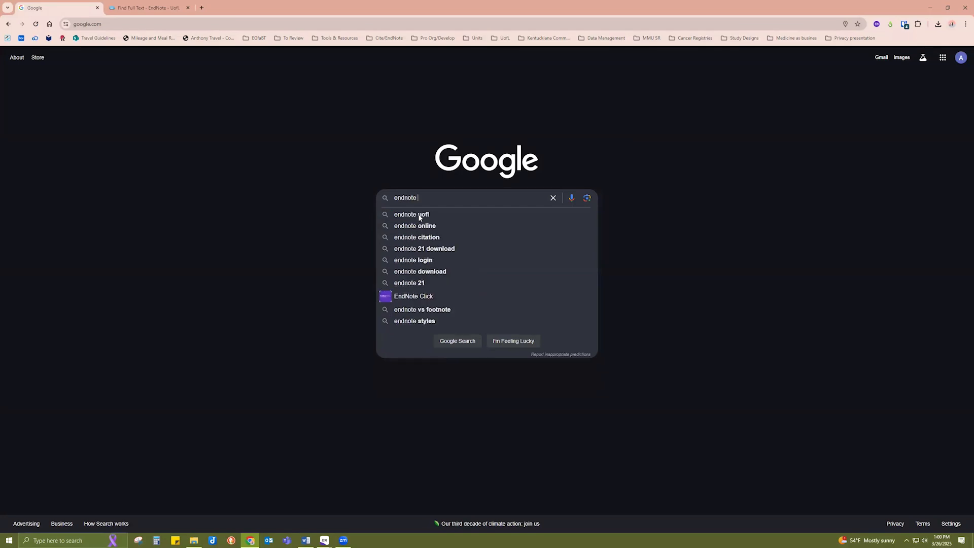
pyautogui.write('contact')
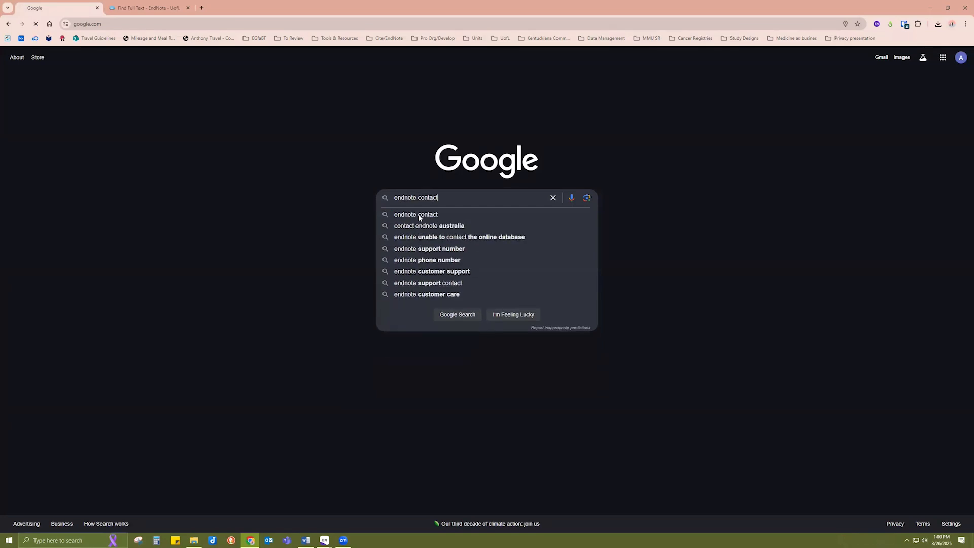
pyautogui.press('Return')
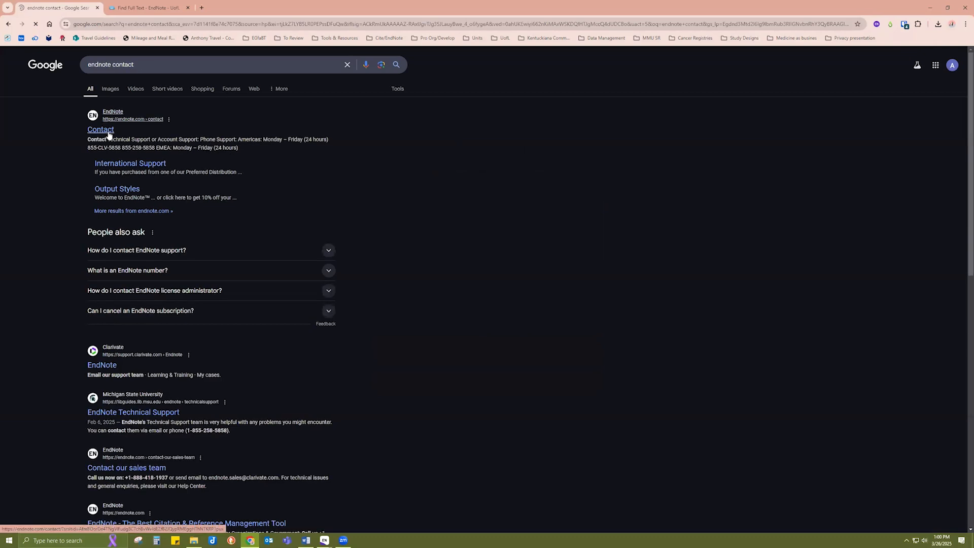
# Step: Open EndNote's Contact page from the search results and examine the technical and account support contact details
pyautogui.click(108, 135)
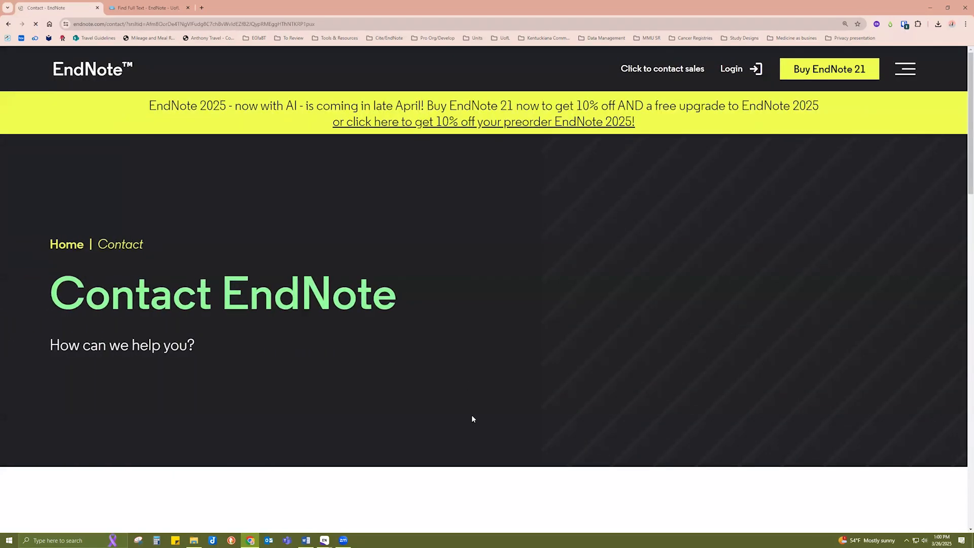
pyautogui.scroll(-2, 472, 416)
pyautogui.scroll(-6, 472, 416)
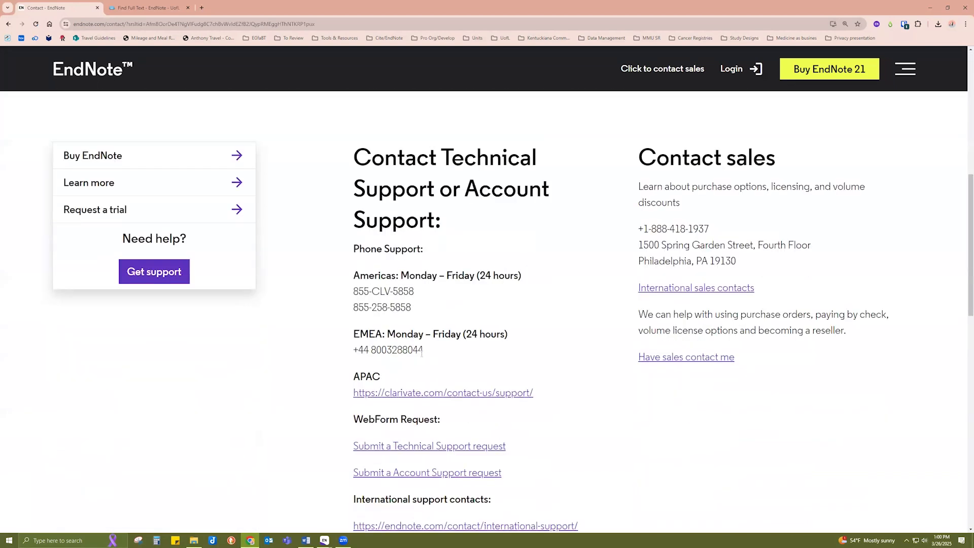